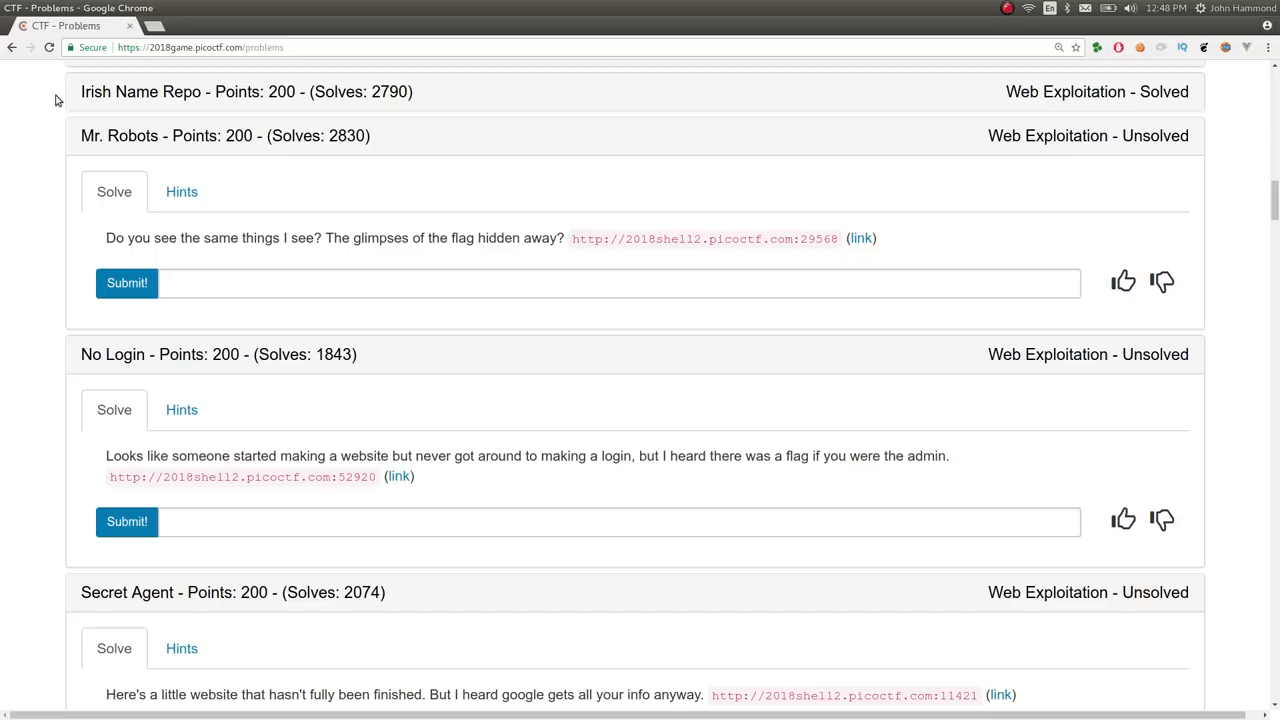
# Reopen the Mr. Robots problem panel and launch the challenge site in a new tab.
pyautogui.moveTo(80, 135); pyautogui.dragTo(148, 136)
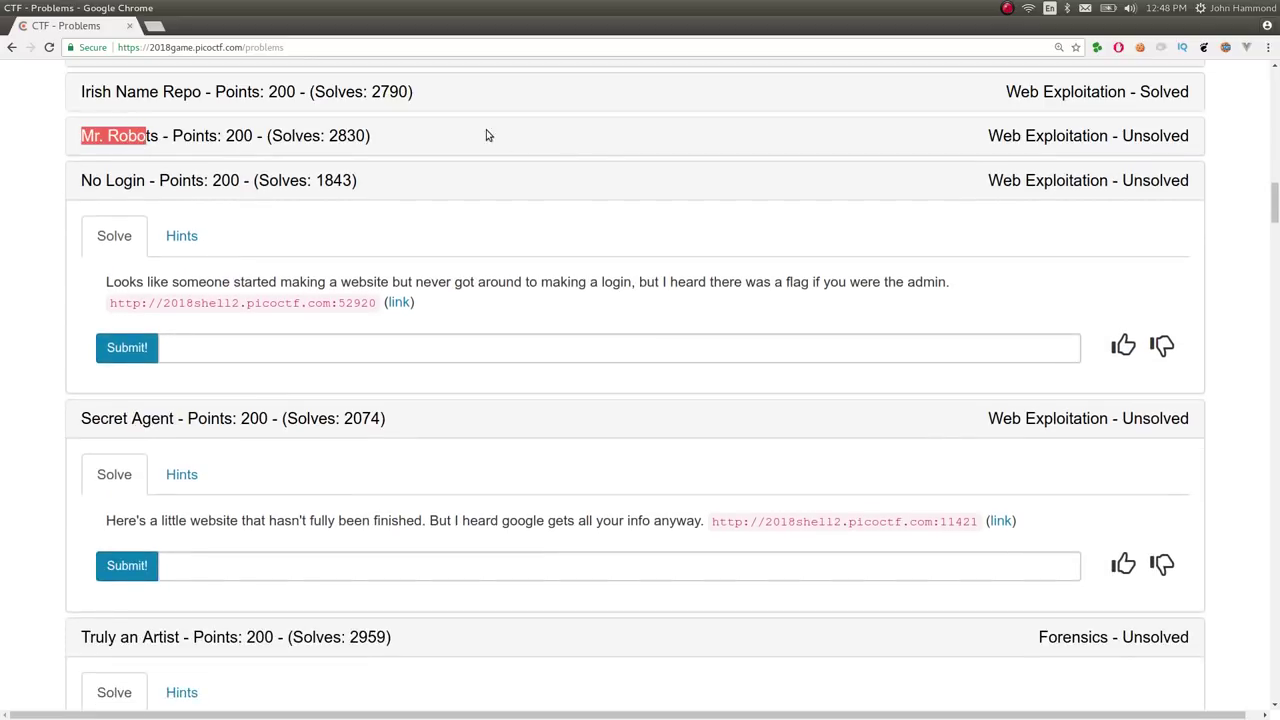
pyautogui.click(487, 135)
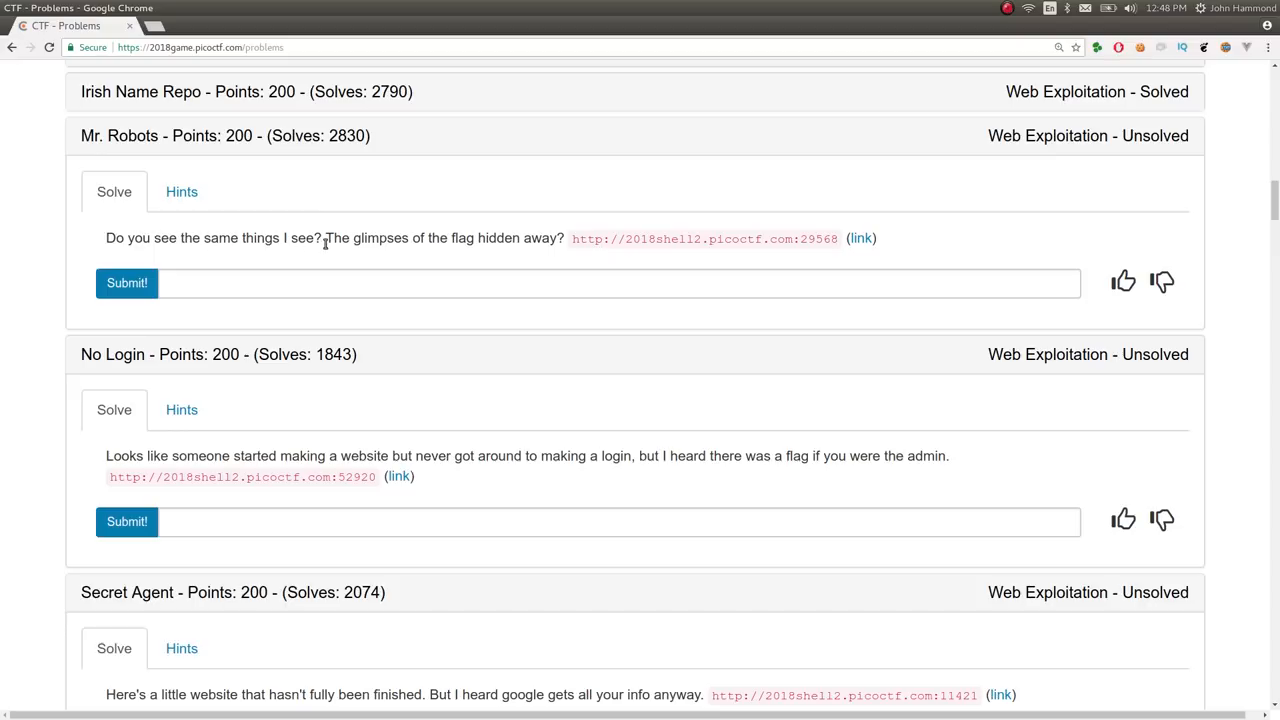
pyautogui.click(861, 238)
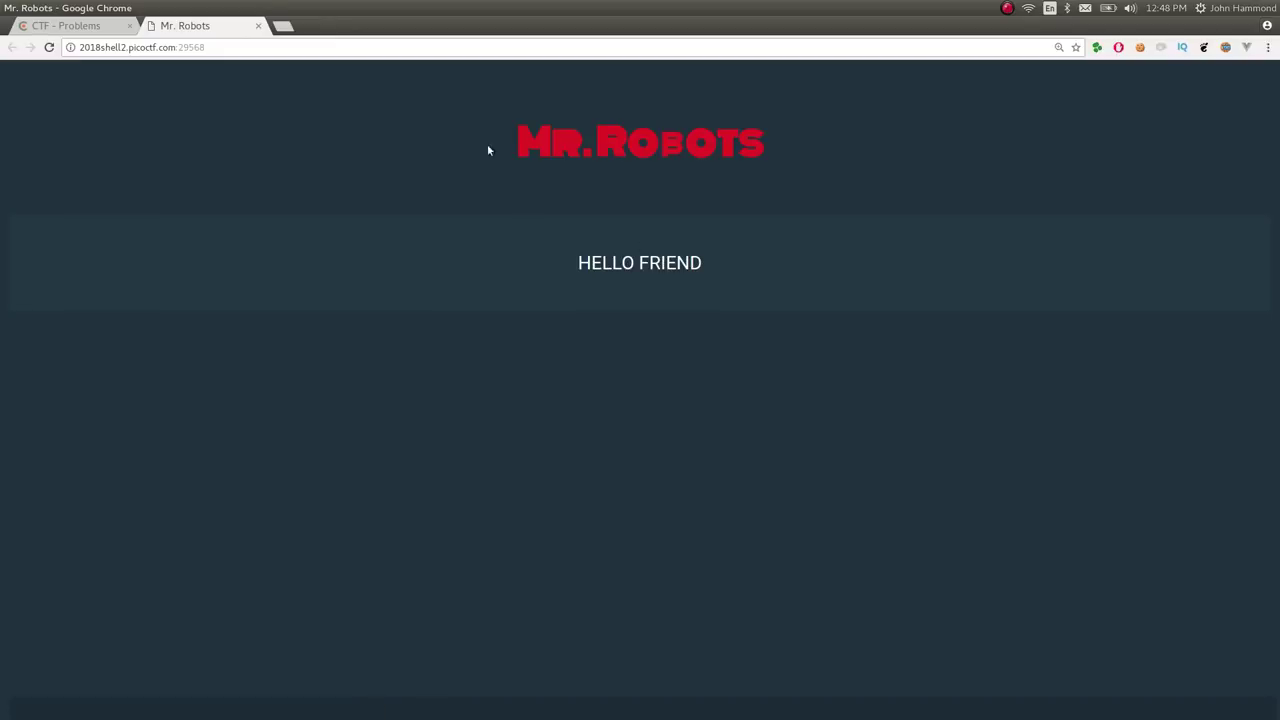
# Highlight the Mr. Robots logo text on the HELLO FRIEND page to inspect it.
pyautogui.moveTo(487, 144); pyautogui.dragTo(780, 150)
pyautogui.click(834, 519)
pyautogui.moveTo(594, 138); pyautogui.dragTo(735, 145)
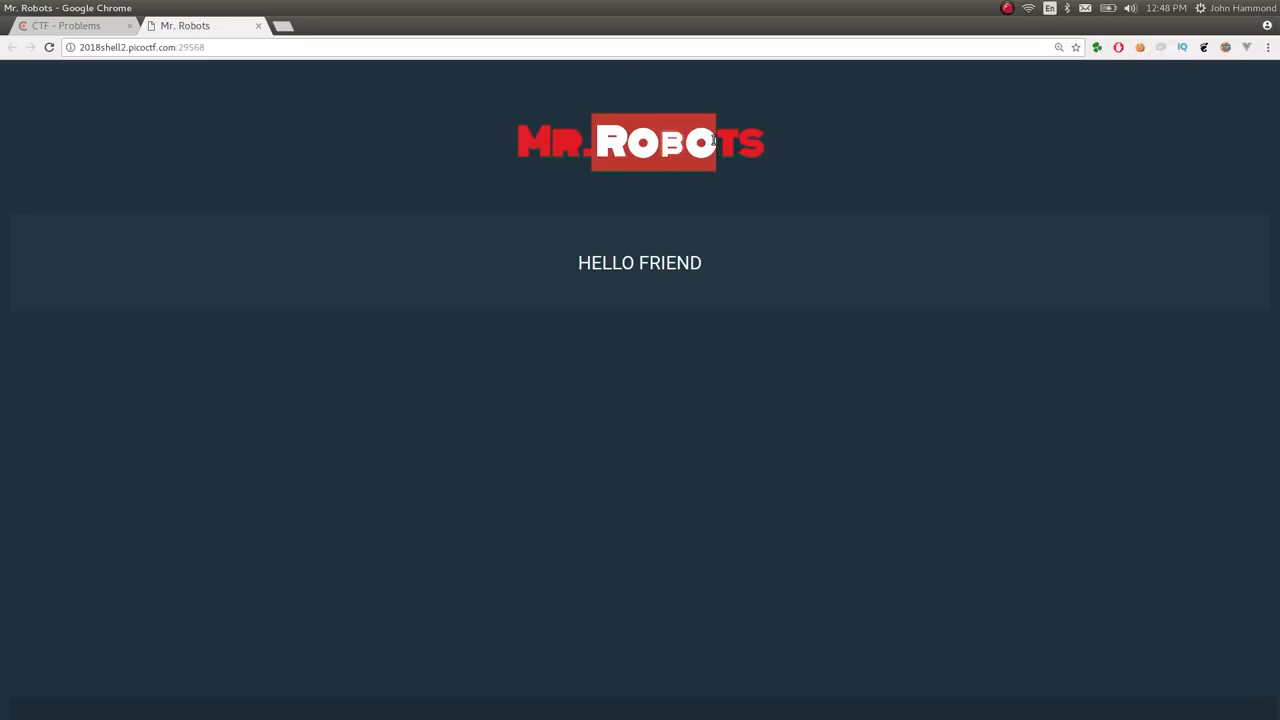
pyautogui.click(729, 298)
# Search Google for 'robots txt' in a new tab and read robotstxt.org's About /robots.txt page.
pyautogui.hotkey('ctrl', 't')
pyautogui.write('robots txt')
pyautogui.press('Return')
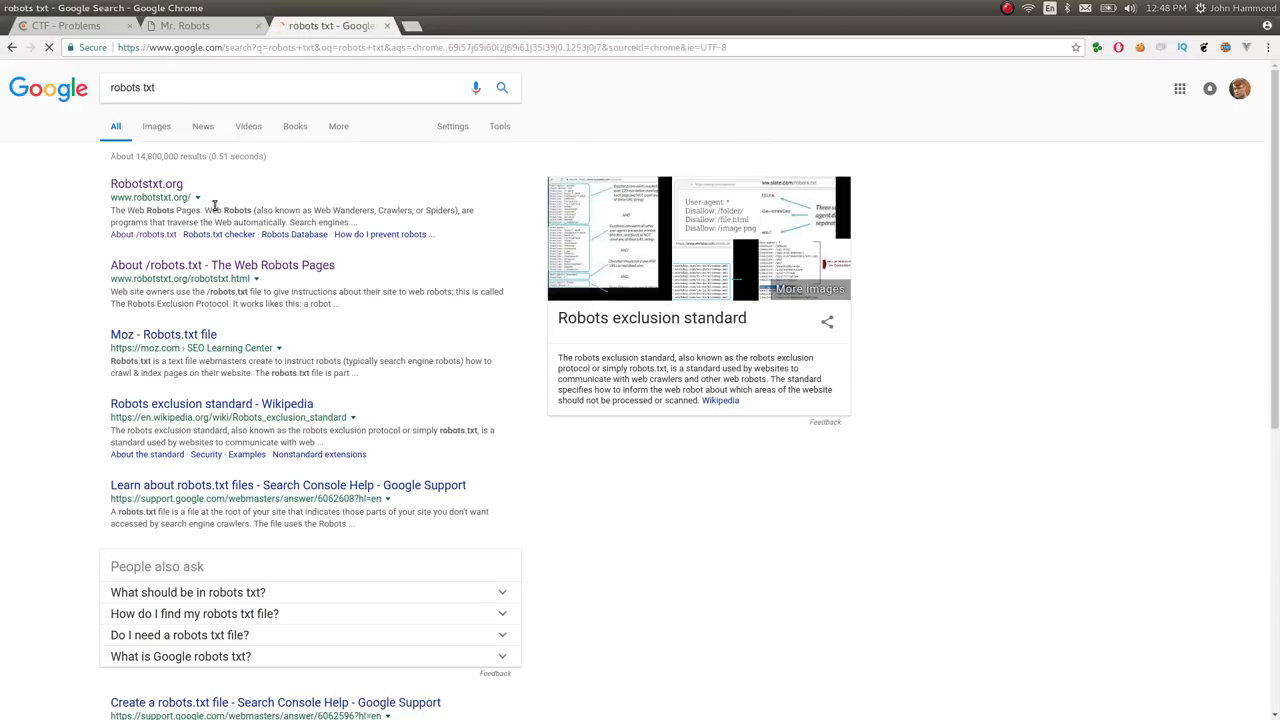
pyautogui.click(157, 185)
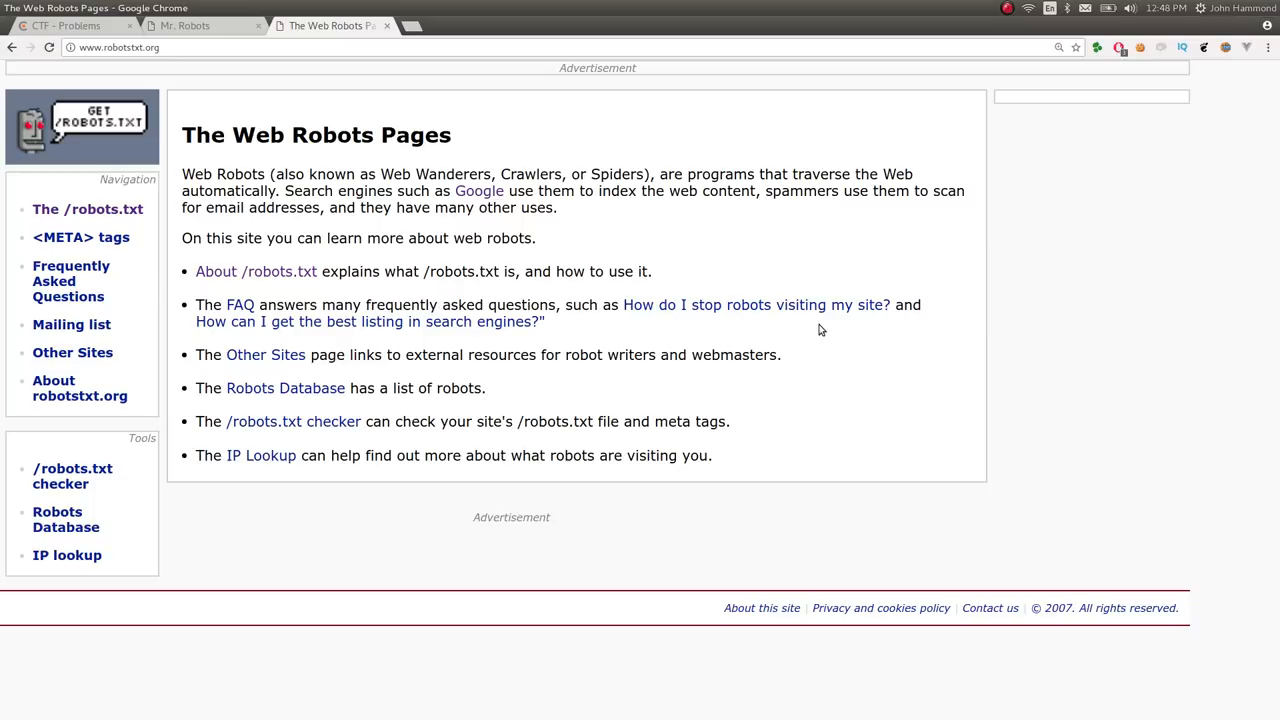
pyautogui.click(300, 271)
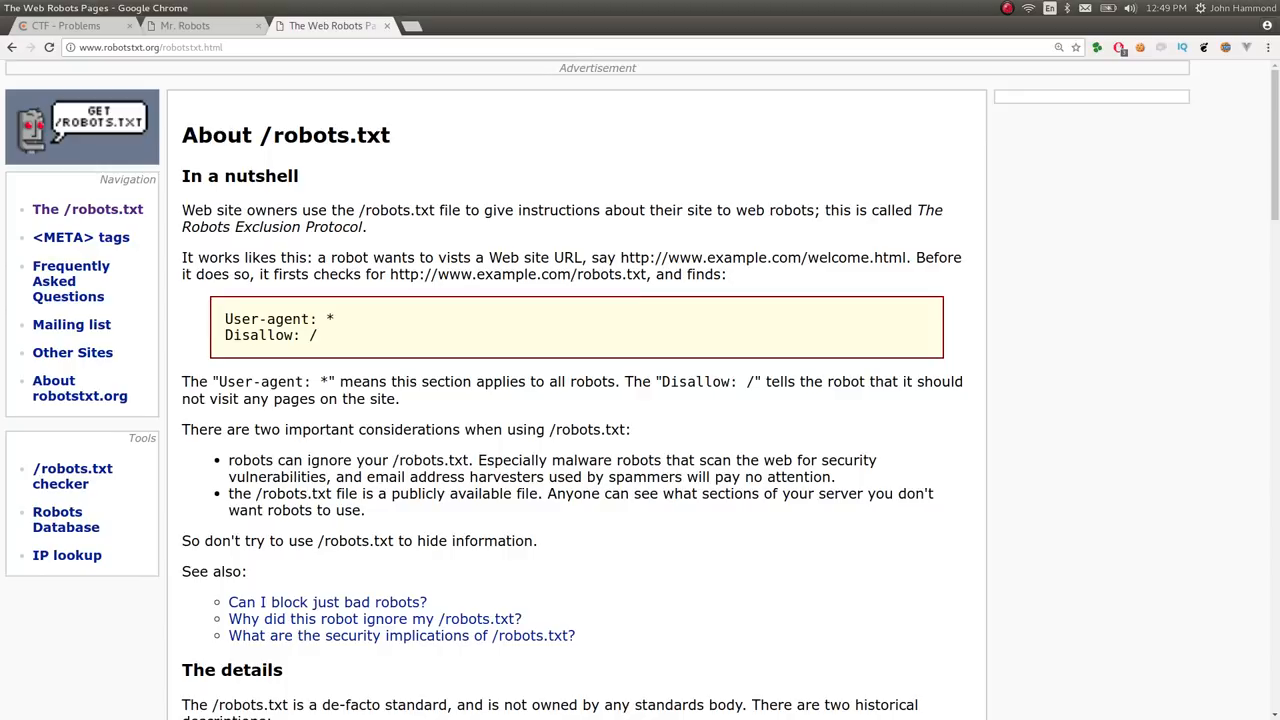
pyautogui.scroll(-2, 597, 400)
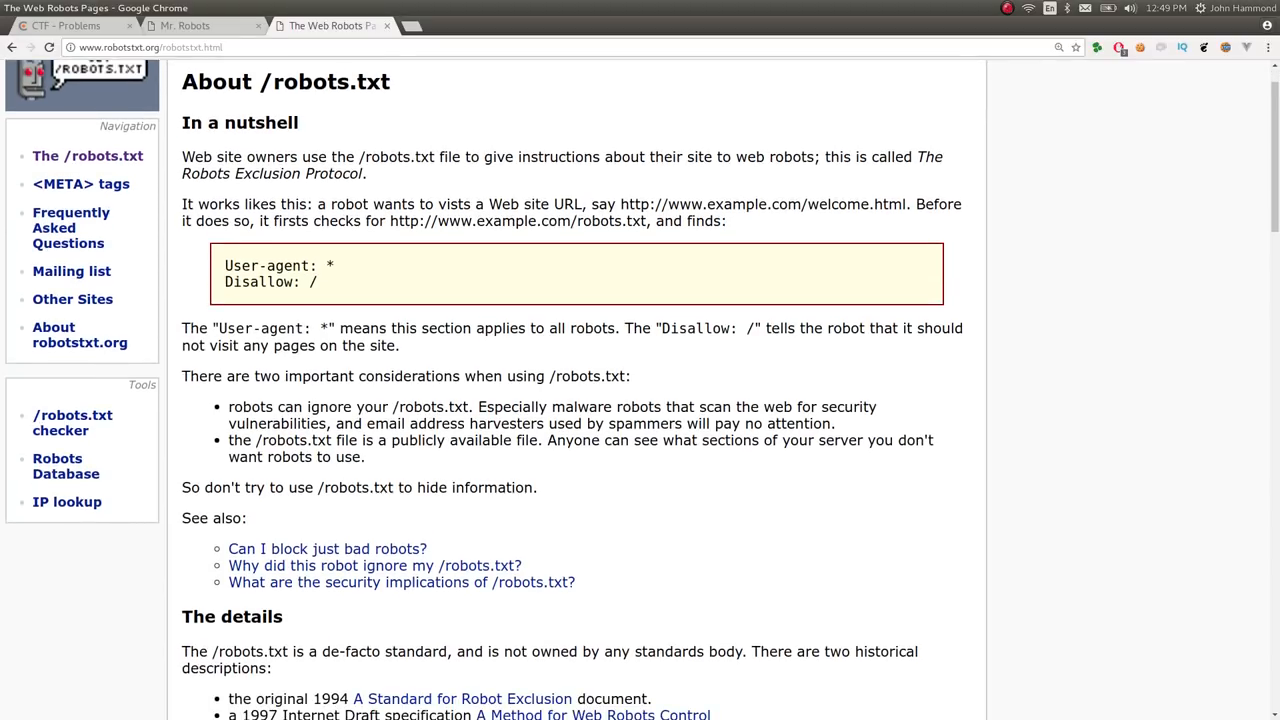
pyautogui.scroll(2, 597, 400)
# Load the challenge site's /robots.txt and note the disallowed 74efc.html entry.
pyautogui.hotkey('ctrl', 'shift', 'Tab')
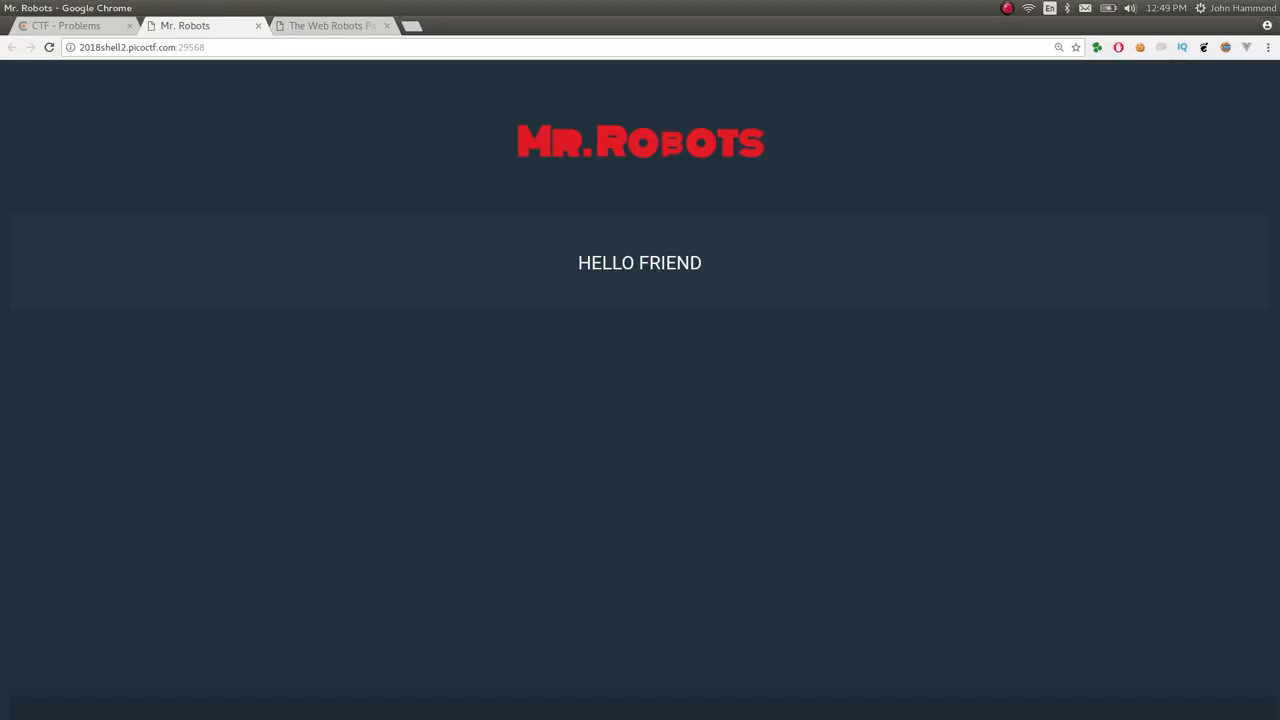
pyautogui.hotkey('ctrl', 'l')
pyautogui.press('End')
pyautogui.write('/robots.txt')
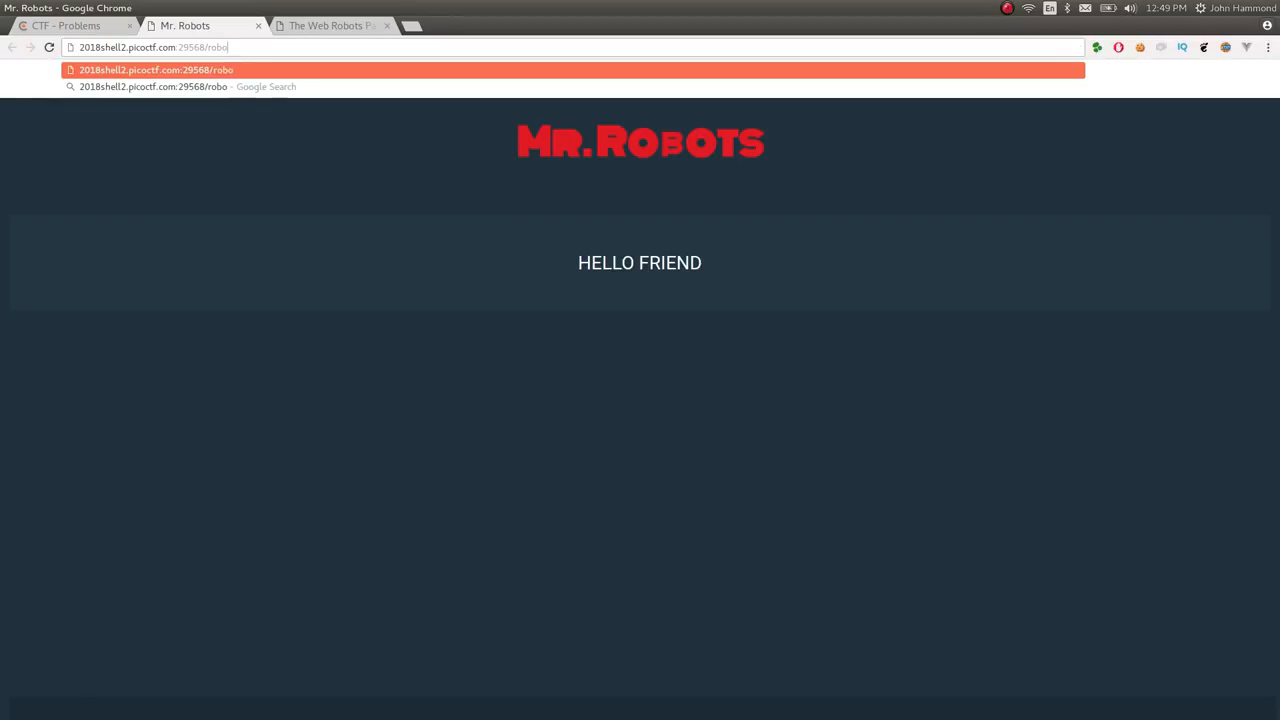
pyautogui.press('Return')
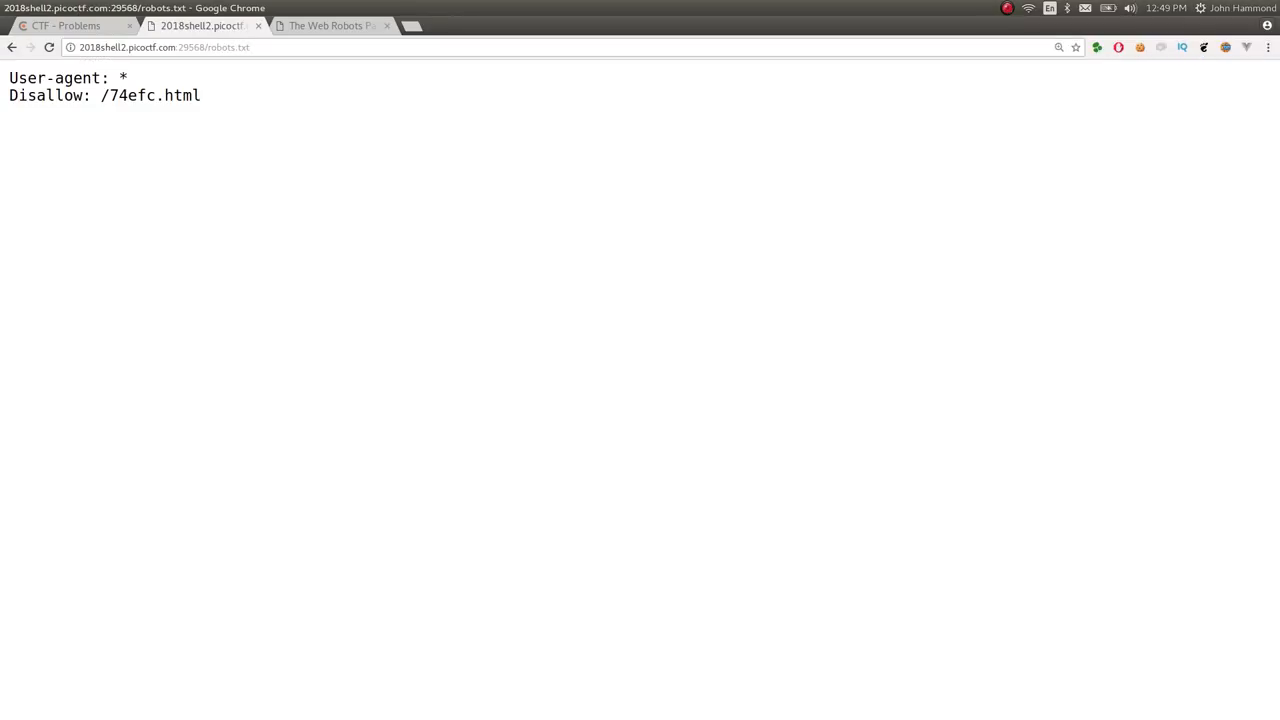
pyautogui.moveTo(133, 78); pyautogui.dragTo(3, 77)
pyautogui.write('74efc.html')
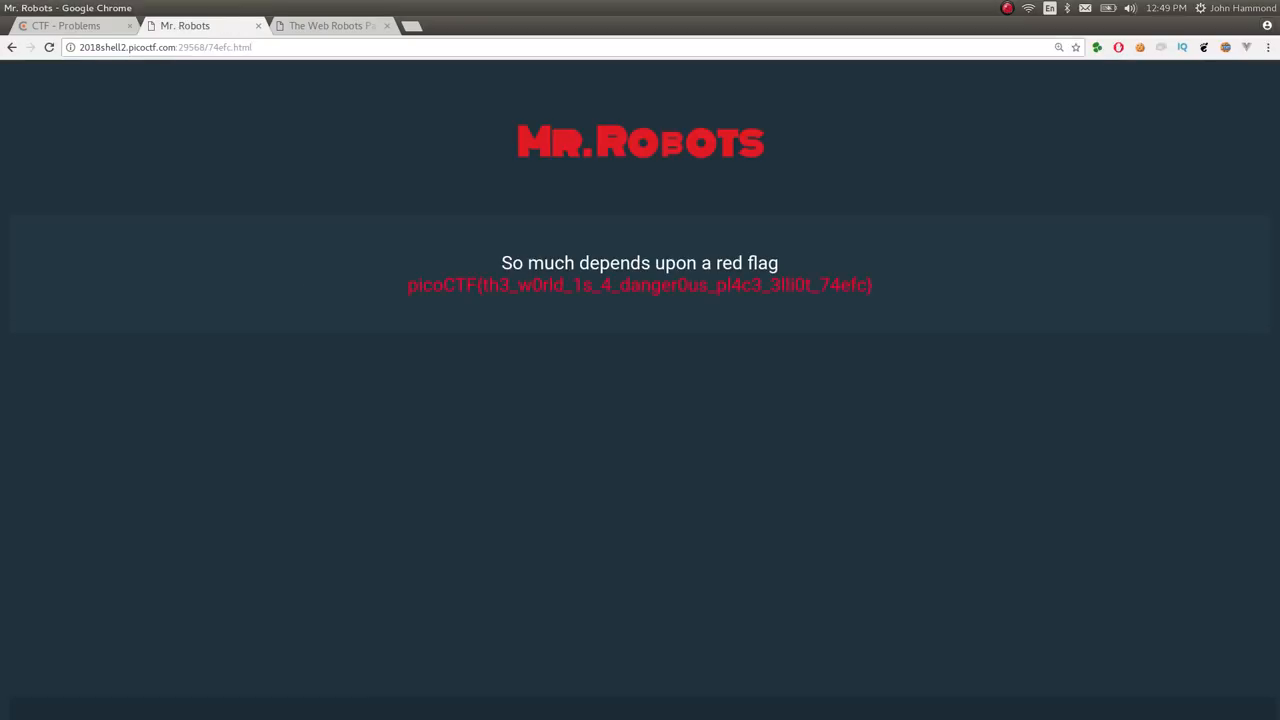
# Copy the picoCTF flag from the hidden page and submit it as the Mr. Robots answer.
pyautogui.moveTo(497, 255); pyautogui.dragTo(790, 263)
pyautogui.click(830, 275)
pyautogui.moveTo(877, 284); pyautogui.dragTo(348, 287)
pyautogui.hotkey('ctrl', 'c')
pyautogui.hotkey('ctrl', 'shift', 'Tab')
pyautogui.click(326, 290)
pyautogui.hotkey('ctrl', 'v')
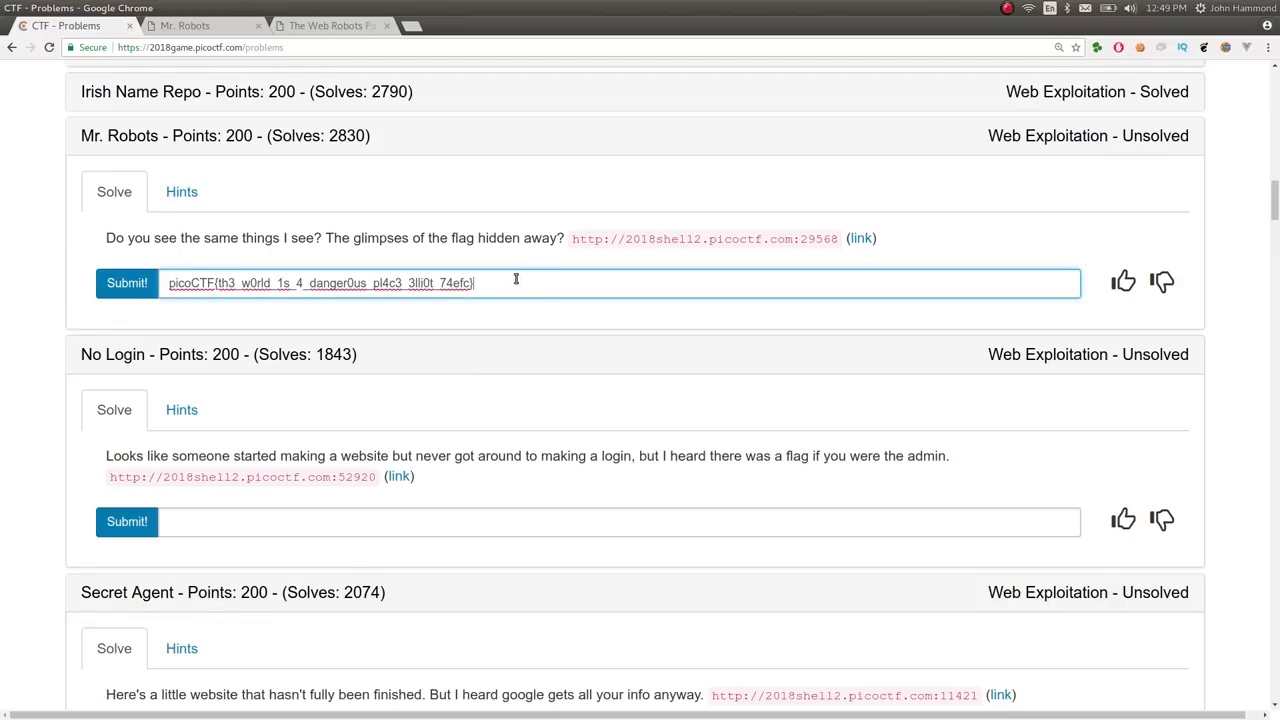
pyautogui.press('Return')
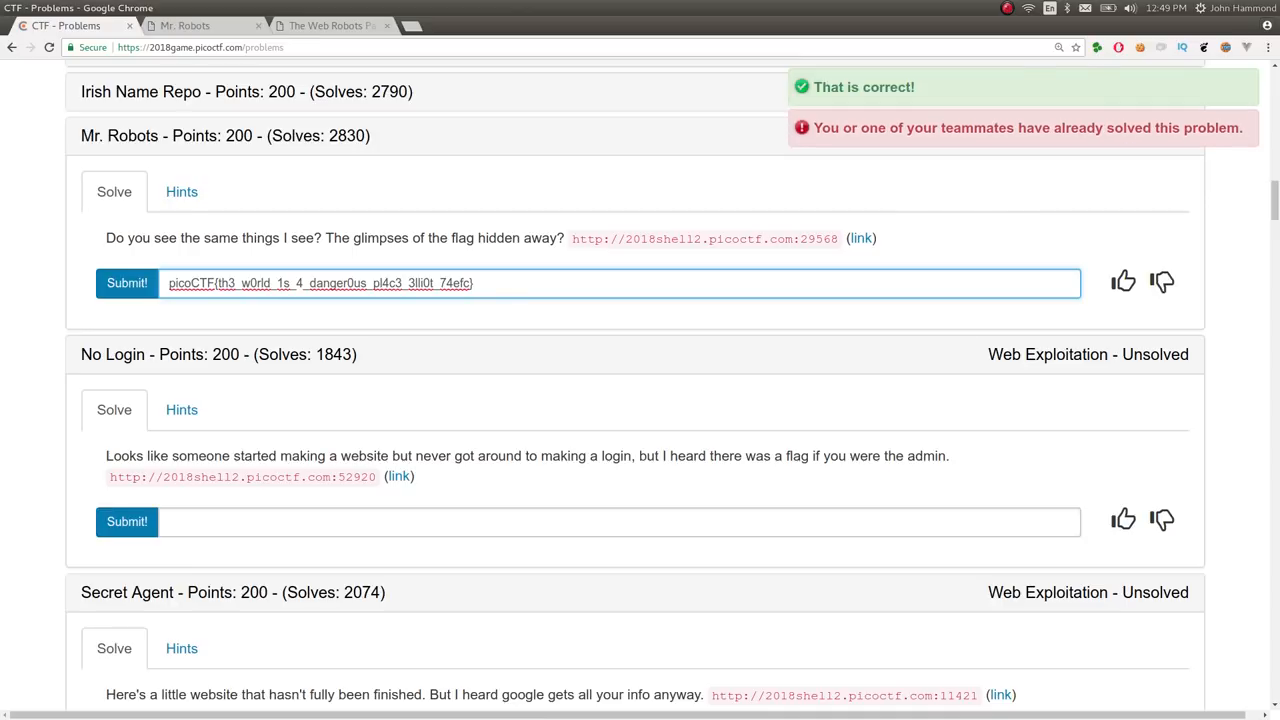
# Fetch the hidden flag page's HTML in the terminal with curl -s on its copied address.
pyautogui.hotkey('ctrl', 'Tab')
pyautogui.hotkey('ctrl', 'l')
pyautogui.hotkey('alt', 'Tab')
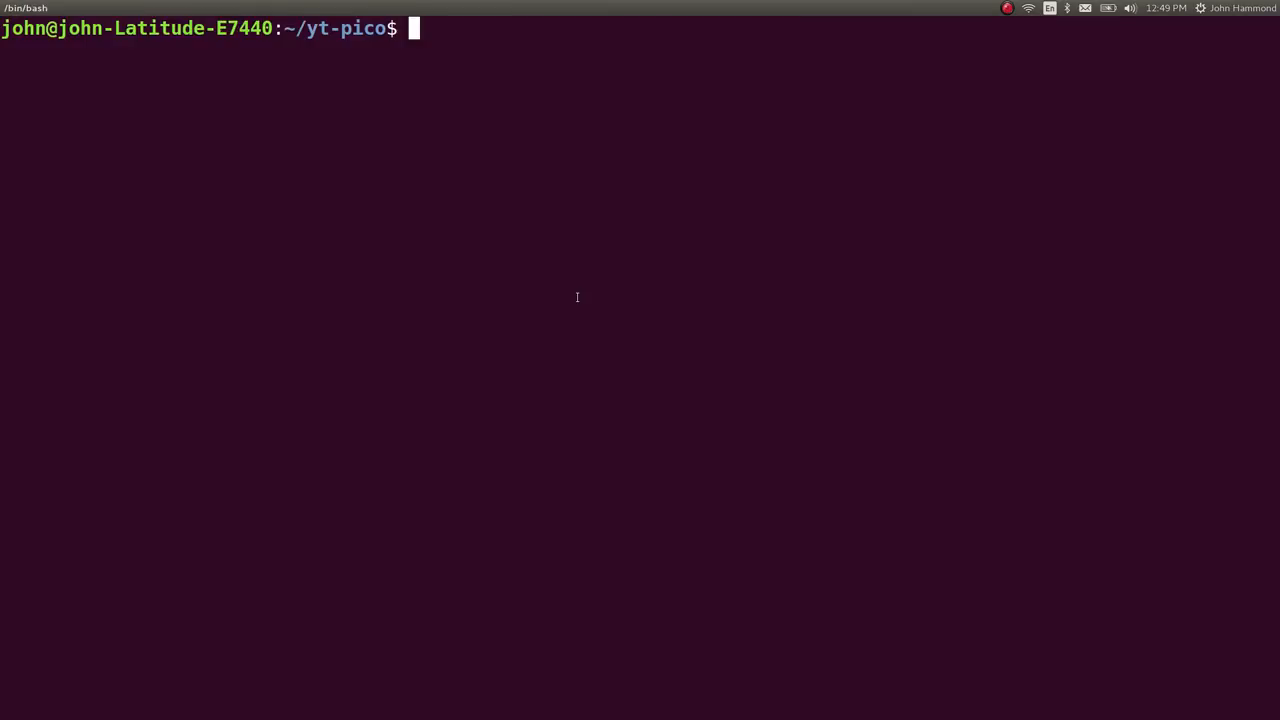
pyautogui.write('curl -s ""')
pyautogui.press('Left')
pyautogui.hotkey('ctrl', 'shift', 'v')
pyautogui.press('End')
pyautogui.press('Return')
# Pipe the curl output through grep -oE "picoCTF{.*}" to print just the flag.
pyautogui.press('Up')
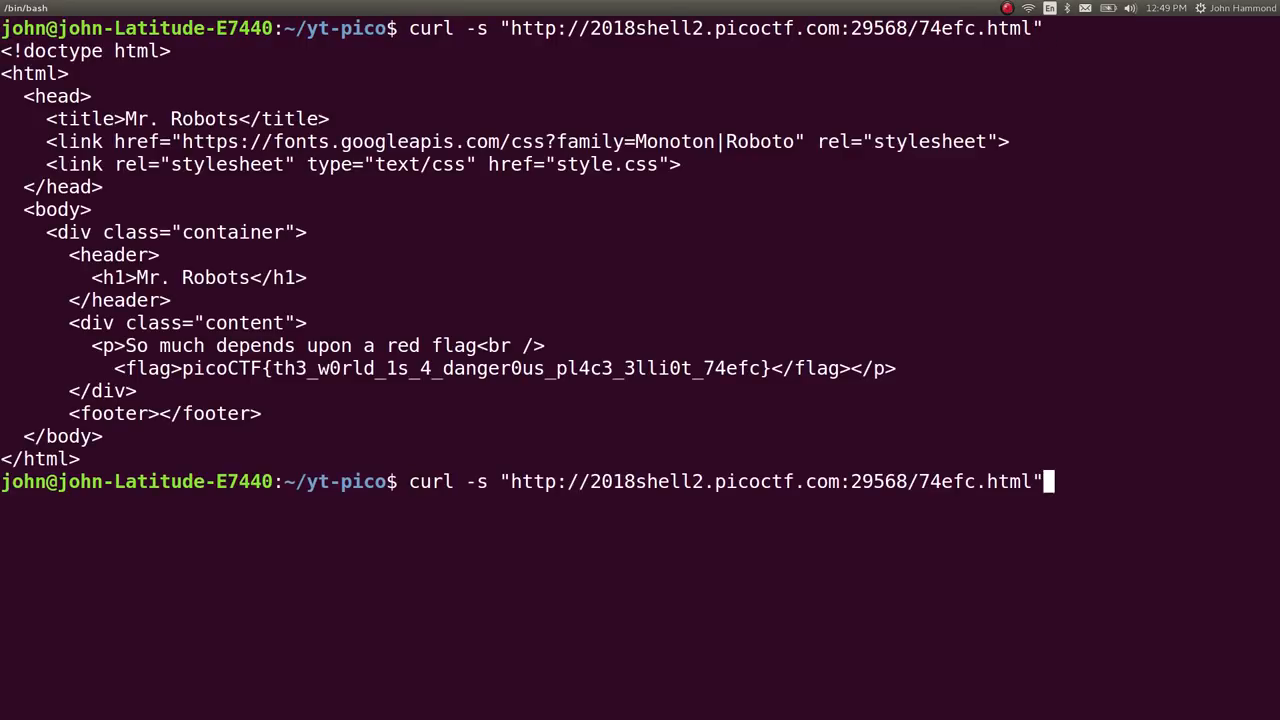
pyautogui.write('| grep -oE ""')
pyautogui.press('Left')
pyautogui.write('picoCTF{}')
pyautogui.press('Left')
pyautogui.write('.*')
pyautogui.press('End')
pyautogui.write('--color=none')
pyautogui.press('Return')
# Create and enter a mr_robots folder, then save the curl-grep command as get_flag.sh in nano.
pyautogui.moveTo(206, 504)
pyautogui.mouseDown()
pyautogui.moveTo(393, 505)
pyautogui.moveTo(410, 481)
pyautogui.mouseUp()
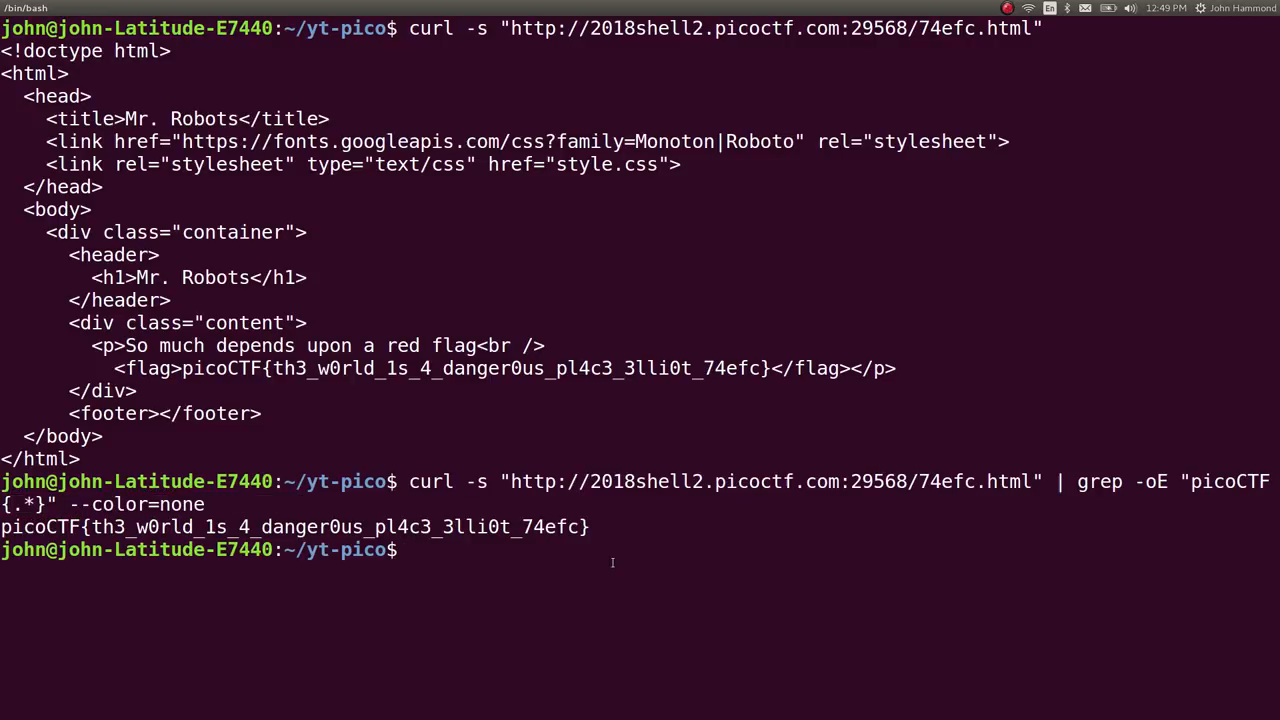
pyautogui.write('mkdir mr_robots')
pyautogui.press('Return')
pyautogui.write('cd mr')
pyautogui.press('Tab')
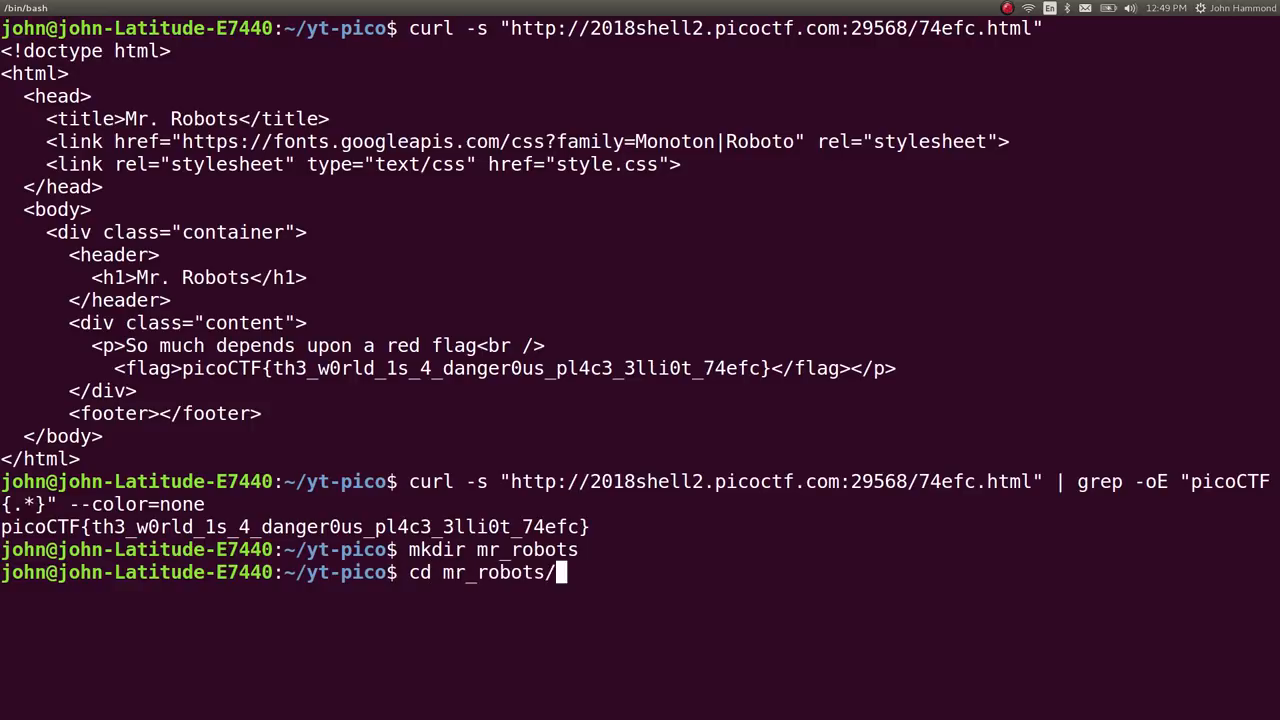
pyautogui.press('Return')
pyautogui.write('nano get_flag.sh')
pyautogui.press('Return')
pyautogui.write('#!/bin/bash')
pyautogui.press('Return')
pyautogui.press('Return')
pyautogui.hotkey('ctrl', 'shift', 'v')
pyautogui.hotkey('ctrl', 'x')
pyautogui.write('y ')
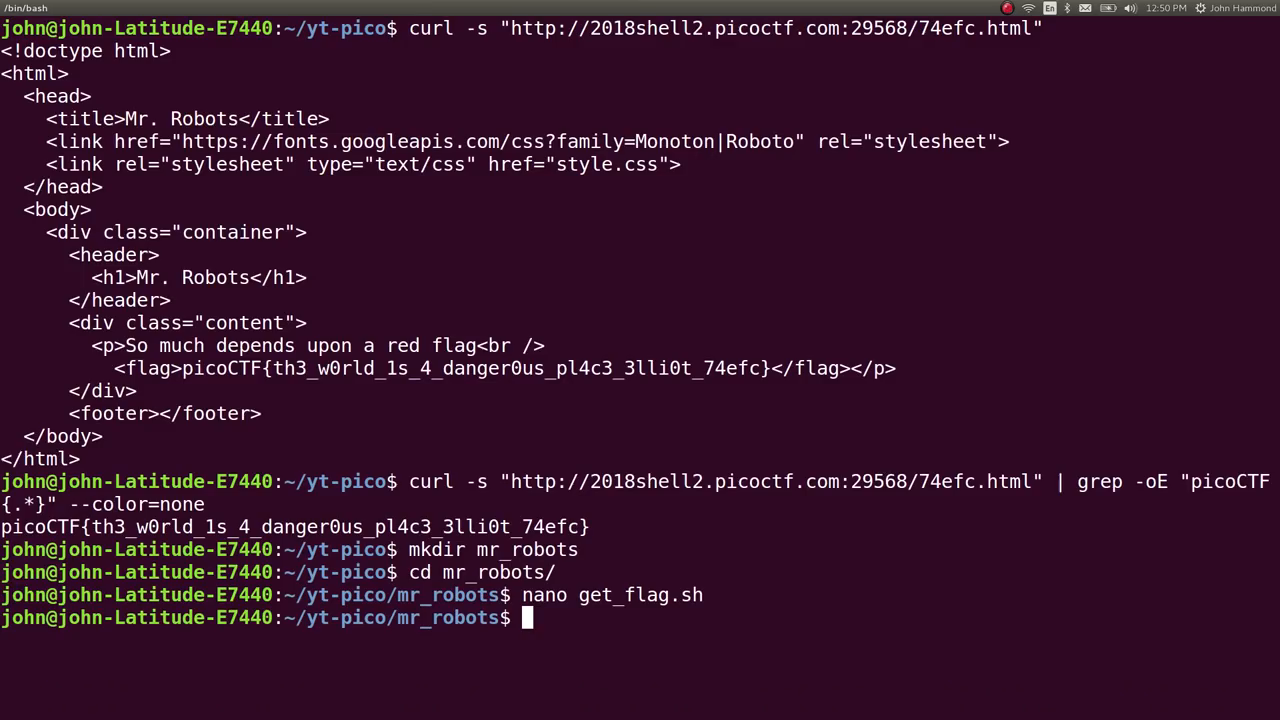
pyautogui.write('chmod +x g')
# Make get_flag.sh executable, run it, and write its output to flag.txt.
pyautogui.press('Tab')
pyautogui.press('Return')
pyautogui.write('.')
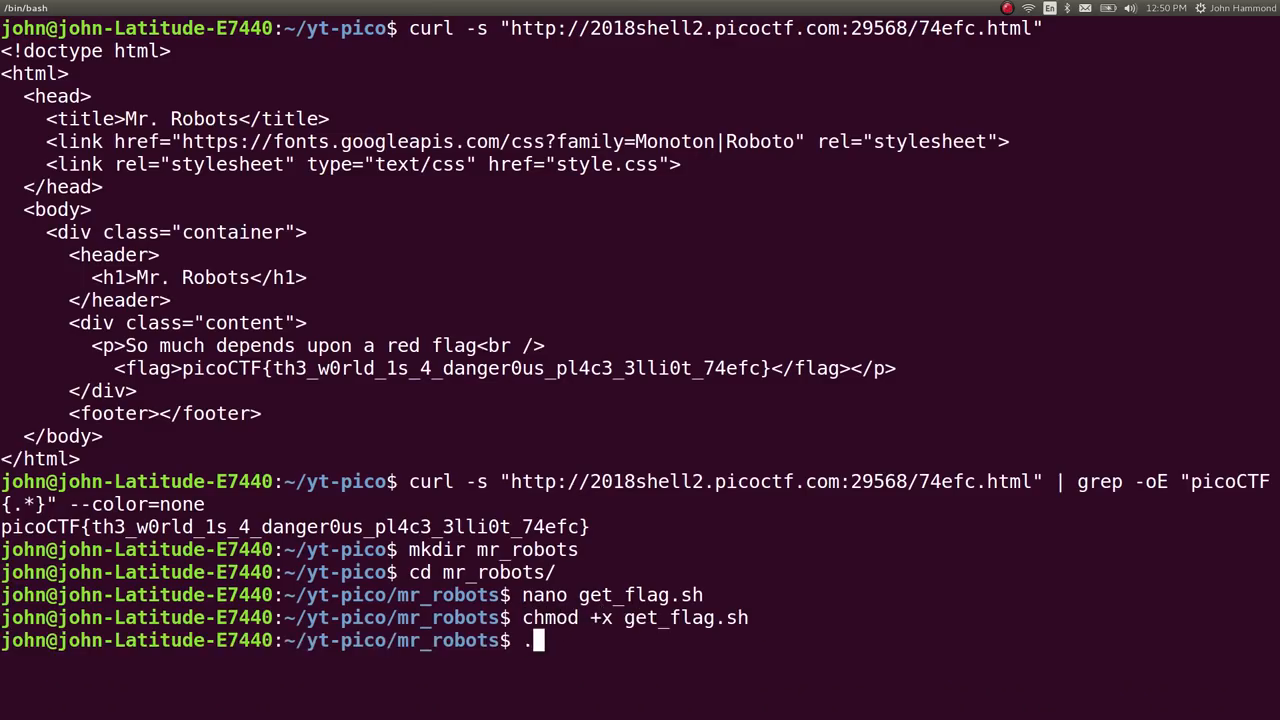
pyautogui.write('/gfe5')
pyautogui.press('BackSpace')
pyautogui.press('BackSpace')
pyautogui.press('BackSpace')
pyautogui.press('Tab')
pyautogui.press('Return')
pyautogui.press('Up')
pyautogui.write('> flag.txt cd ..')
pyautogui.press('Return')
pyautogui.write('mv mr')
# Rename the folder to mr_robots_COMPLETE and clear the terminal.
pyautogui.press('Tab')
pyautogui.write('{,}')
pyautogui.press('Left')
pyautogui.write('_COMPLETE')
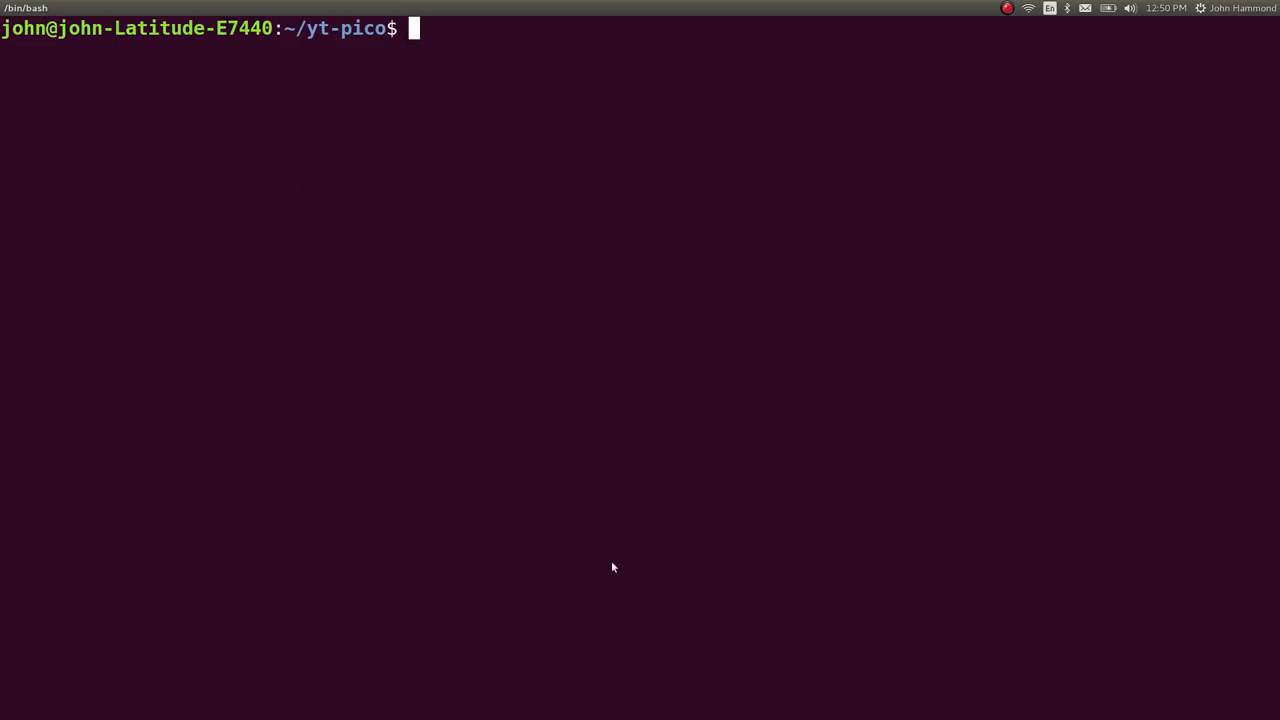
pyautogui.press('Return')
pyautogui.hotkey('ctrl', 'l')
# Close the Mr. Robots and reference tabs and read the No Login challenge's admin hint.
pyautogui.hotkey('alt', 'Tab')
pyautogui.hotkey('ctrl', 'w')
pyautogui.hotkey('ctrl', 'w')
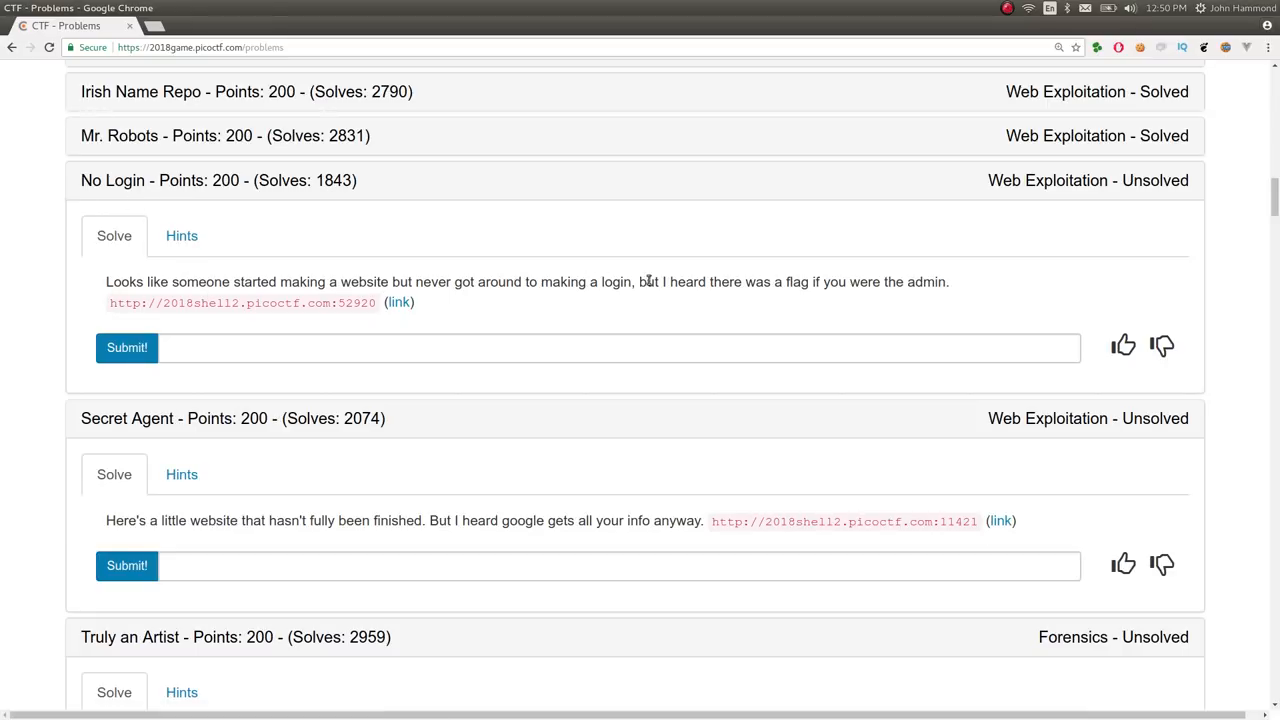
pyautogui.doubleClick(925, 282)
pyautogui.click(925, 290)
# Open the No Login site, request the Flag and read the 'not the admin' alert.
pyautogui.middleClick(399, 302)
pyautogui.hotkey('ctrl', 'Tab')
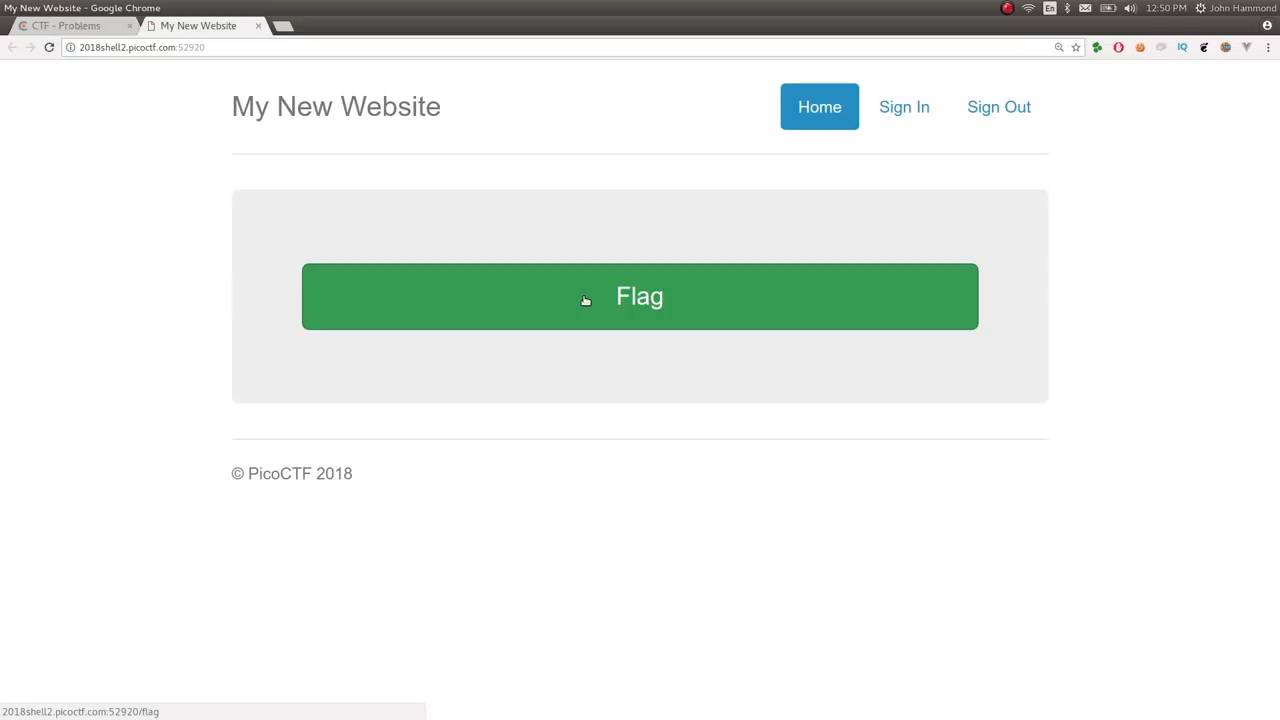
pyautogui.click(574, 290)
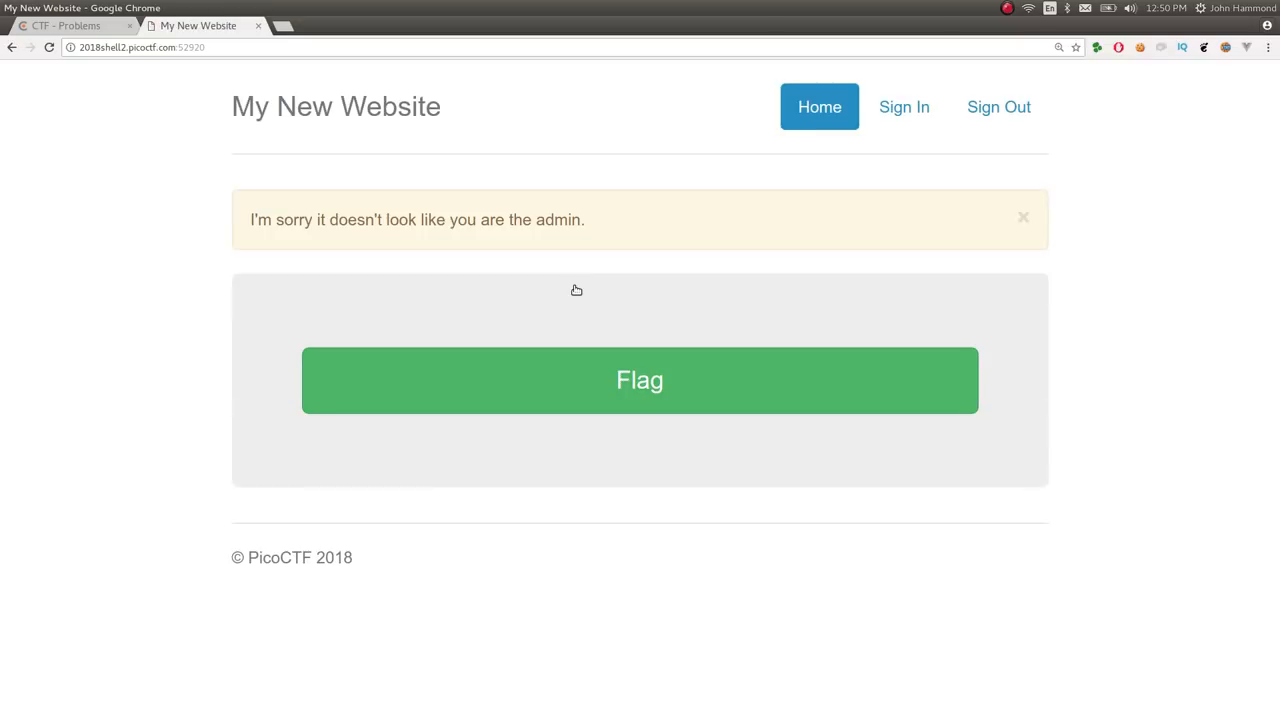
pyautogui.tripleClick(250, 220)
pyautogui.click(626, 218)
# Try the Sign In and Sign Out links, then ask for the flag again without success.
pyautogui.click(904, 107)
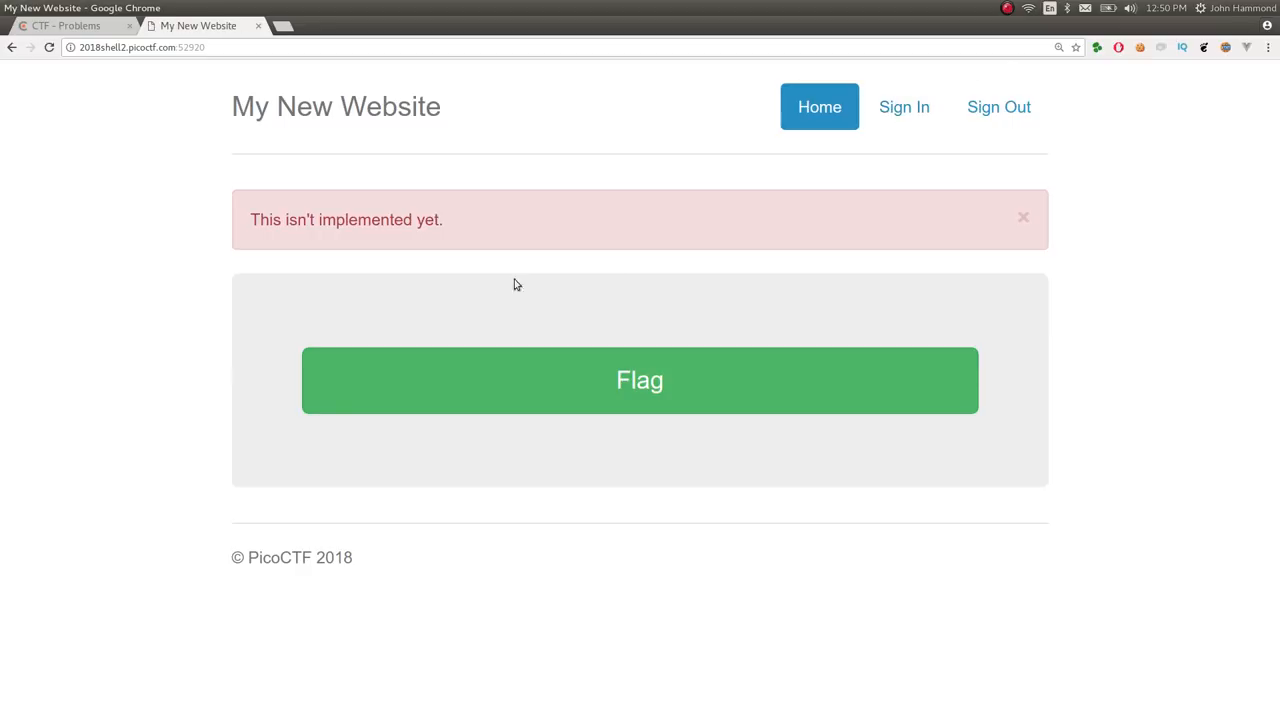
pyautogui.click(999, 107)
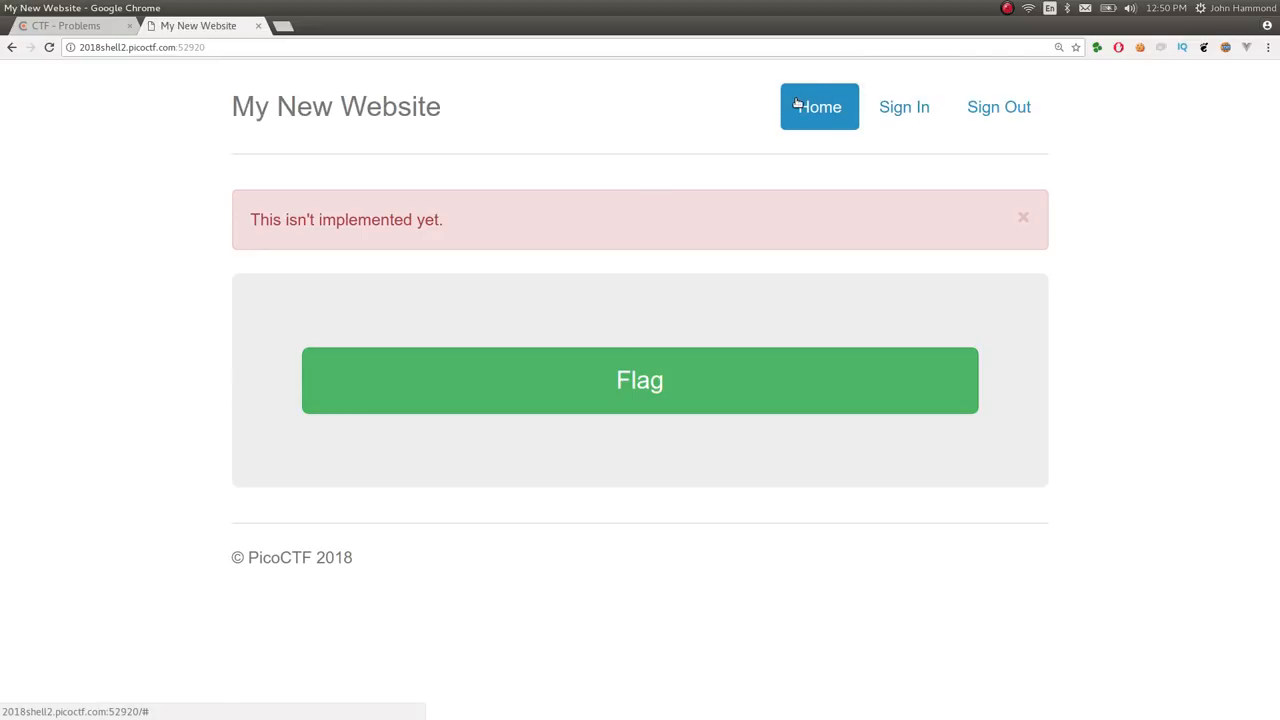
pyautogui.click(660, 380)
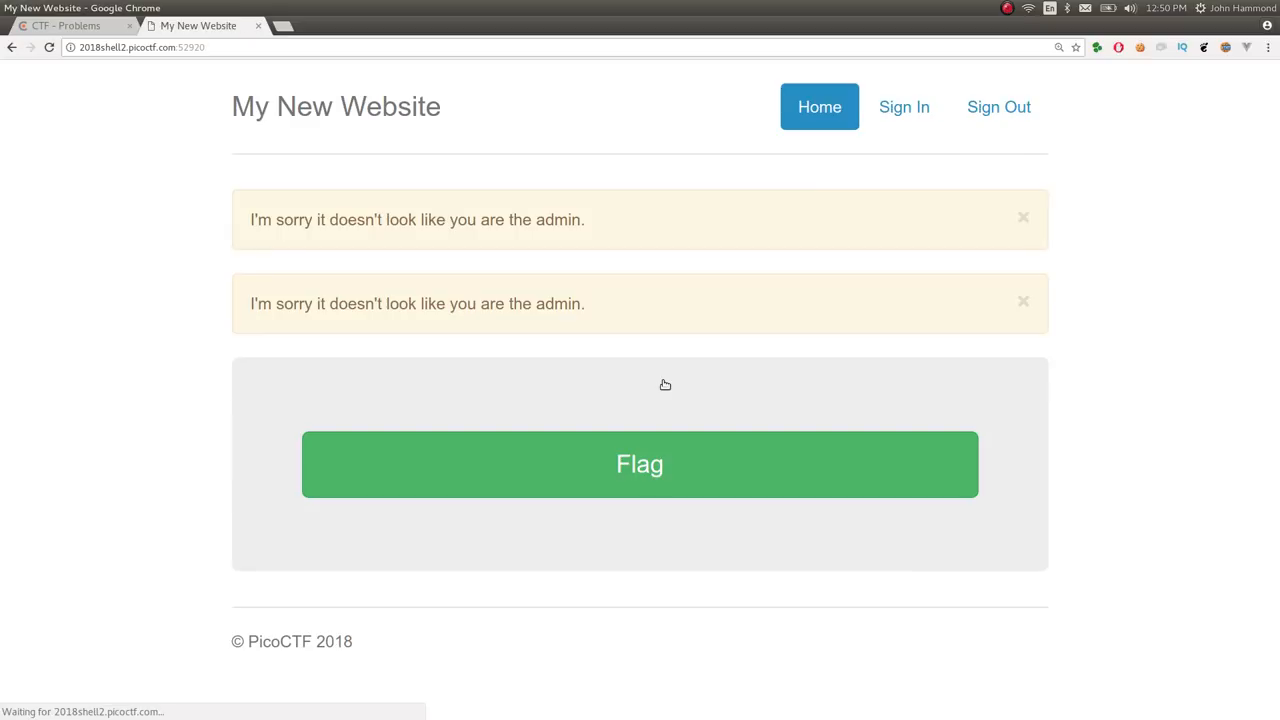
pyautogui.click(605, 465)
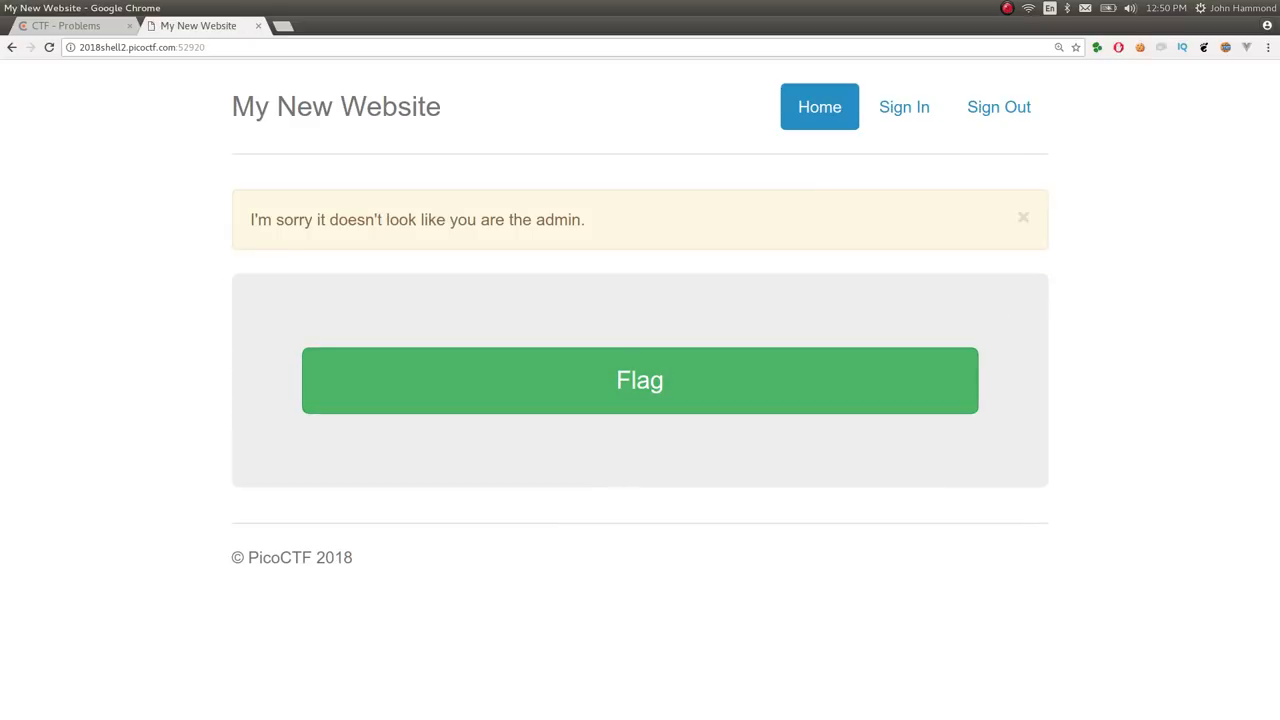
# Add a cookie named admin with value 1 for the site in EditThisCookie.
pyautogui.click(1140, 47)
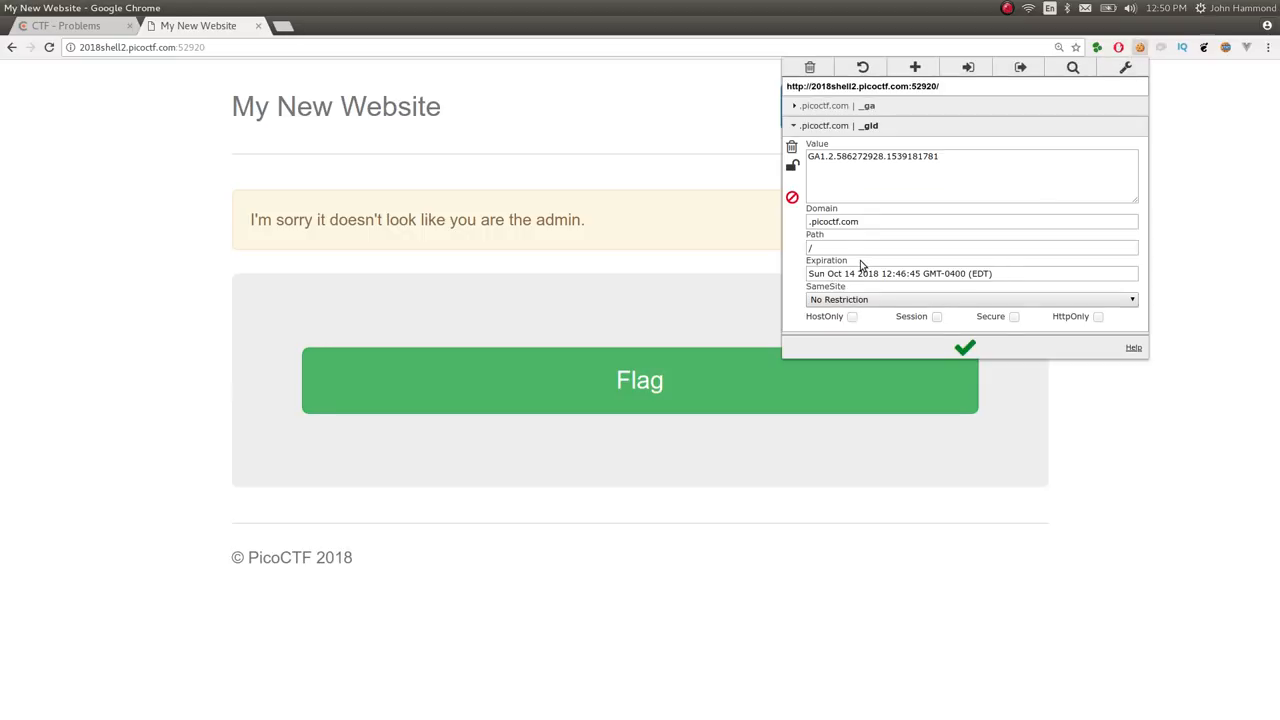
pyautogui.click(915, 67)
pyautogui.click(913, 116)
pyautogui.write('admin')
pyautogui.press('Tab')
pyautogui.write('1')
pyautogui.click(963, 446)
pyautogui.click(1030, 542)
# Reload with the admin cookie, reveal the flag page's picoCTF flag and copy it.
pyautogui.press('F5')
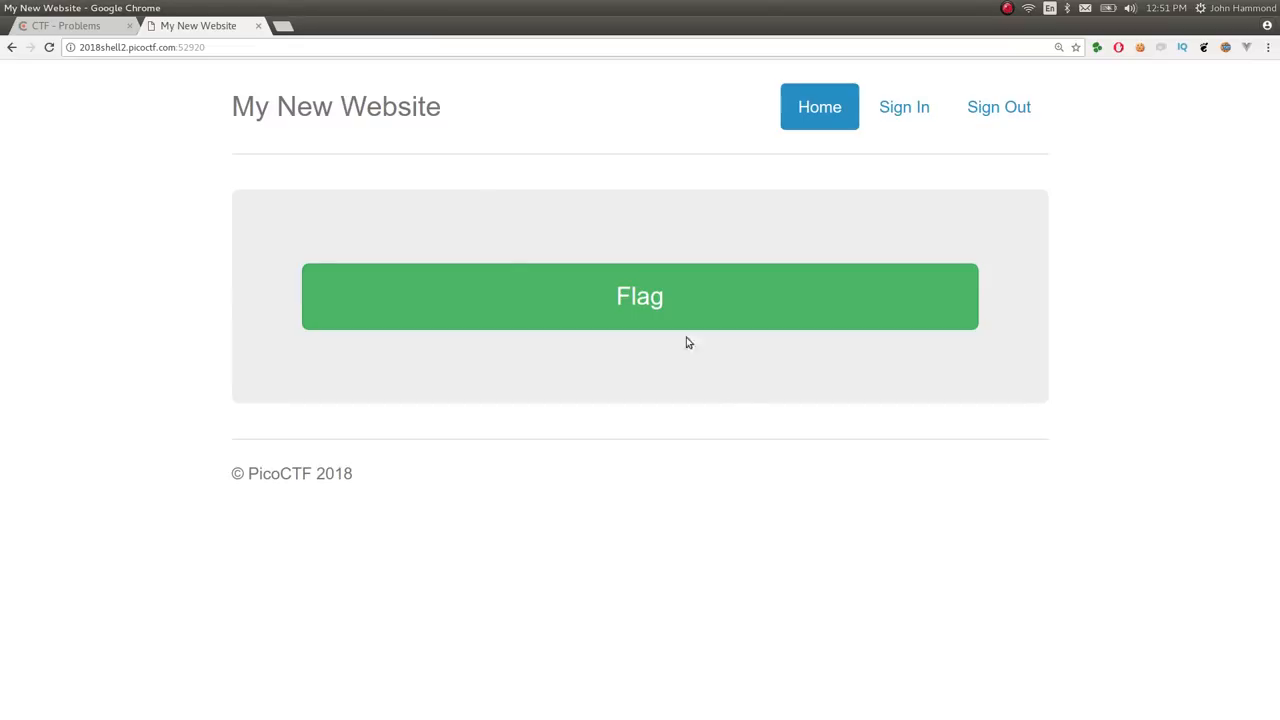
pyautogui.click(677, 323)
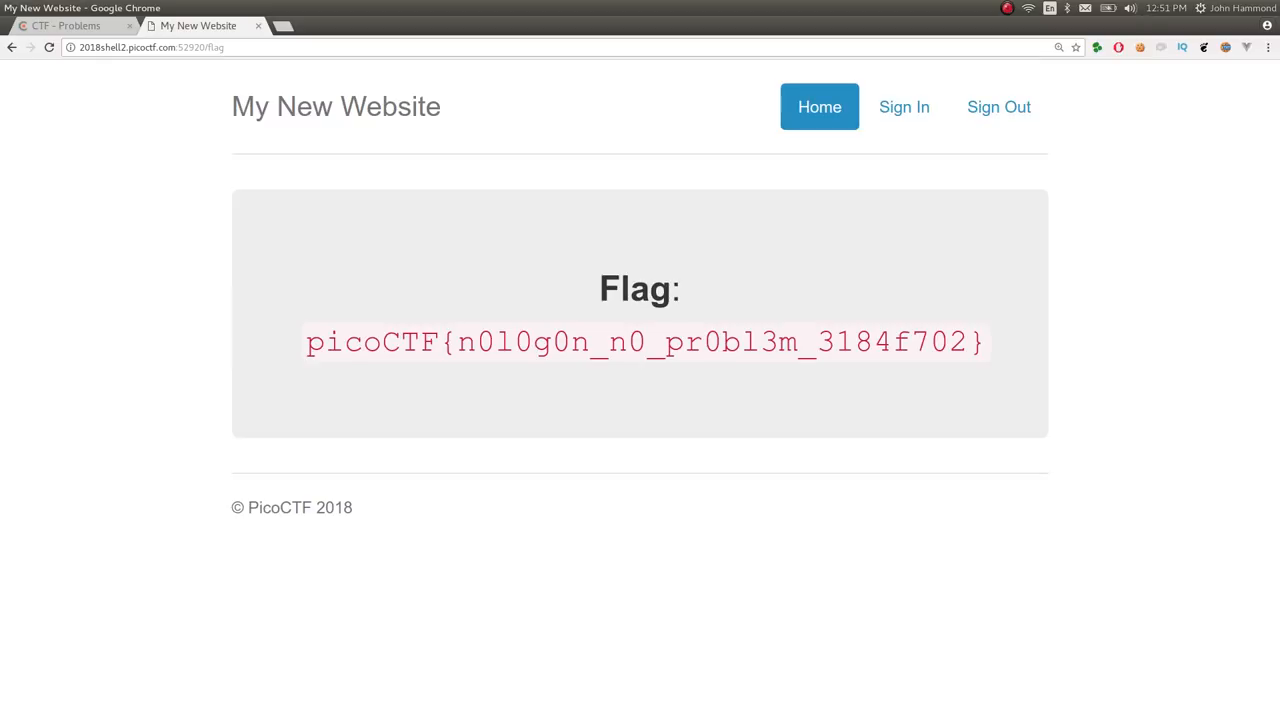
pyautogui.moveTo(305, 342); pyautogui.dragTo(987, 325)
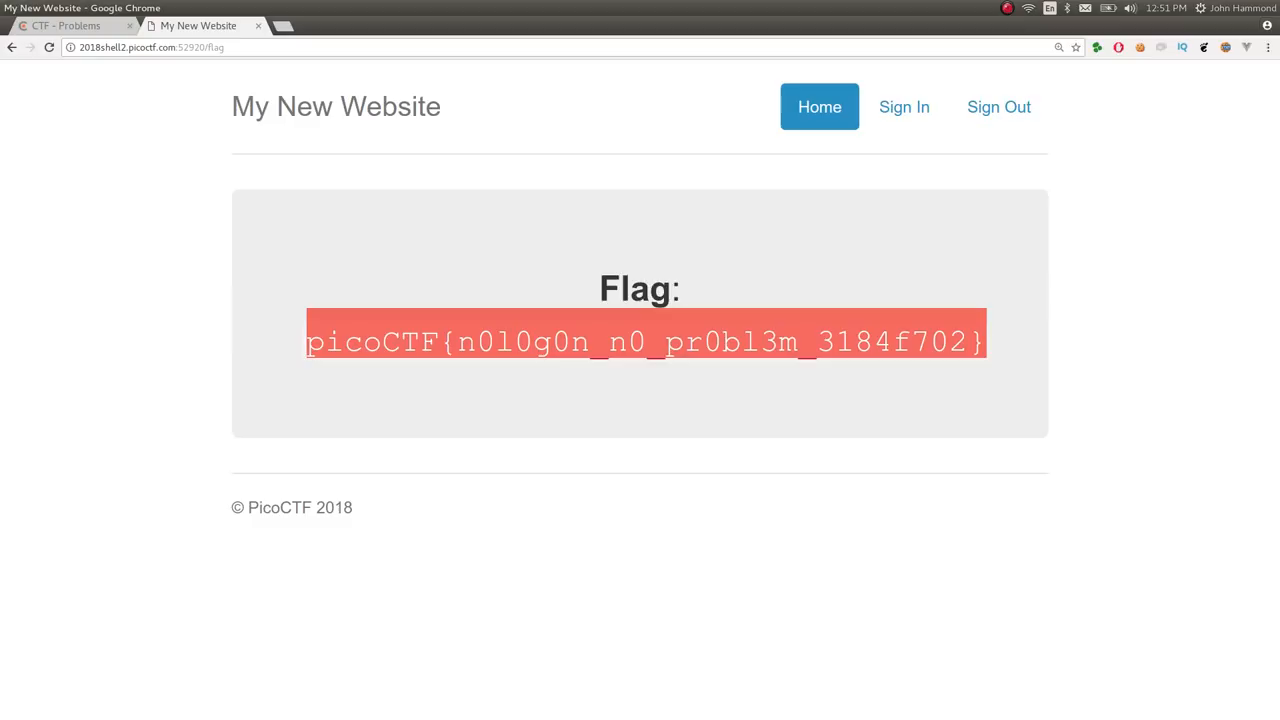
pyautogui.rightClick(858, 352)
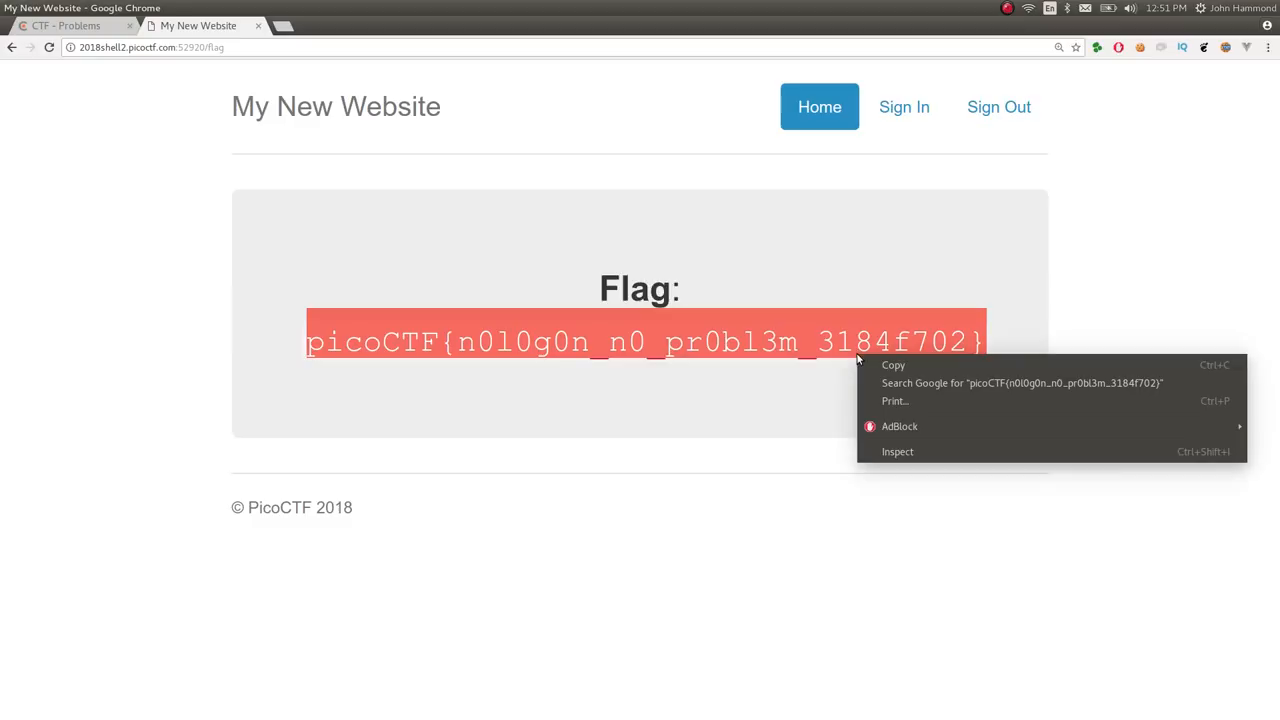
pyautogui.click(880, 370)
pyautogui.click(803, 385)
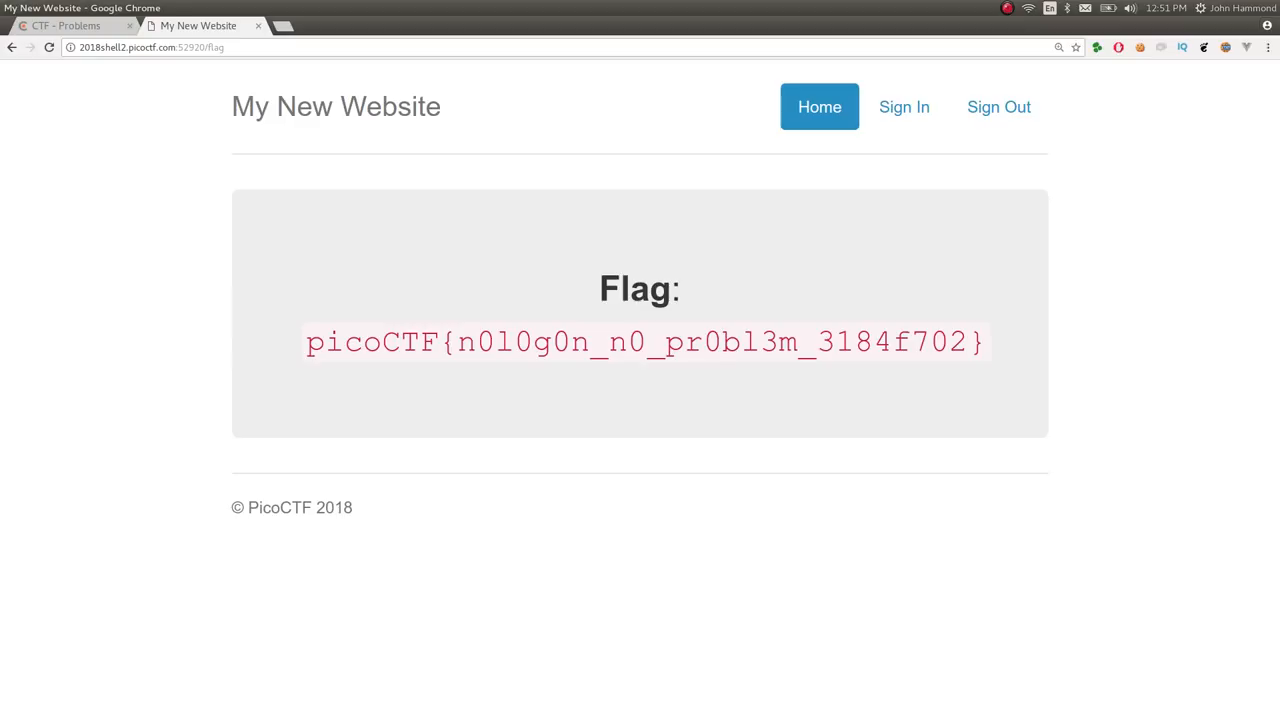
# Create a no_login_COMPLETE folder in yt-pico and cd into it.
pyautogui.hotkey('alt', 'Tab')
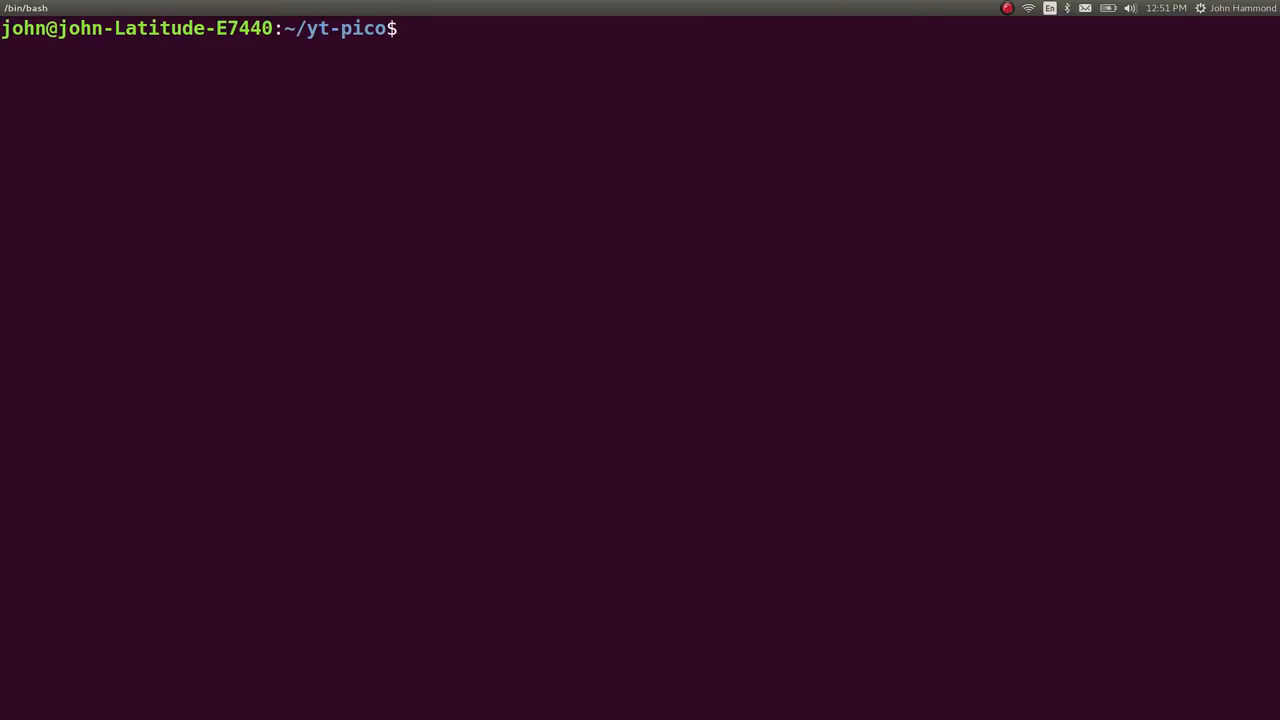
pyautogui.write('mkdir no_logio')
pyautogui.press('BackSpace')
pyautogui.write('n+C')
pyautogui.press('BackSpace')
pyautogui.press('BackSpace')
pyautogui.write('_COMPLETE')
pyautogui.press('Return')
pyautogui.write('cd no')
pyautogui.press('Return')
pyautogui.write('ls')
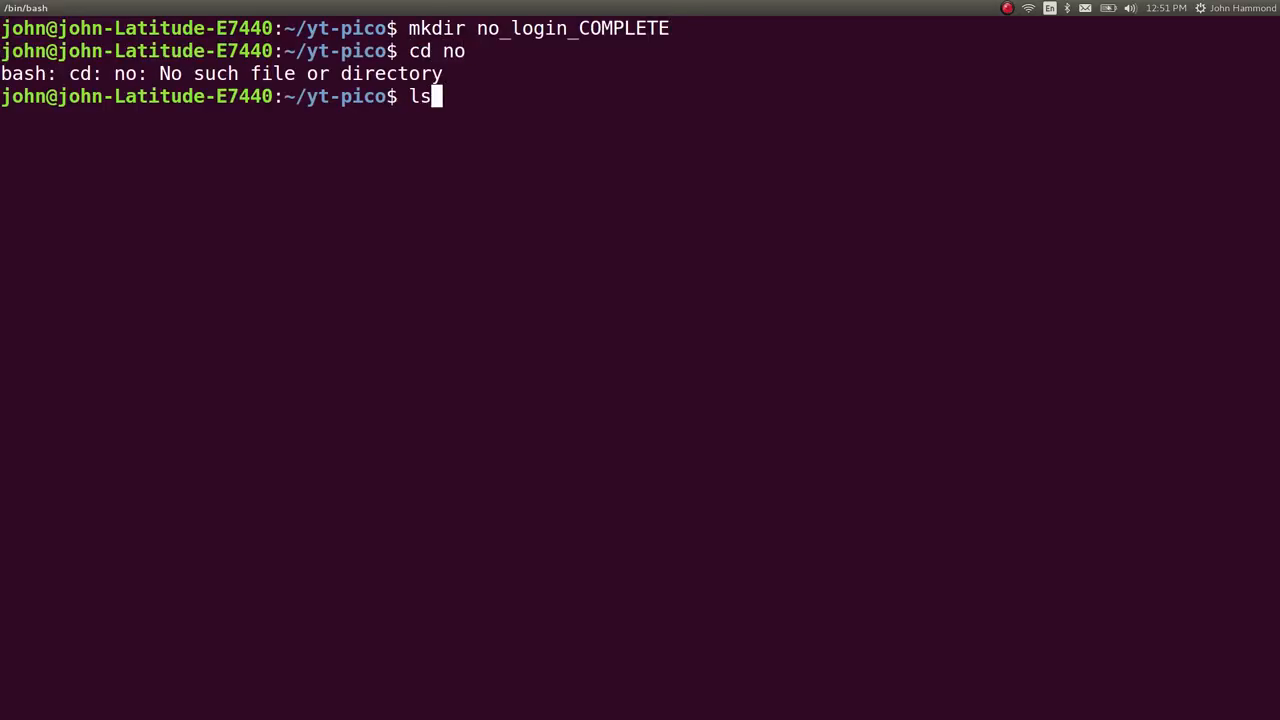
pyautogui.press('Up')
pyautogui.press('Up')
pyautogui.hotkey('ctrl', 'u')
pyautogui.write('cd')
pyautogui.write(' no')
pyautogui.press('Tab')
pyautogui.press('Return')
pyautogui.write('subl get_flag.py')
# Start get_flag.py in Sublime Text with a shebang line and save it.
pyautogui.press('Return')
pyautogui.hotkey('ctrl', '+')
pyautogui.hotkey('ctrl', '+')
pyautogui.hotkey('ctrl', '+')
pyautogui.hotkey('ctrl', '+')
pyautogui.hotkey('ctrl', '+')
pyautogui.hotkey('ctrl', '+')
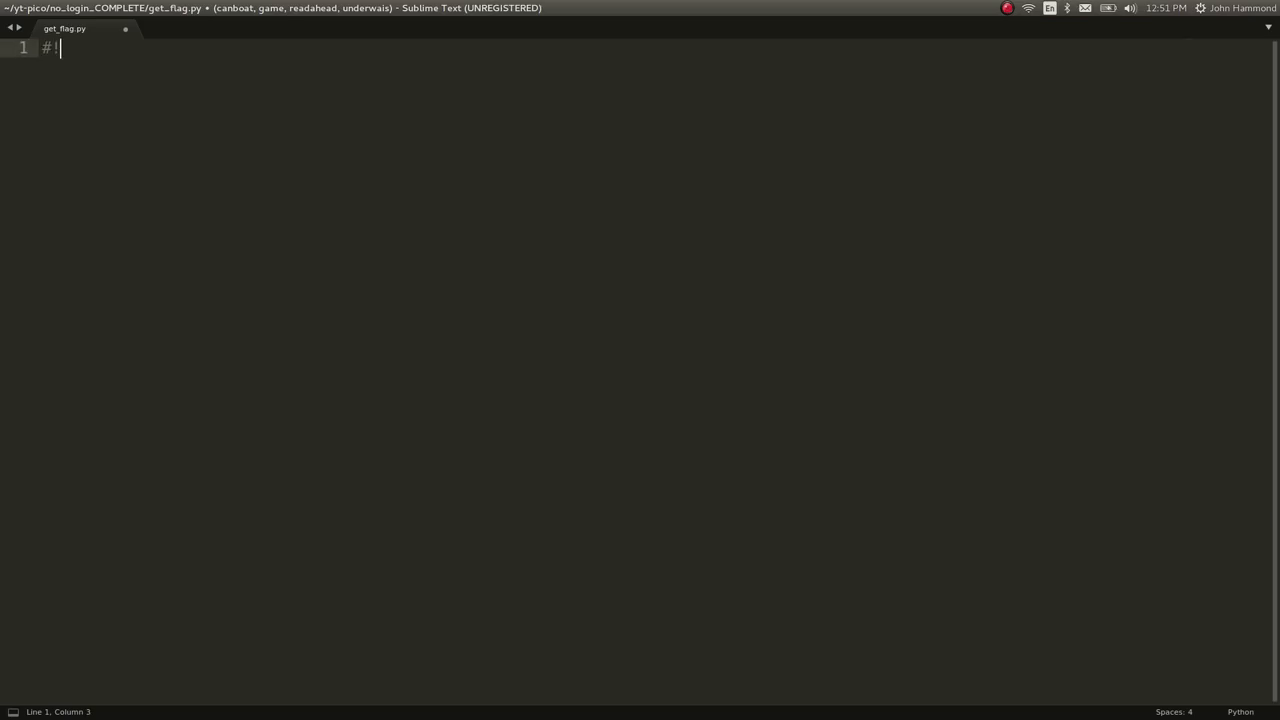
pyautogui.write('/usr')
pyautogui.write('/emn')
pyautogui.write('ython')
pyautogui.press('Return')
pyautogui.press('Return')
pyautogui.hotkey('ctrl', 's')
# Add import requests and a url variable holding the pasted flag page address.
pyautogui.hotkey('alt', 'Tab')
pyautogui.hotkey('alt', 'Tab')
pyautogui.hotkey('alt', 'Tab')
pyautogui.hotkey('alt', 'Tab')
pyautogui.write("url = '")
pyautogui.hotkey('ctrl', 'v')
pyautogui.write("'")
pyautogui.press('Up')
pyautogui.press('Return')
pyautogui.press('Return')
pyautogui.write('i')
pyautogui.press('BackSpace')
pyautogui.press('Up')
pyautogui.write('import requests')
pyautogui.hotkey('ctrl', 's')
# Write the requests.get(url, cookies={'admin': '1'}) line, fixing stray quotes.
pyautogui.press('Down')
pyautogui.press('Down')
pyautogui.press('Return')
pyautogui.press('Return')
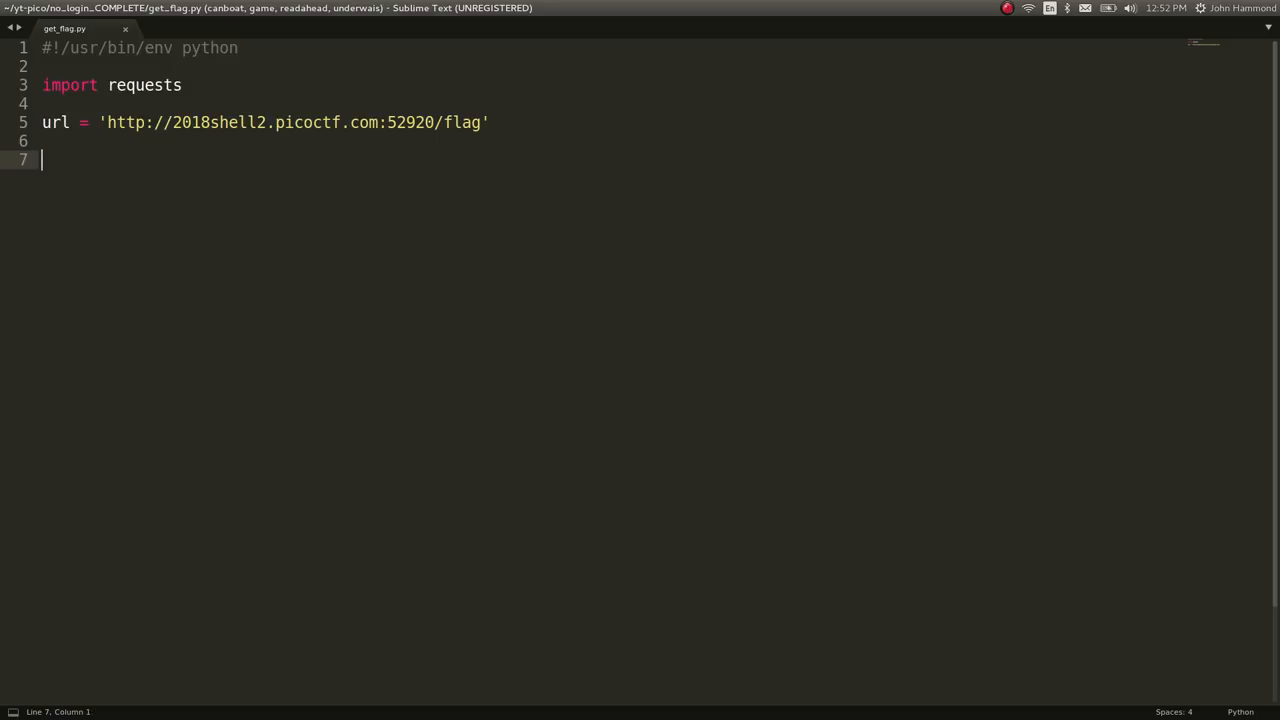
pyautogui.write('requests.get()')
pyautogui.press('Left')
pyautogui.write("url, 'cookies")
pyautogui.hotkey('ctrl', 'Left')
pyautogui.press('BackSpace')
pyautogui.press('BackSpace')
pyautogui.write("= {}'am")
pyautogui.press('BackSpace')
pyautogui.write("dmin' L")
pyautogui.press('BackSpace')
pyautogui.write(": '1'")
pyautogui.press('End')
pyautogui.hotkey('ctrl', 's')
# Assign the response to r, print r.text, and build the script to show the flag.
pyautogui.press('Return')
pyautogui.press('Return')
pyautogui.press('Up')
pyautogui.press('Up')
pyautogui.press('Home')
pyautogui.write('r =')
pyautogui.press('End')
pyautogui.hotkey('ctrl', 's')
pyautogui.press('Down')
pyautogui.press('Down')
pyautogui.write('print r.text')
pyautogui.hotkey('ctrl', 's')
pyautogui.hotkey('ctrl', 'b')
pyautogui.scroll(2, 511, 585)
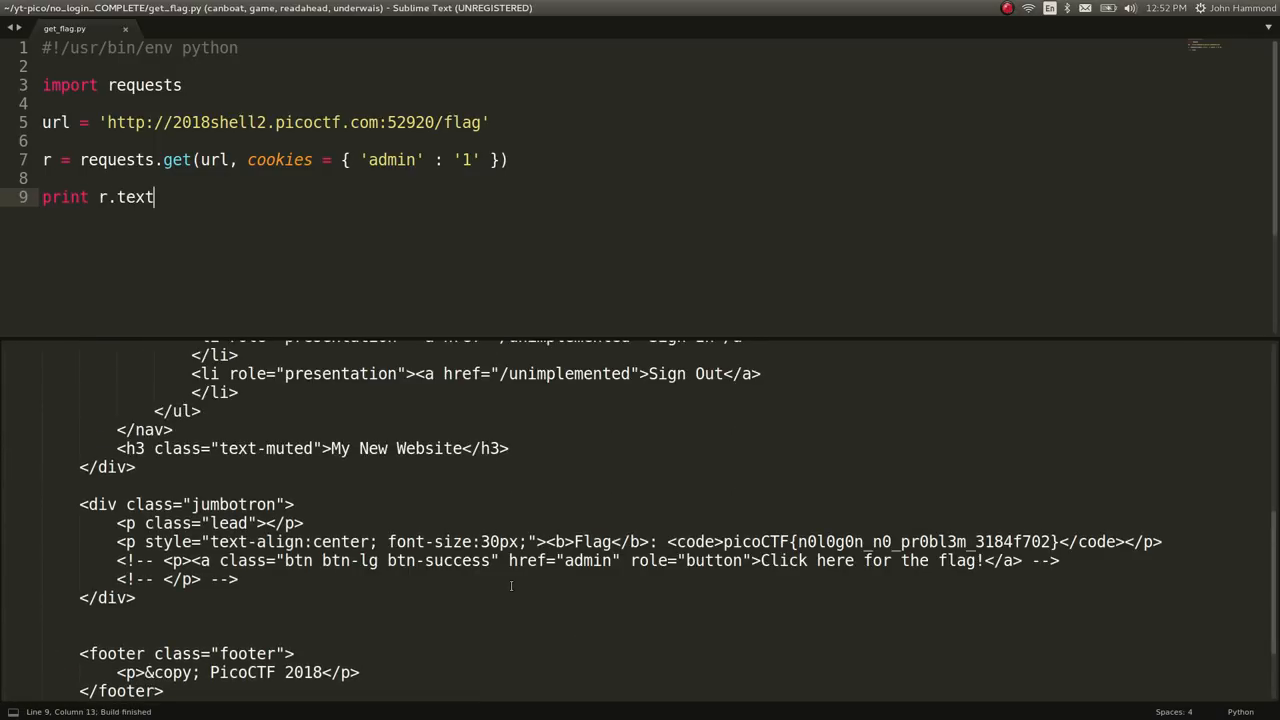
pyautogui.scroll(2, 511, 585)
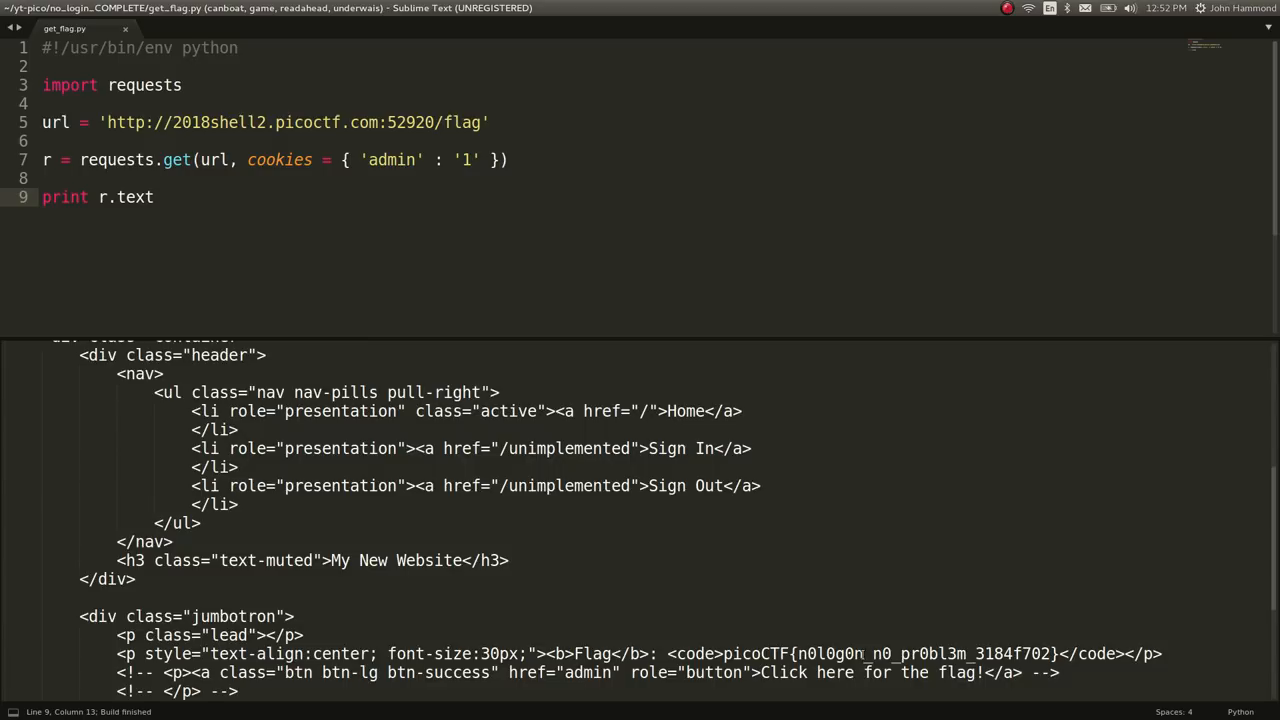
# Add import re and extract the flag with re.findall('picoCTF{.*}', r.text)[0], then save.
pyautogui.press('Escape')
pyautogui.click(246, 66)
pyautogui.press('Return')
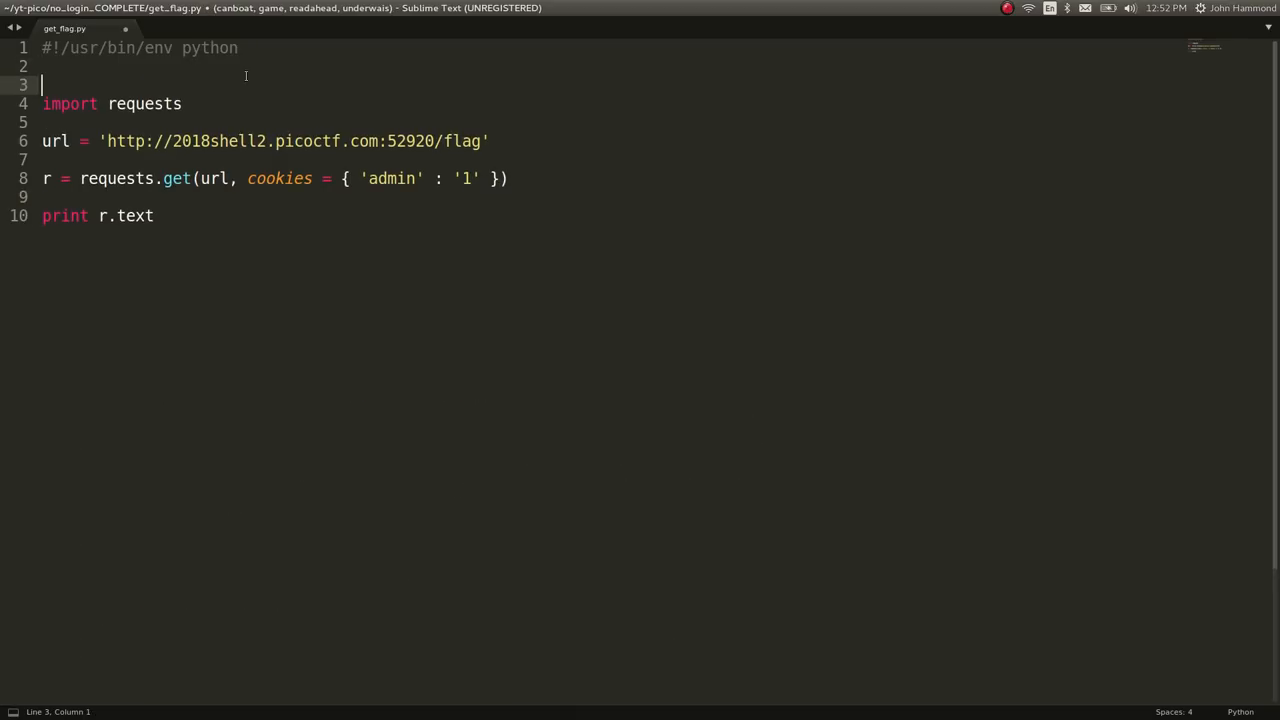
pyautogui.write('import fd')
pyautogui.press('BackSpace')
pyautogui.press('BackSpace')
pyautogui.write('re')
pyautogui.hotkey('ctrl', 's')
pyautogui.press('Home')
pyautogui.write('refin')
pyautogui.press('BackSpace')
pyautogui.press('BackSpace')
pyautogui.press('BackSpace')
pyautogui.write('.foind')
pyautogui.press('BackSpace')
pyautogui.press('BackSpace')
pyautogui.press('BackSpace')
pyautogui.write("indall('")
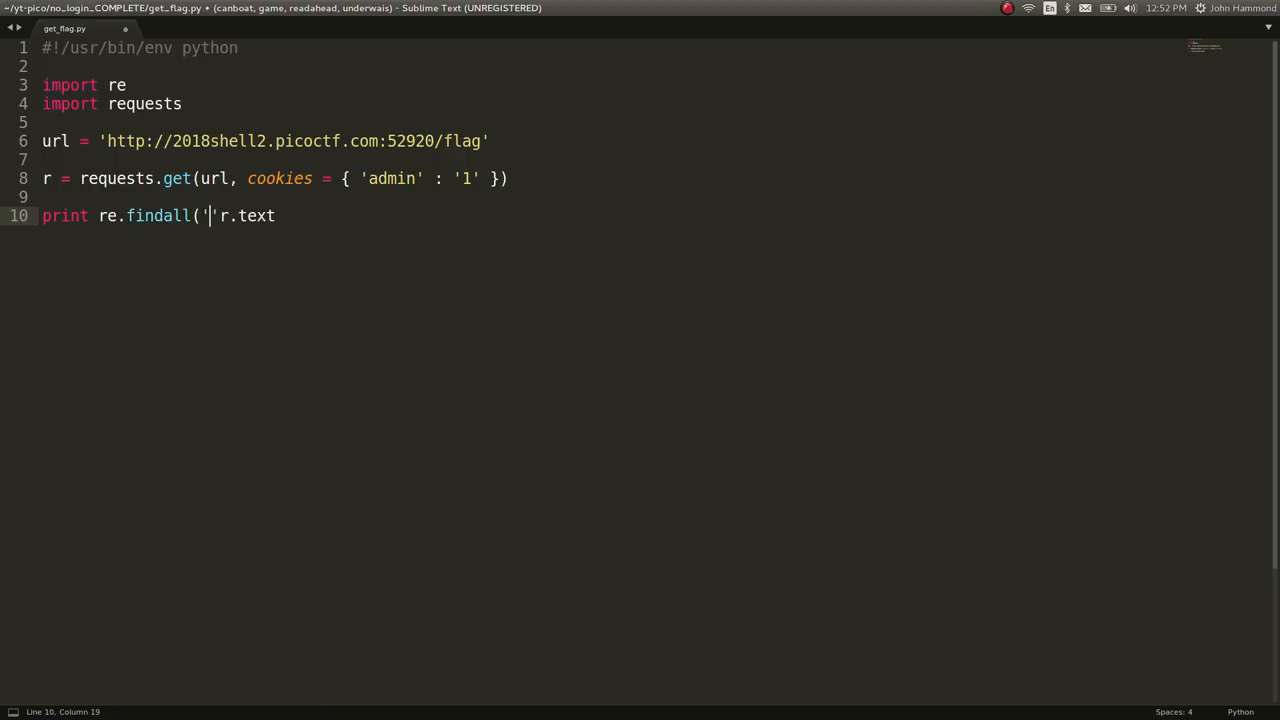
pyautogui.write('picoCYF')
pyautogui.press('BackSpace')
pyautogui.write('TF{}')
pyautogui.press('Left')
pyautogui.press('Left')
pyautogui.press('BackSpace')
pyautogui.write('.*')
pyautogui.press('Right')
pyautogui.write(',')
pyautogui.hotkey('ctrl', 's')
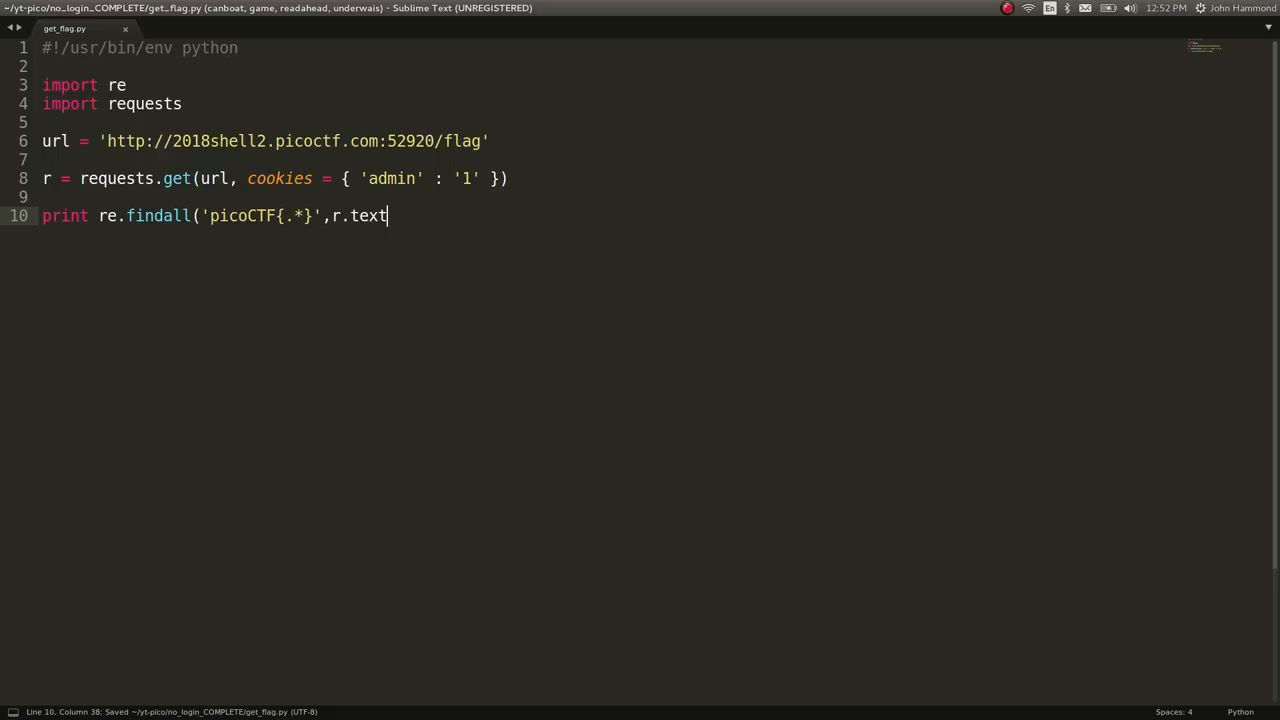
pyautogui.write(')')
# Build get_flag.py in Sublime to confirm it prints only the picoCTF flag.
pyautogui.hotkey('ctrl', 'b')
pyautogui.press('Escape')
pyautogui.write('[0]')
pyautogui.hotkey('ctrl', 's')
pyautogui.hotkey('ctrl', 'b')
pyautogui.press('Escape')
# In the terminal chmod +x get_flag.py, run it, and save its output to flag.txt.
pyautogui.hotkey('alt', 'Tab')
pyautogui.write('m')
pyautogui.press('BackSpace')
pyautogui.write('chmod +x get_f')
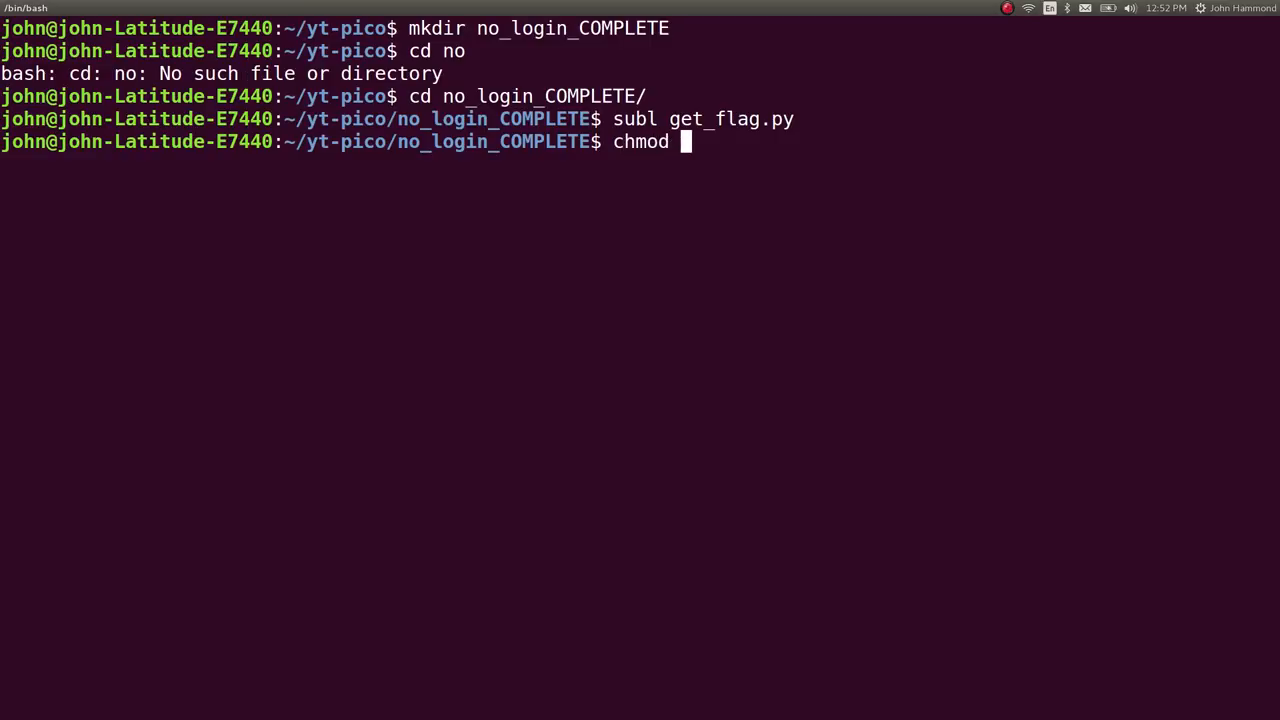
pyautogui.press('Tab')
pyautogui.press('Return')
pyautogui.write('./get_flag.py')
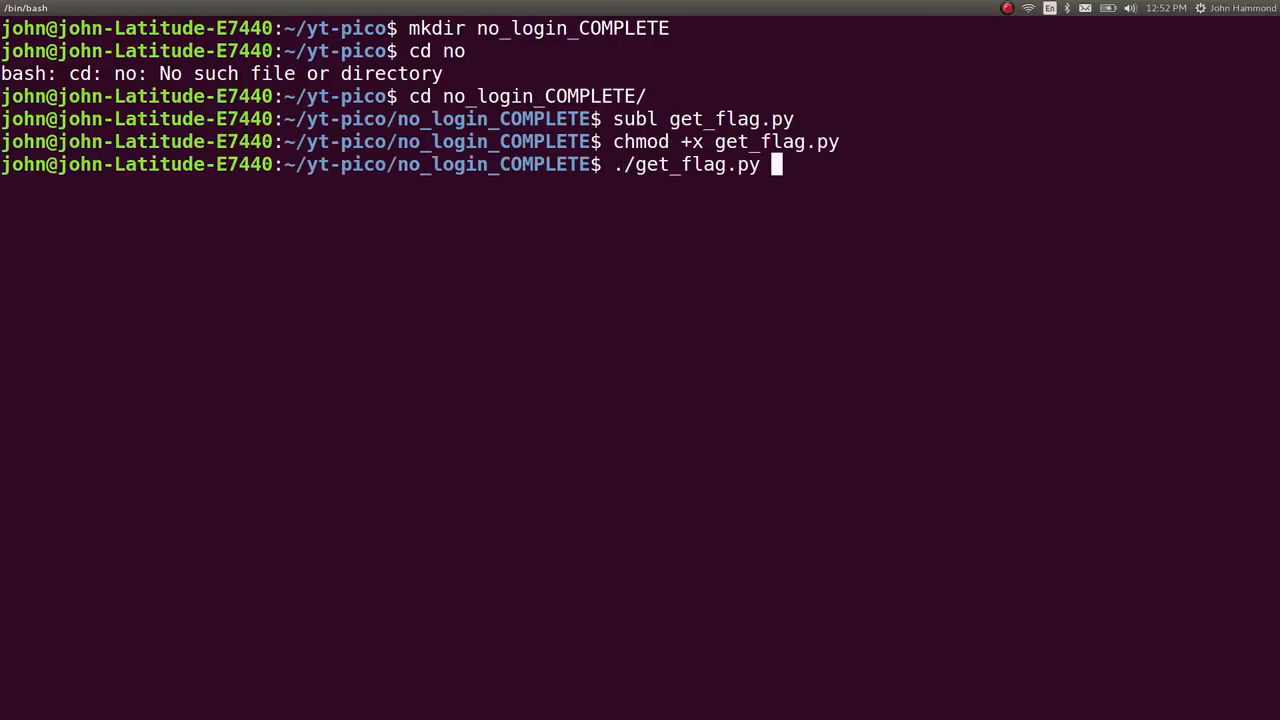
pyautogui.press('Return')
pyautogui.write('./get_flag.py  > flag.txt')
pyautogui.press('Return')
pyautogui.write('cd ..')
pyautogui.press('Return')
pyautogui.hotkey('alt', 'Tab')
pyautogui.hotkey('alt', 'Tab')
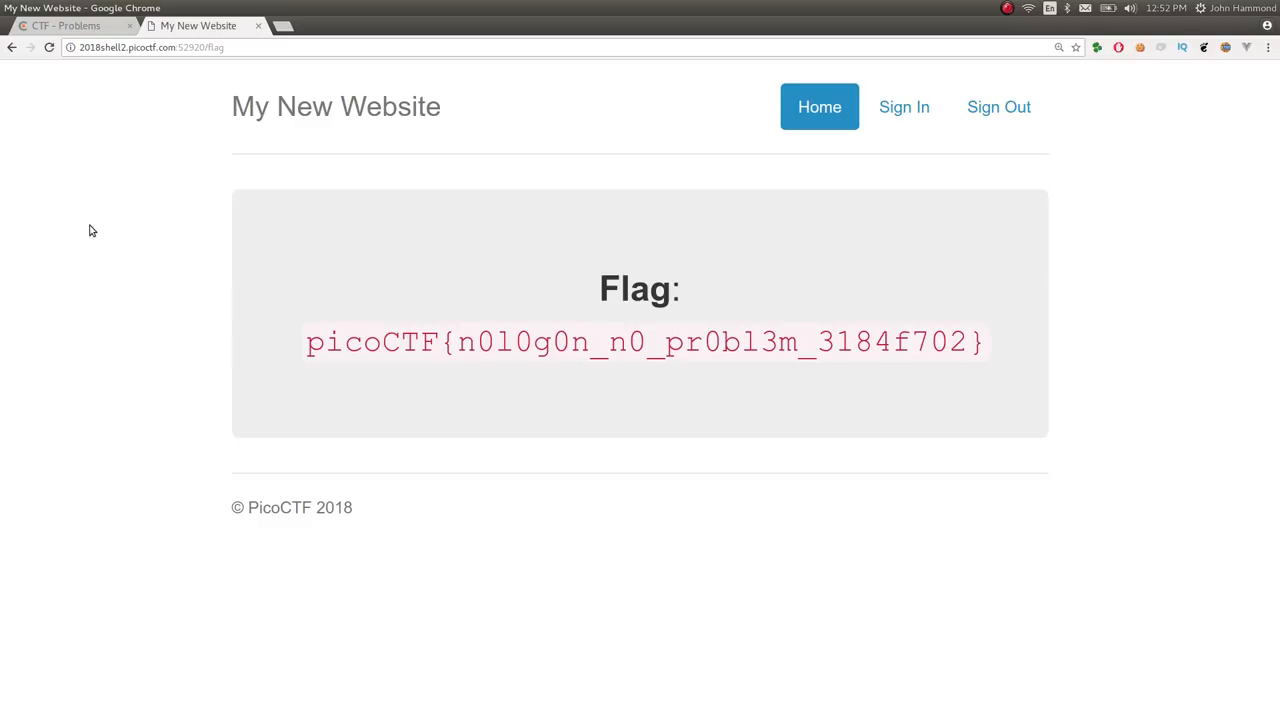
# Close the challenge tab and copy the flag from Sublime's build output.
pyautogui.hotkey('ctrl', 'w')
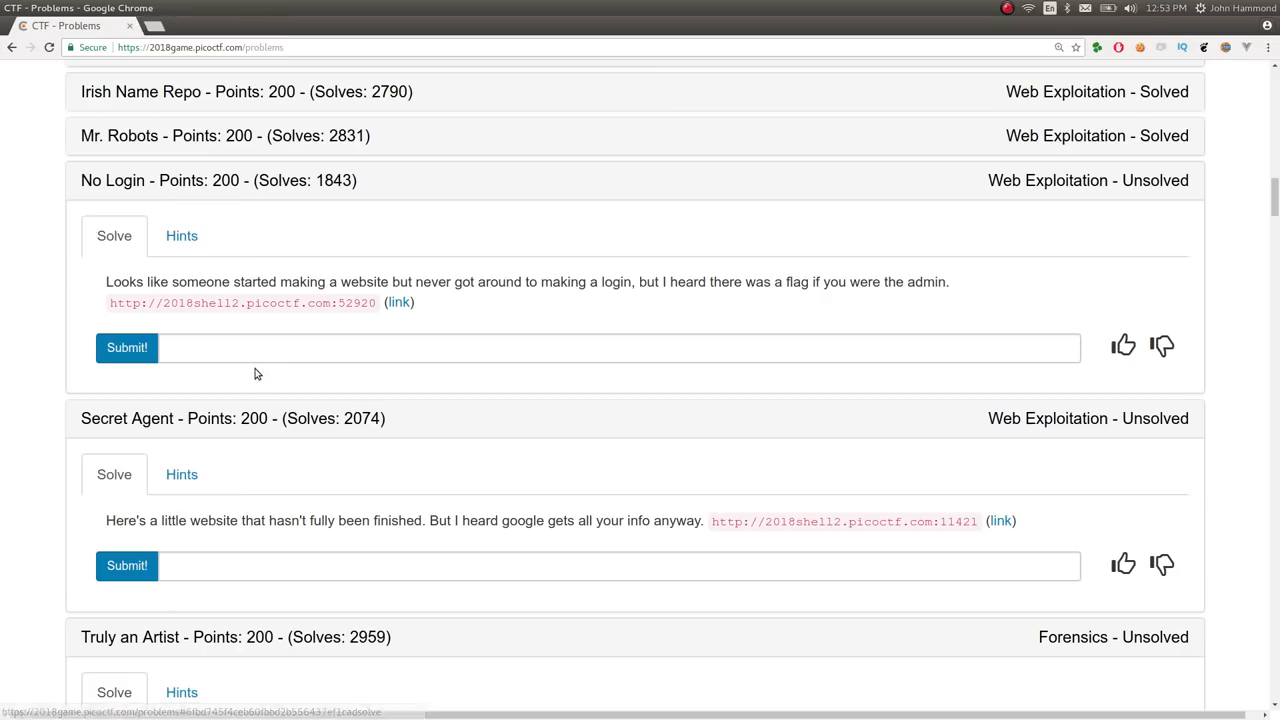
pyautogui.click(251, 345)
pyautogui.write('http://2018shell2.picoctf.com:52920/flag')
pyautogui.hotkey('ctrl', 'a')
pyautogui.hotkey('alt', 'Tab')
pyautogui.hotkey('ctrl', 'b')
pyautogui.doubleClick(341, 349)
pyautogui.hotkey('ctrl', 'c')
# Paste the flag into the No Login answer field and submit it as Solved.
pyautogui.hotkey('alt', 'Tab')
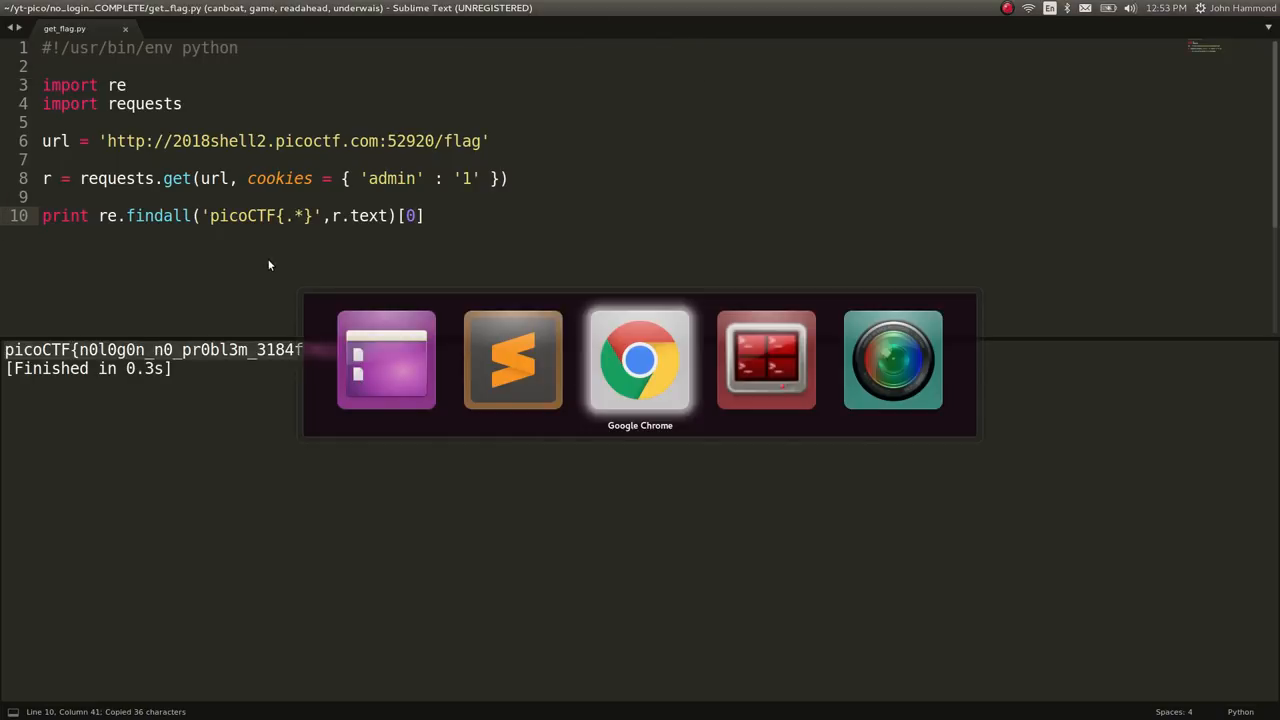
pyautogui.hotkey('alt', 'Tab')
pyautogui.press('Tab')
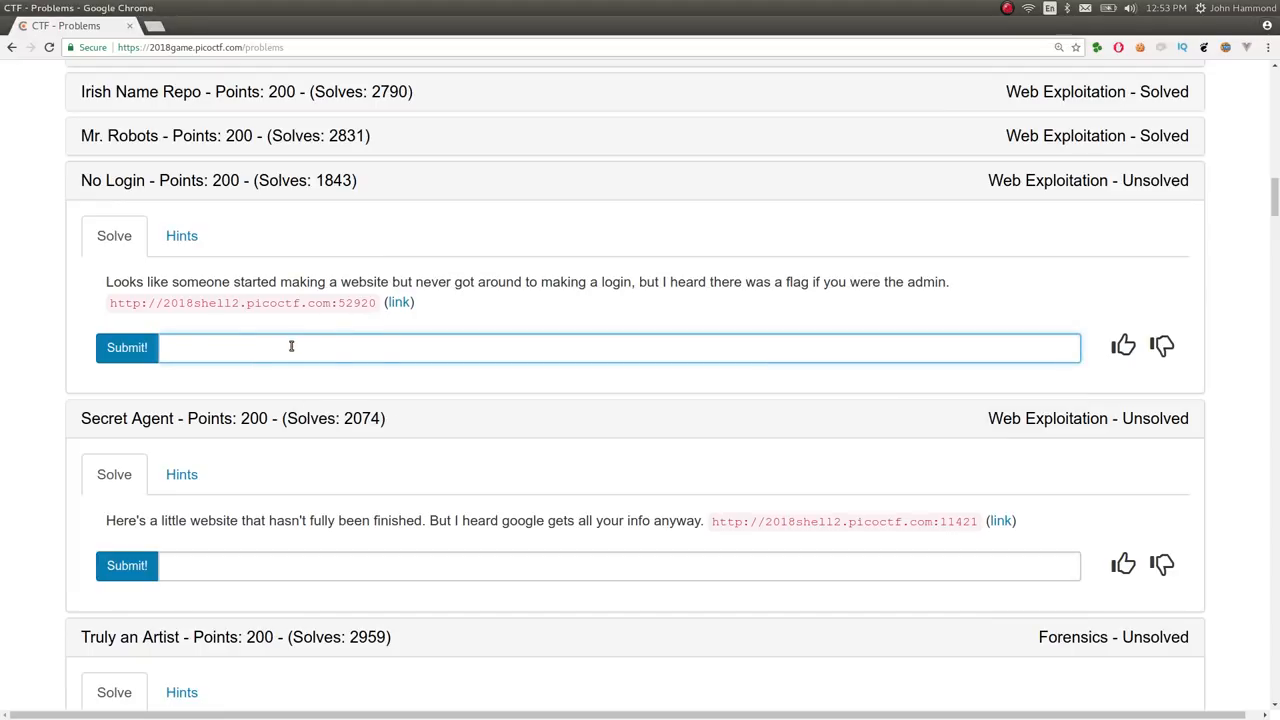
pyautogui.hotkey('ctrl', 'v')
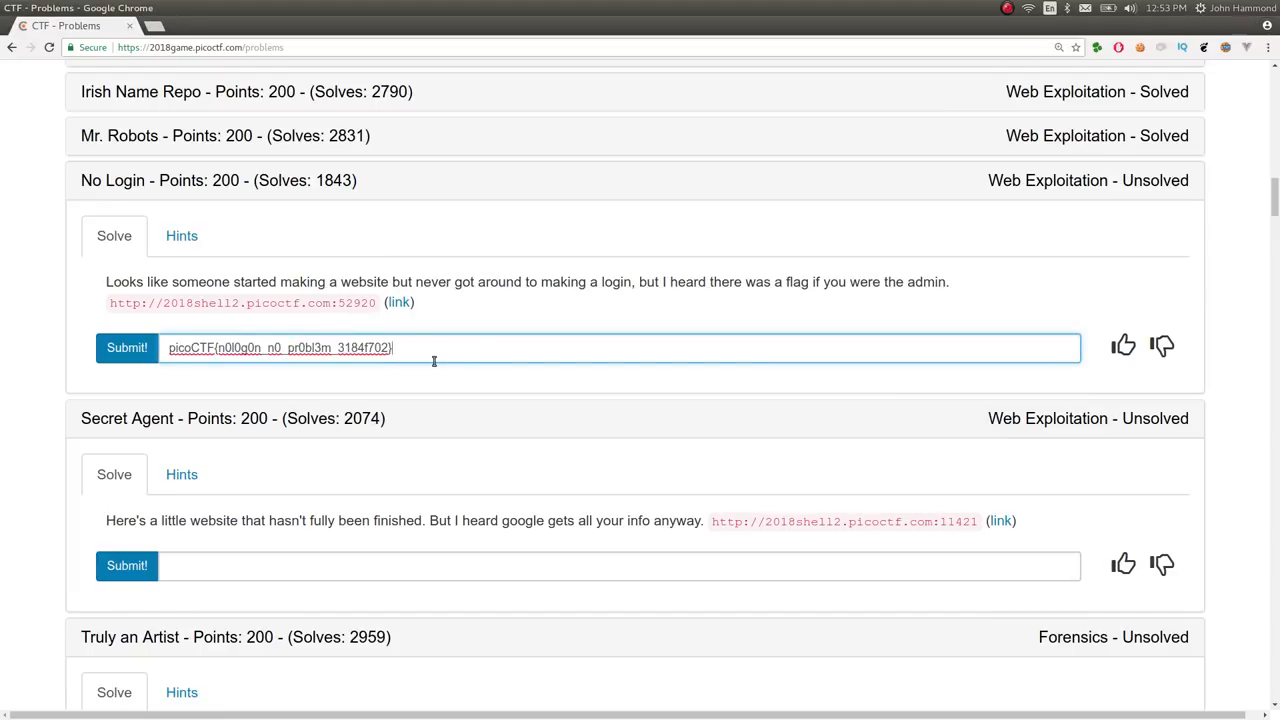
pyautogui.press('Return')
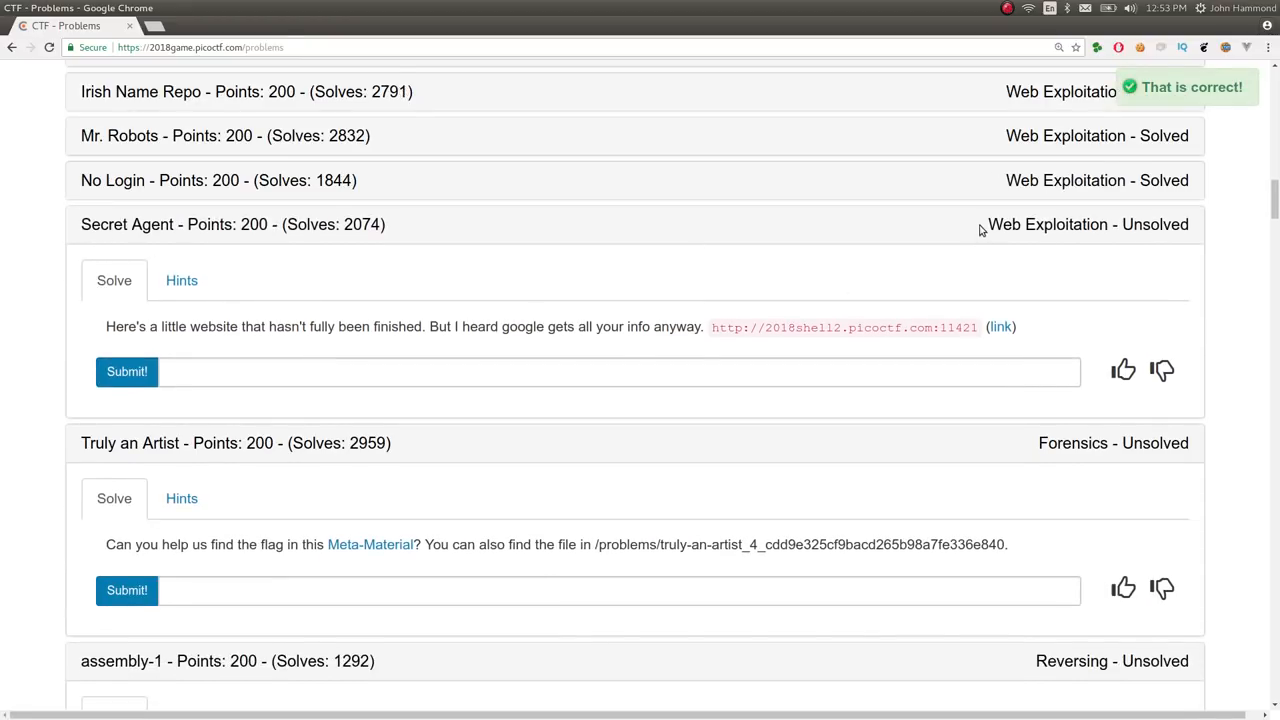
pyautogui.moveTo(115, 326); pyautogui.dragTo(400, 326)
# Open the Secret Agent challenge site in a new tab and go to its Flag page.
pyautogui.click(475, 322)
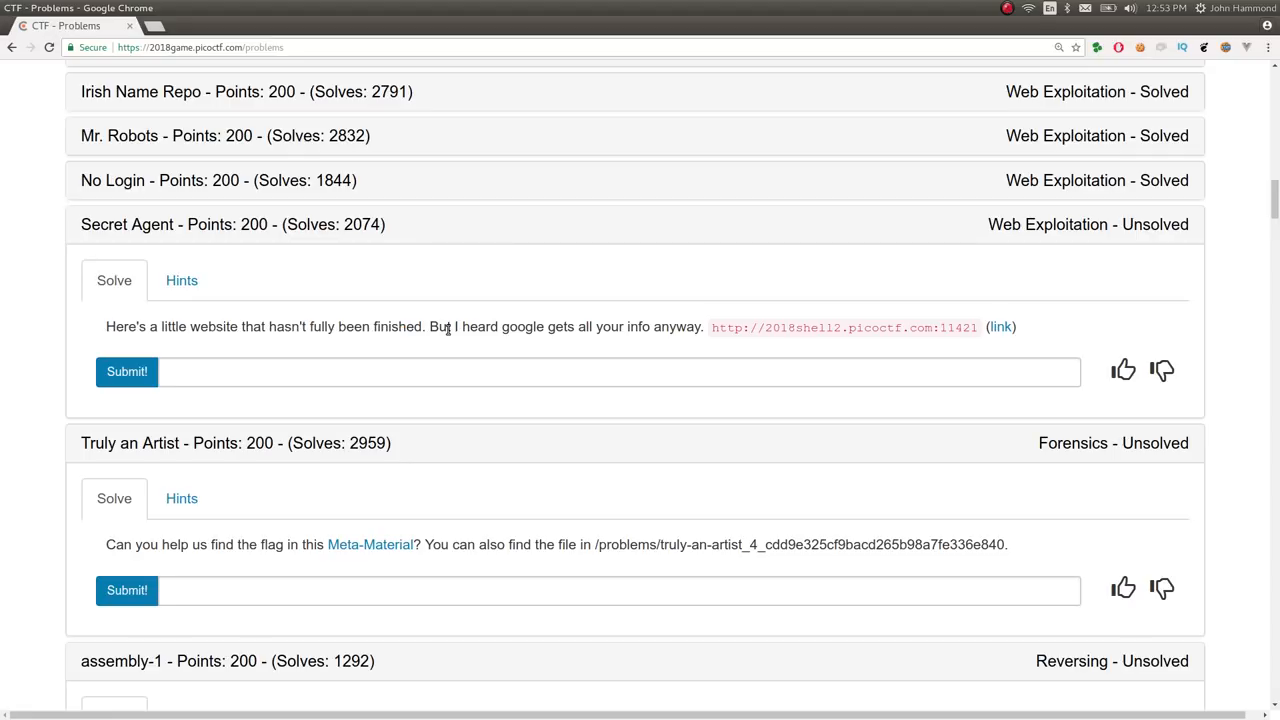
pyautogui.middleClick(1003, 326)
pyautogui.click(200, 25)
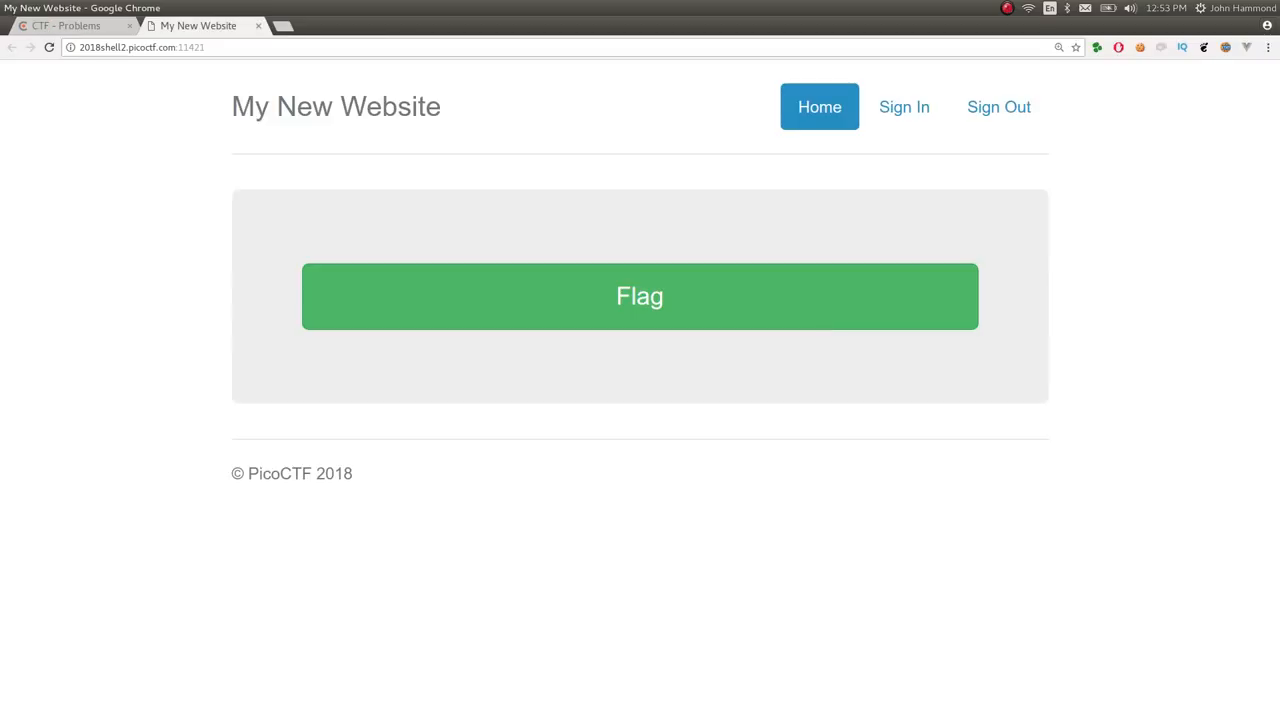
pyautogui.click(612, 308)
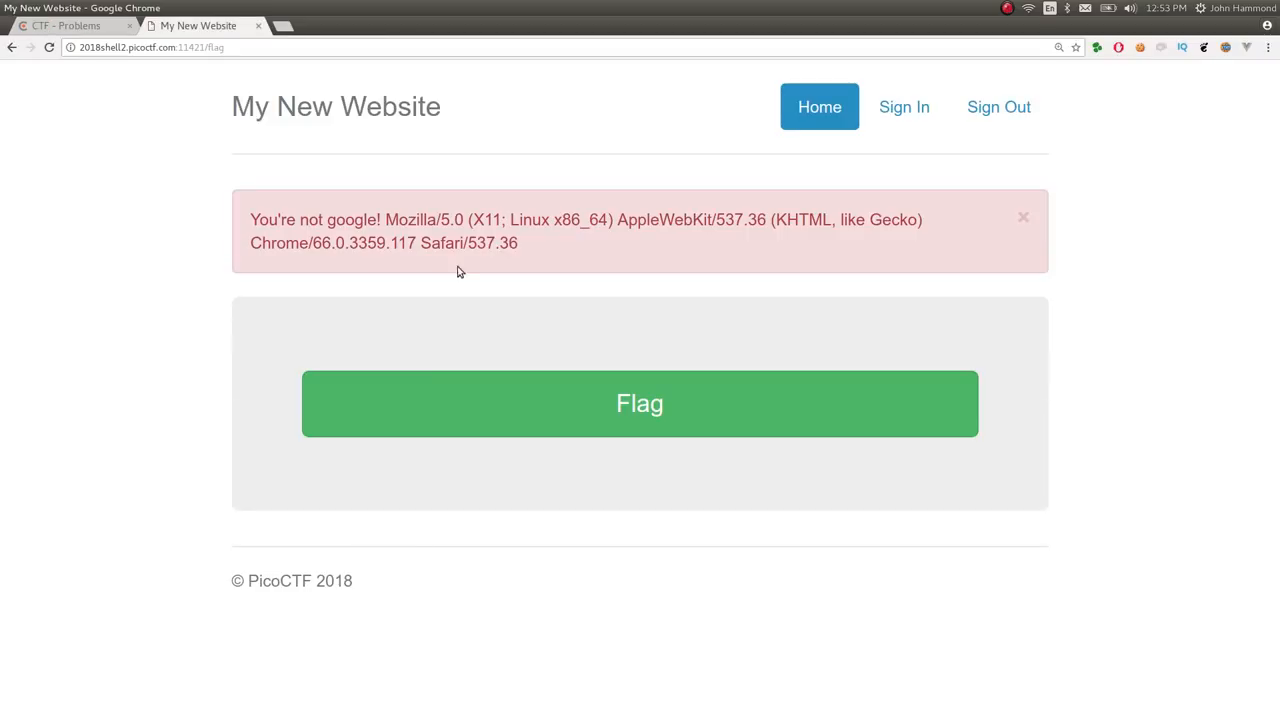
# Read the "You're not google!" message showing the browser's user agent.
pyautogui.moveTo(386, 219)
pyautogui.mouseDown()
pyautogui.moveTo(520, 244)
pyautogui.moveTo(384, 236)
pyautogui.moveTo(381, 221)
pyautogui.mouseUp()
pyautogui.click(520, 255)
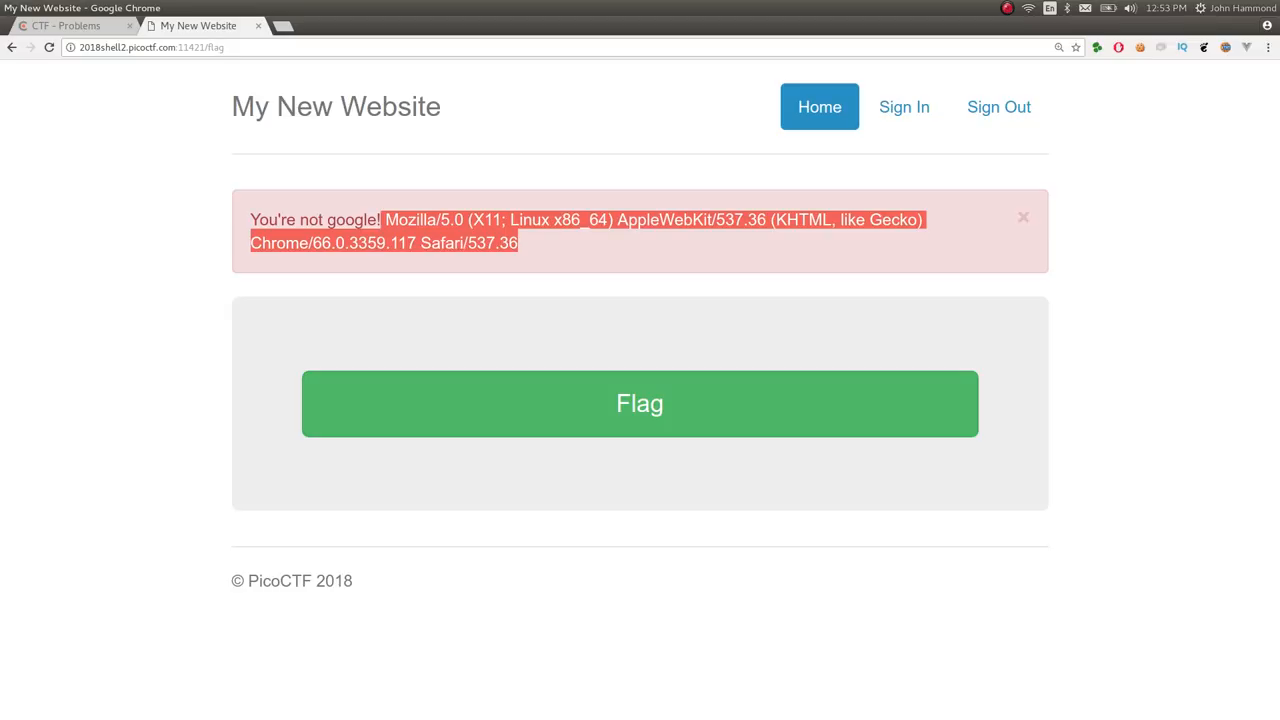
pyautogui.click(403, 220)
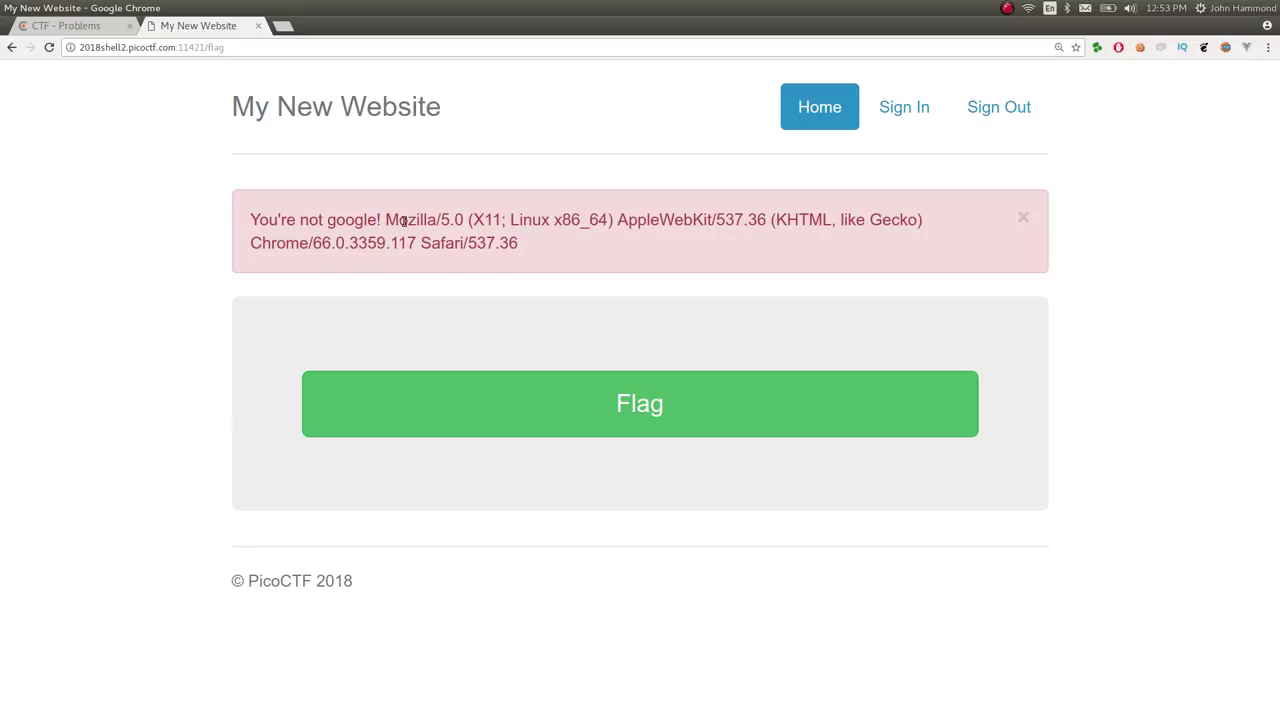
pyautogui.moveTo(540, 247); pyautogui.dragTo(386, 220)
pyautogui.click(526, 254)
# Search 'google user agent' in a new tab and open the Google crawlers article.
pyautogui.hotkey('ctrl', 't')
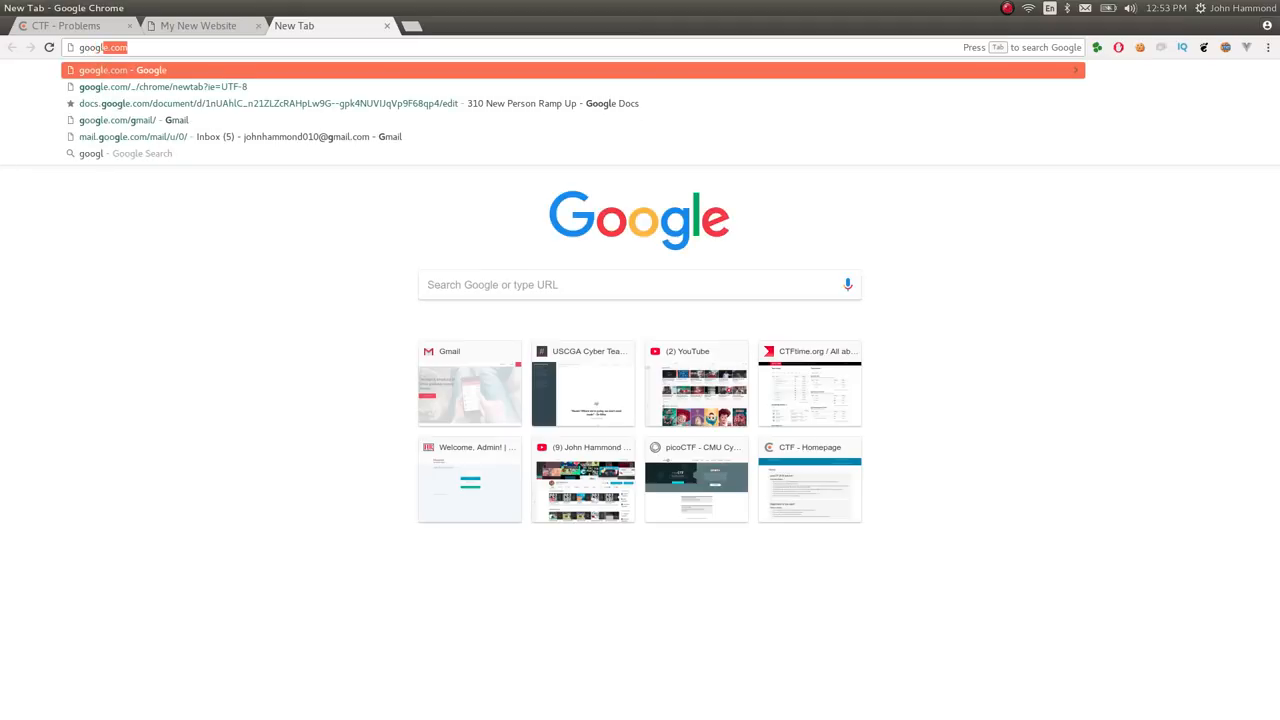
pyautogui.write('google a')
pyautogui.press('BackSpace')
pyautogui.write('user agene')
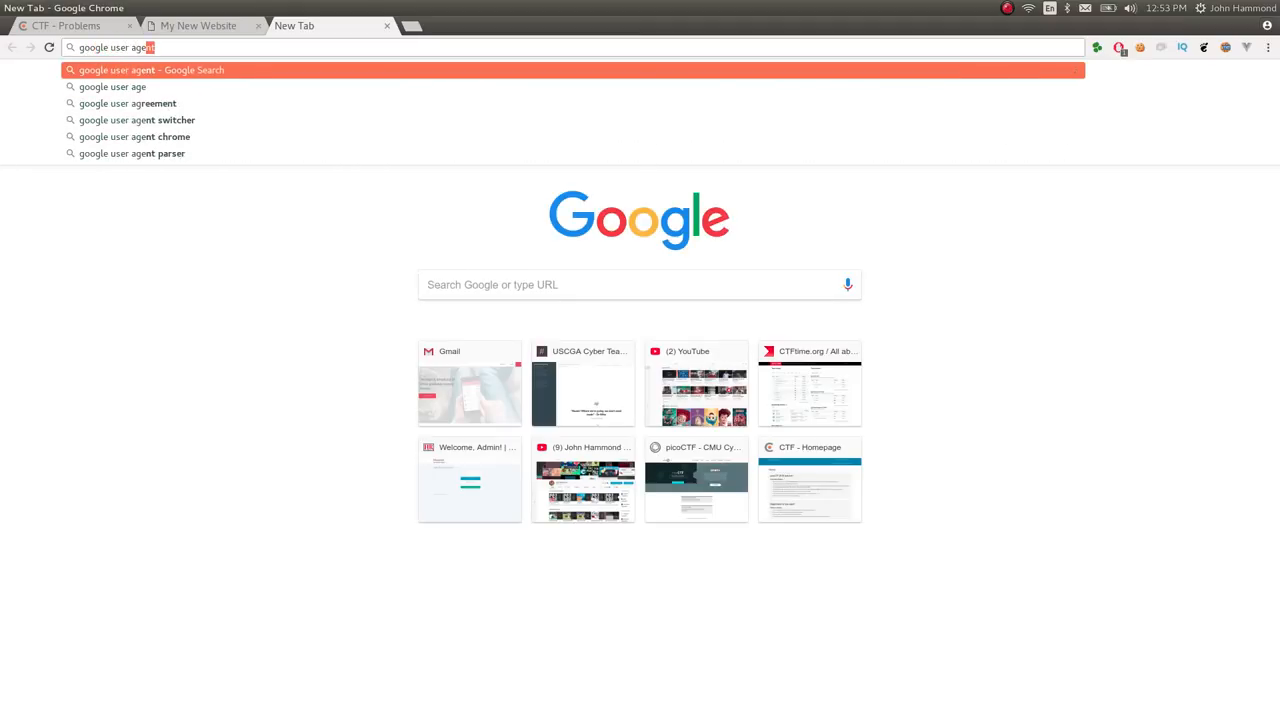
pyautogui.press('BackSpace')
pyautogui.write('t')
pyautogui.press('Return')
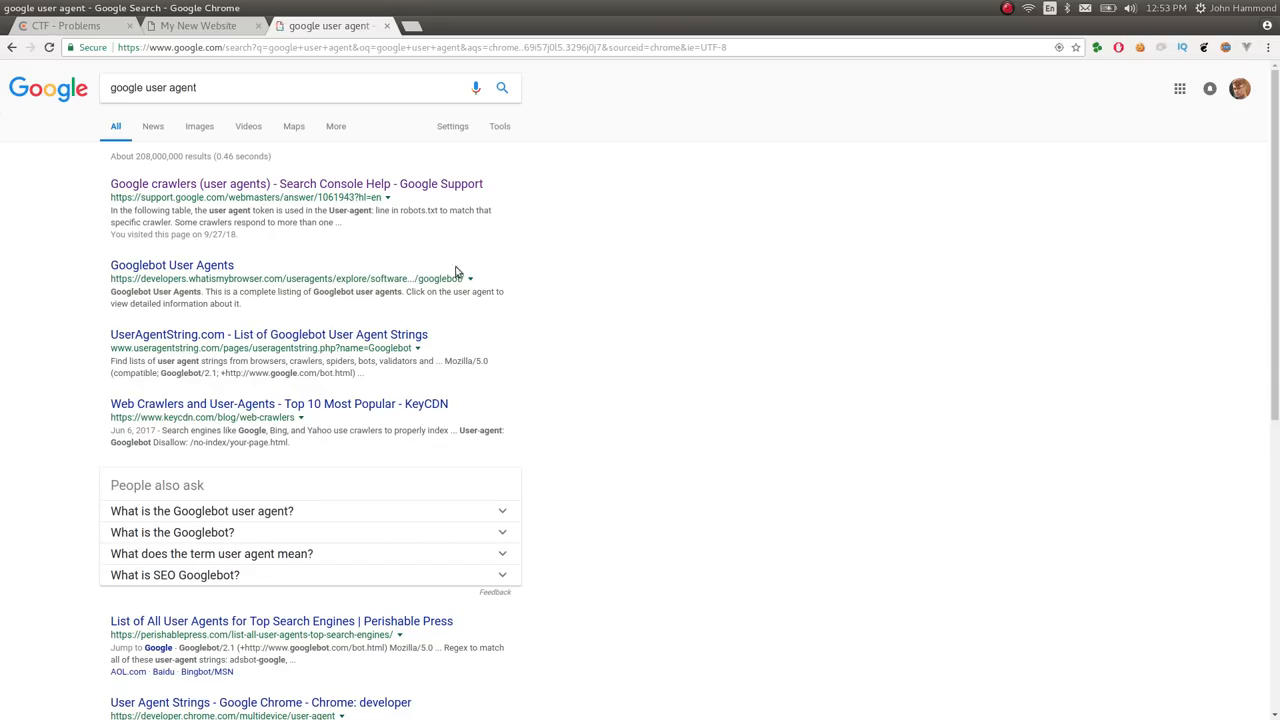
pyautogui.click(295, 188)
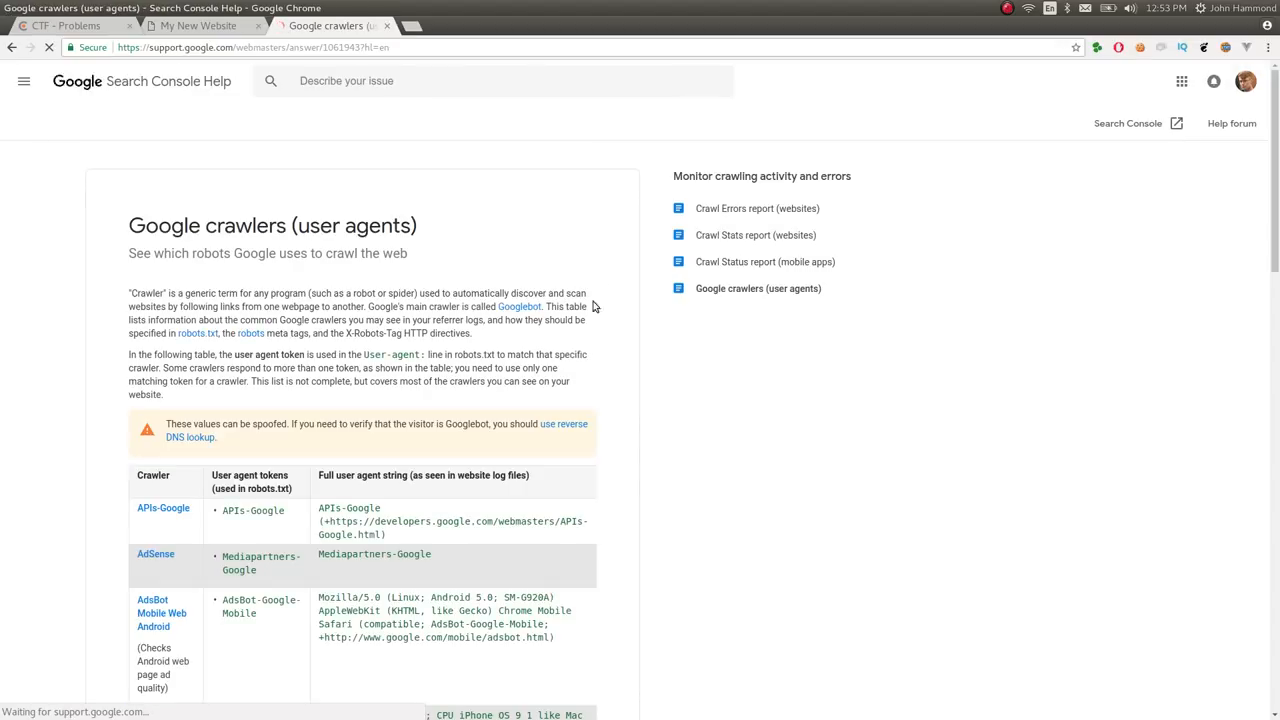
pyautogui.scroll(-1, 582, 362)
pyautogui.scroll(-5, 582, 362)
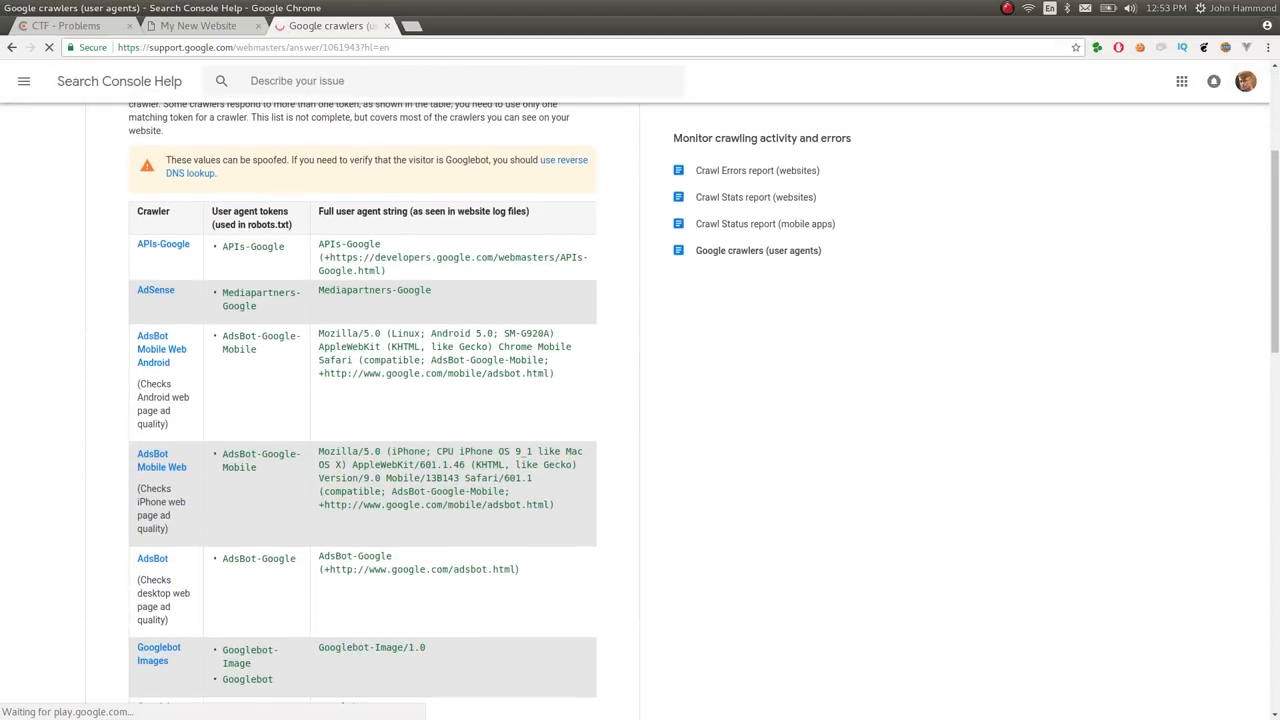
pyautogui.scroll(-2, 582, 362)
pyautogui.scroll(-2, 582, 362)
pyautogui.scroll(-1, 582, 362)
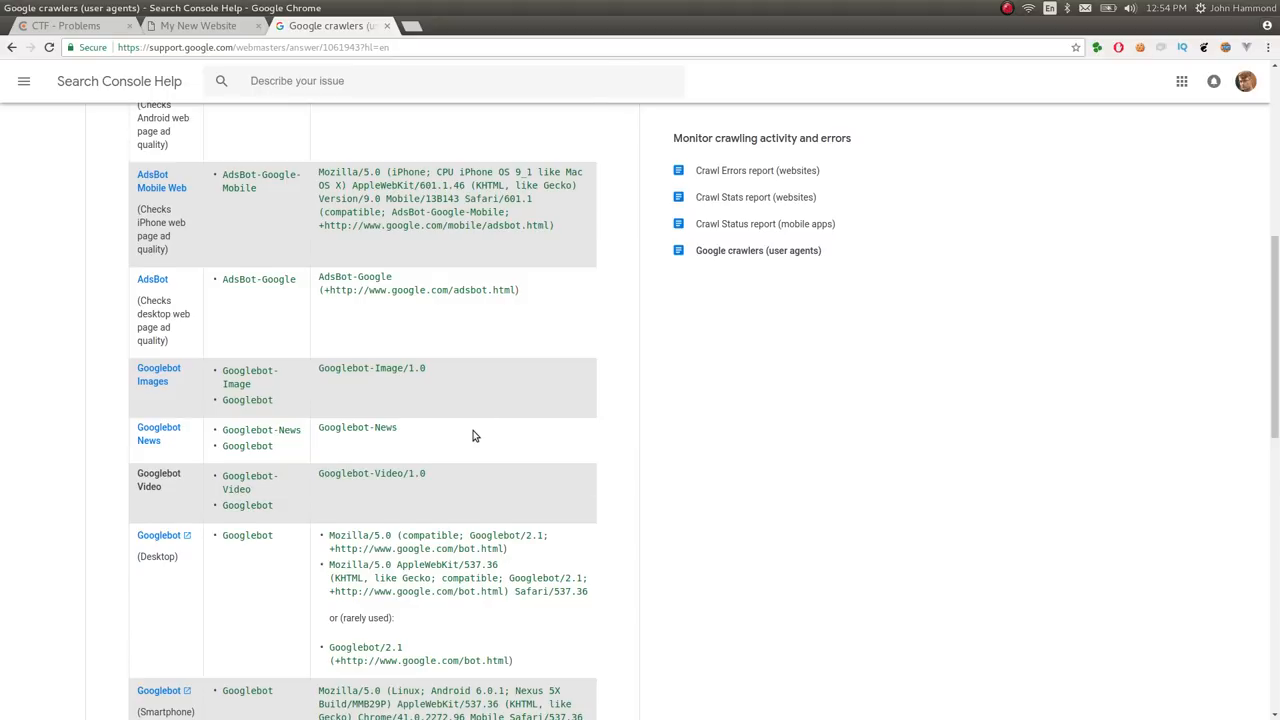
pyautogui.scroll(-2, 568, 371)
pyautogui.scroll(-3, 568, 371)
pyautogui.scroll(-1, 568, 371)
pyautogui.scroll(-1, 568, 371)
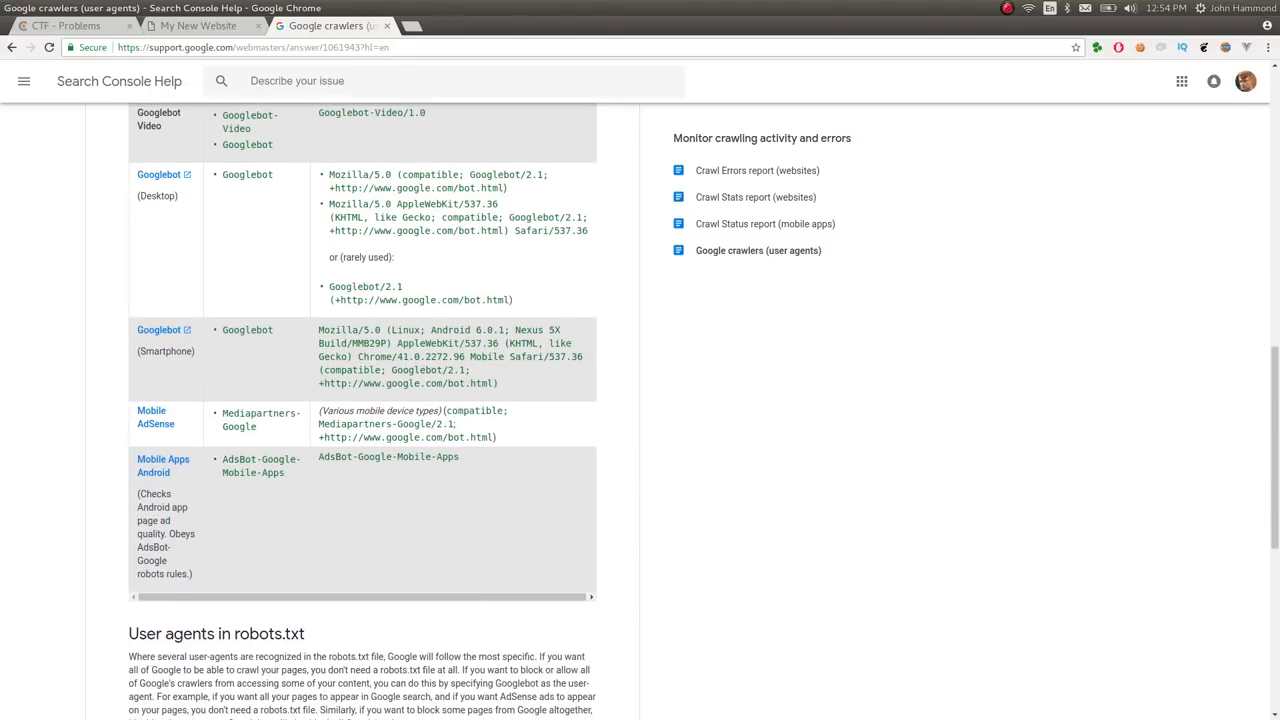
pyautogui.scroll(1, 568, 371)
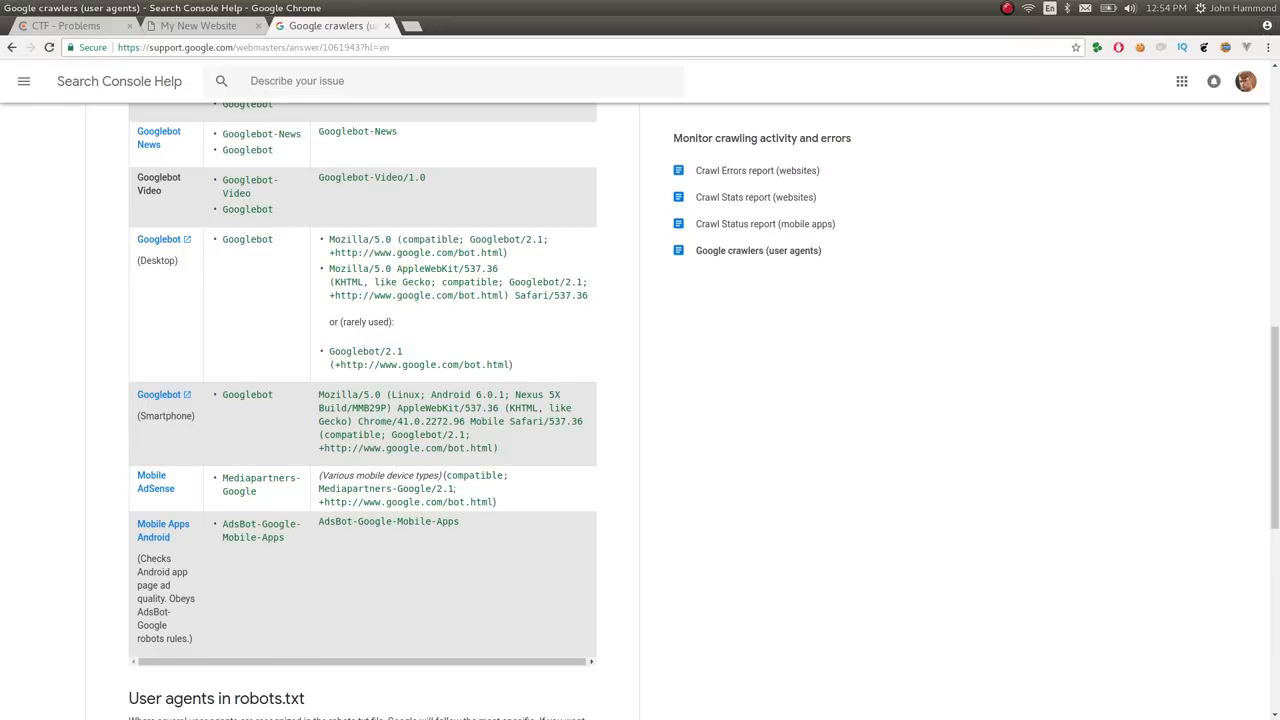
pyautogui.scroll(1, 568, 371)
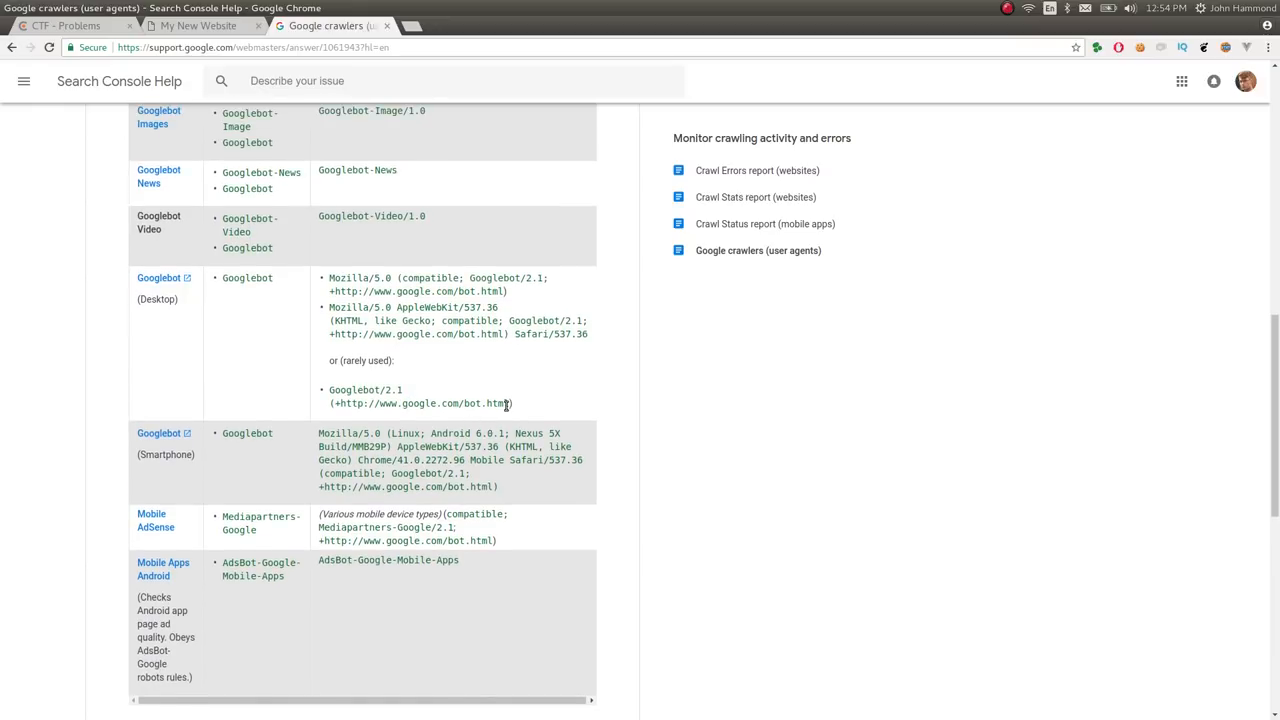
# Copy the Googlebot Smartphone user-agent string and return to the My New Website tab.
pyautogui.moveTo(499, 488); pyautogui.dragTo(314, 432)
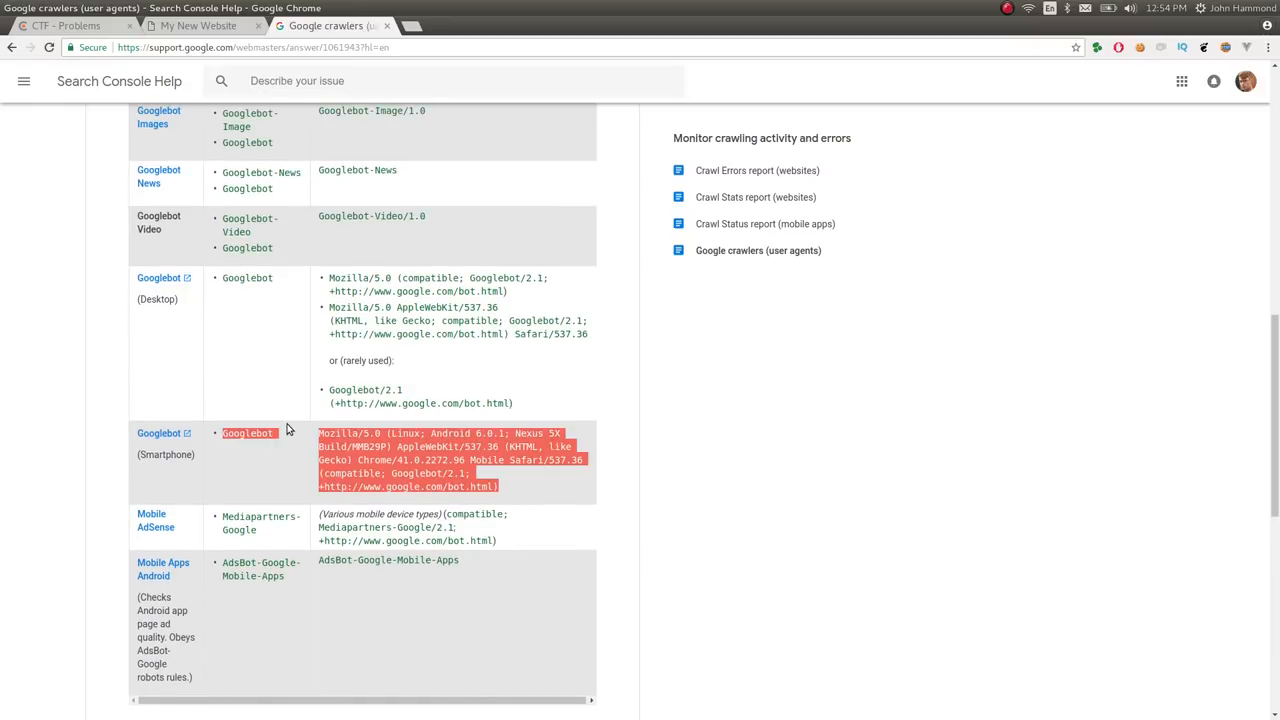
pyautogui.hotkey('ctrl', 'c')
pyautogui.click(452, 451)
pyautogui.hotkey('ctrl', 'shift', 'Tab')
# Fetch the /flag URL with curl in the terminal and note it reports the curl user agent.
pyautogui.hotkey('ctrl', 'l')
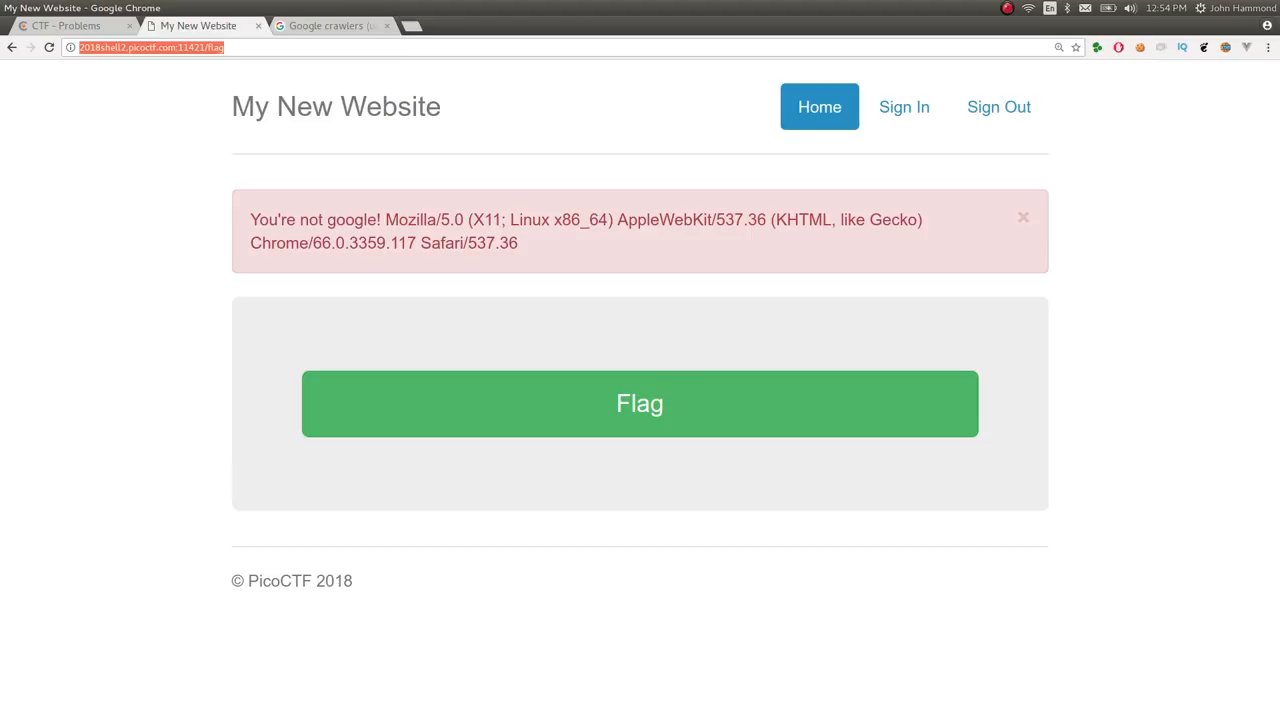
pyautogui.hotkey('alt', 'Tab')
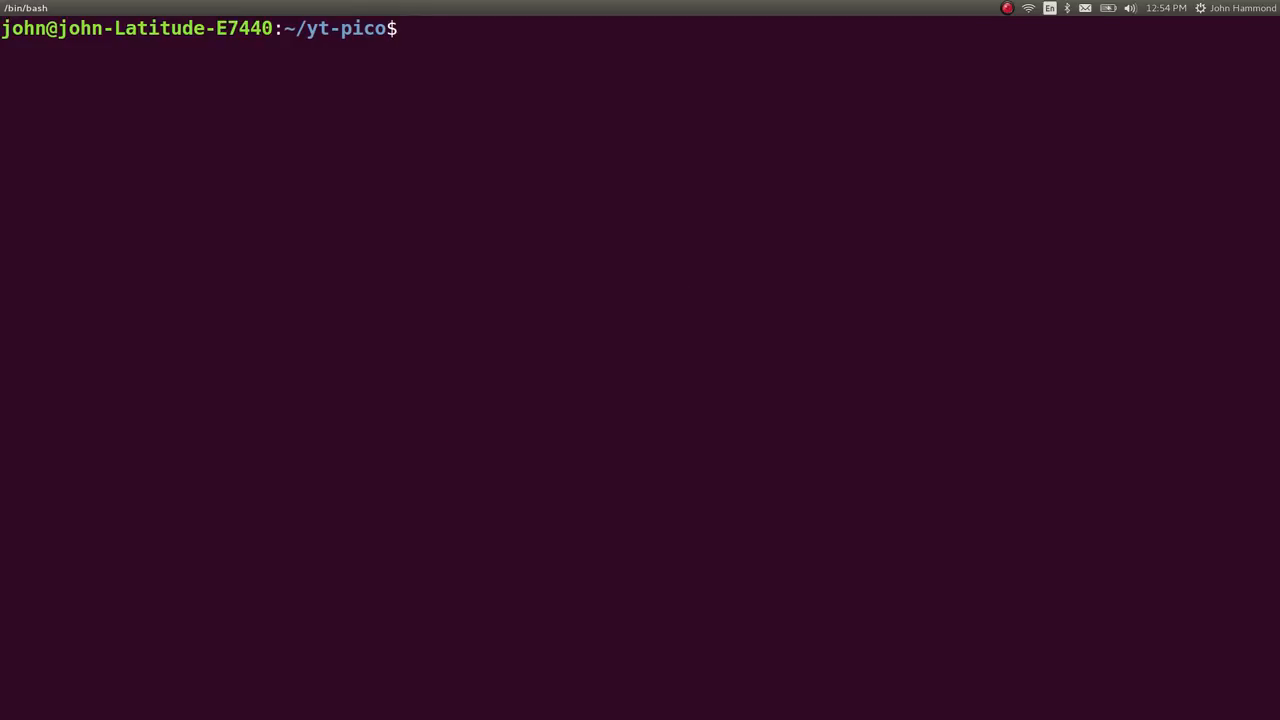
pyautogui.write('curl ""')
pyautogui.press('Left')
pyautogui.hotkey('ctrl', 'shift', 'v')
pyautogui.write('/flag')
pyautogui.press('Return')
pyautogui.scroll(5, 589, 394)
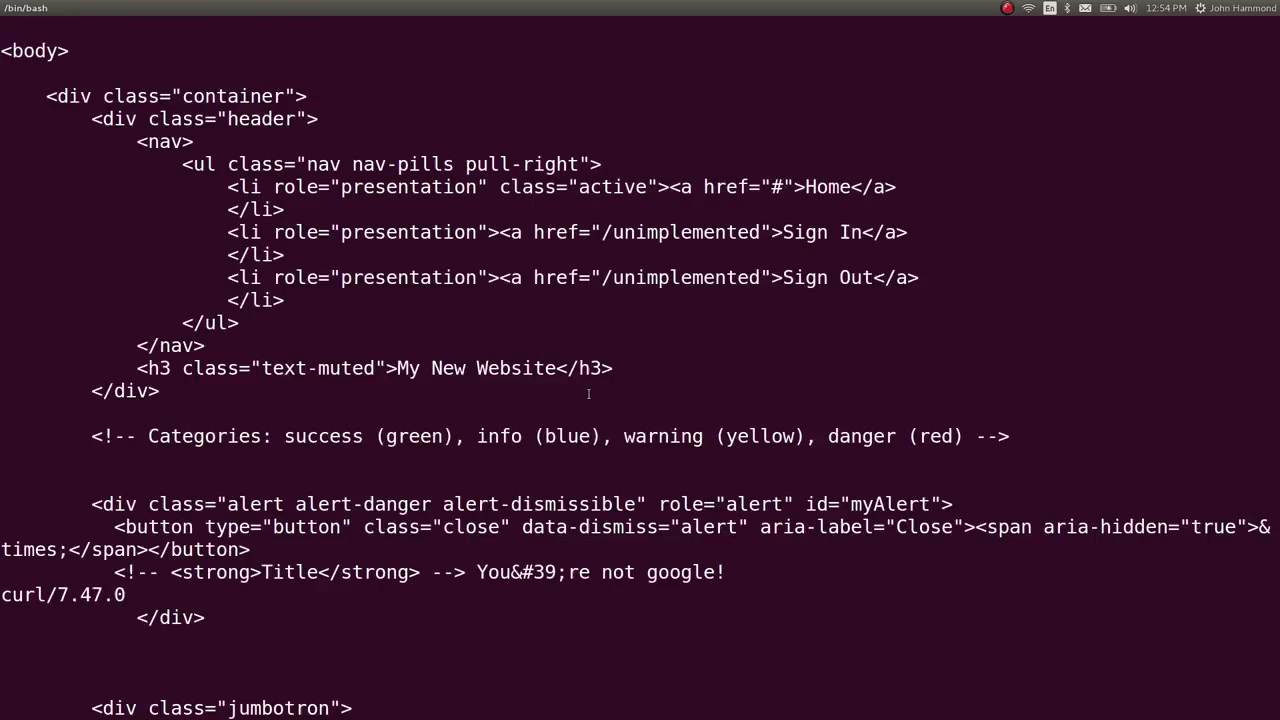
pyautogui.scroll(5, 568, 522)
pyautogui.scroll(2, 568, 522)
pyautogui.scroll(-10, 568, 522)
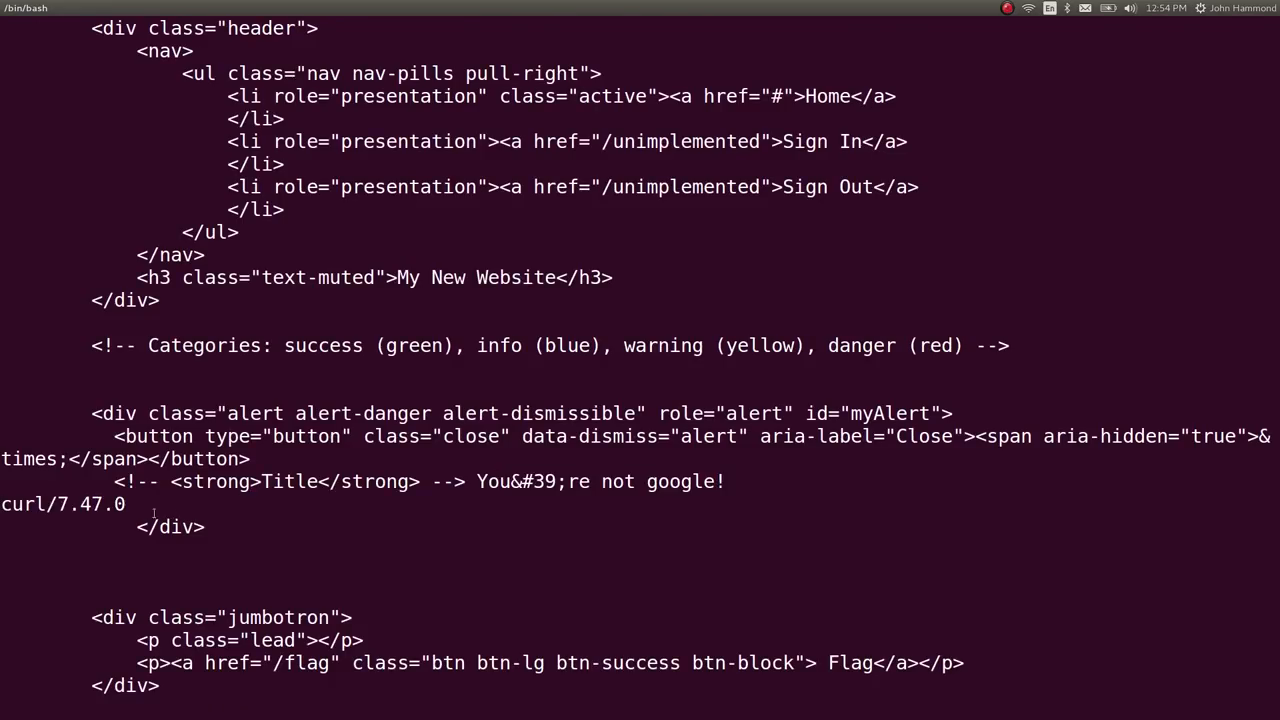
pyautogui.doubleClick(23, 503)
pyautogui.click(23, 503)
pyautogui.tripleClick(31, 497)
pyautogui.click(31, 497)
# Rerun curl with --user-agent set to the copied Googlebot Smartphone string.
pyautogui.press('Up')
pyautogui.hotkey('ctrl', 'Left')
pyautogui.write('--user-agent ""')
pyautogui.press('Left')
pyautogui.hotkey('alt', 'Tab')
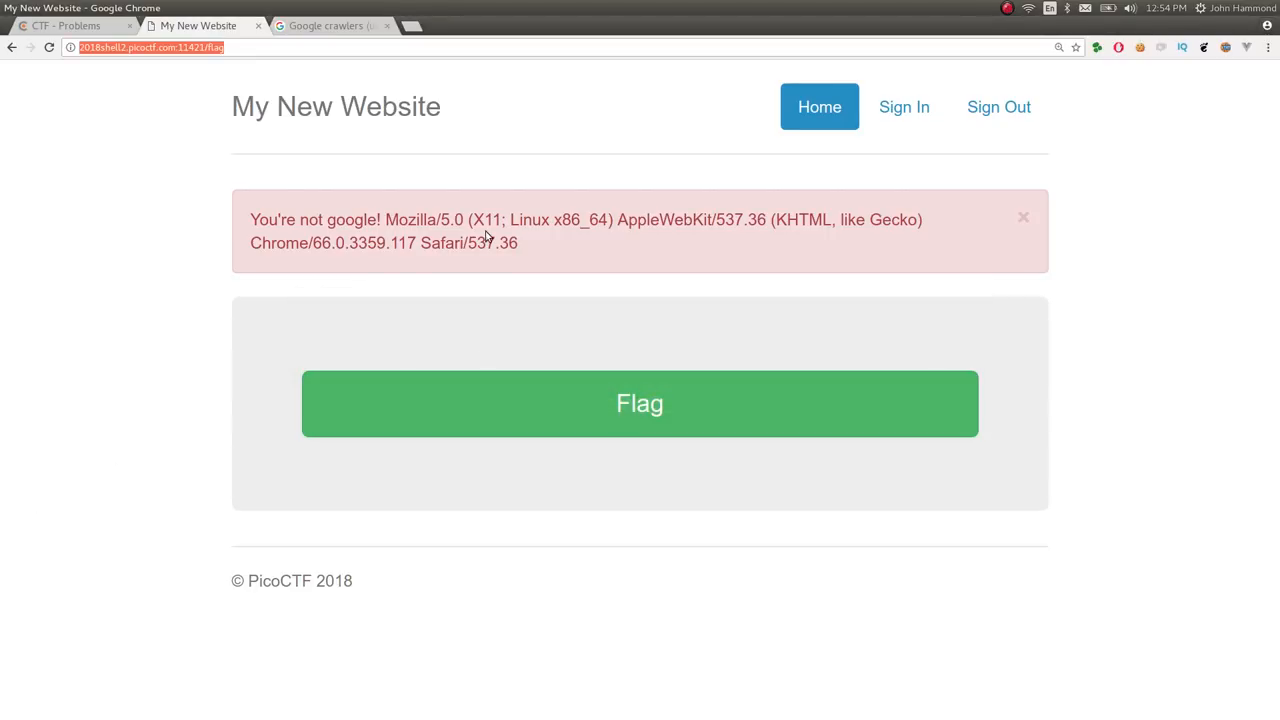
pyautogui.hotkey('ctrl', 'Tab')
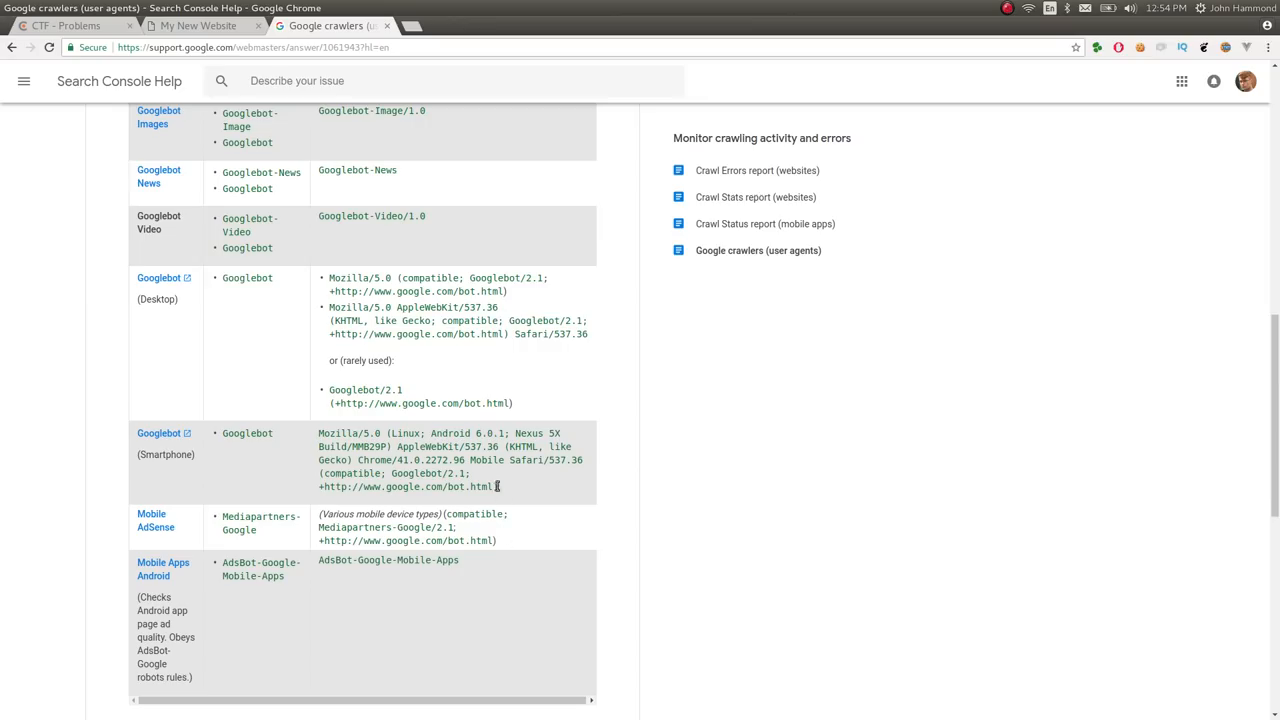
pyautogui.moveTo(497, 486); pyautogui.dragTo(313, 434)
pyautogui.hotkey('ctrl', 'c')
pyautogui.hotkey('alt', 'Tab')
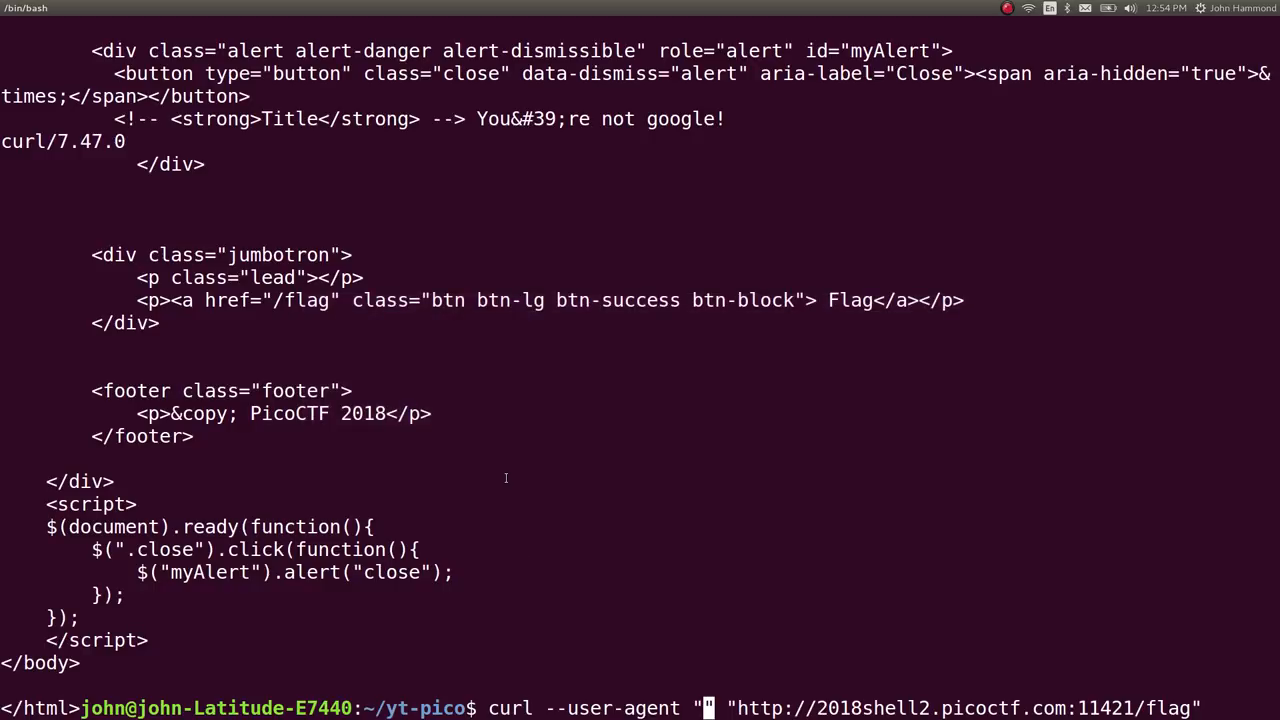
pyautogui.hotkey('ctrl', 'shift', 'v')
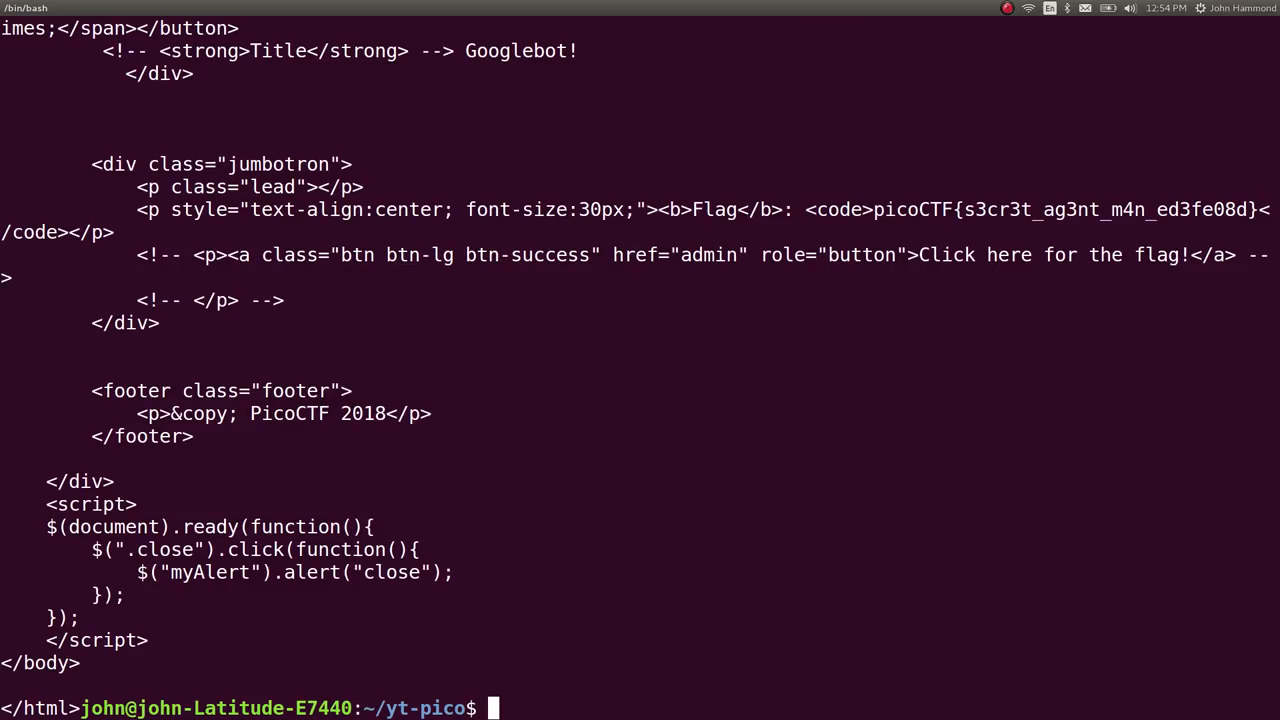
pyautogui.scroll(2, 1010, 394)
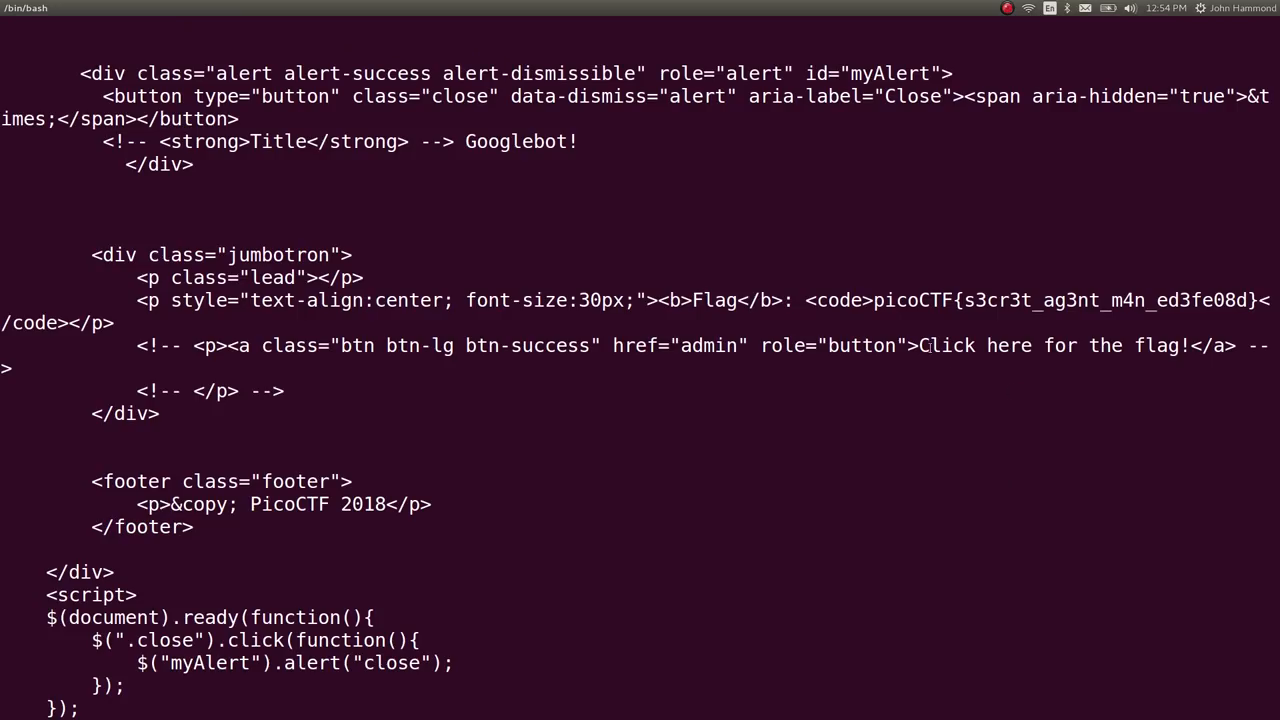
# Read the revealed flag picoCTF{s3cr3t_ag3nt_m4n_ed3fe08d} and review the user-agent option used.
pyautogui.moveTo(874, 300); pyautogui.dragTo(1258, 298)
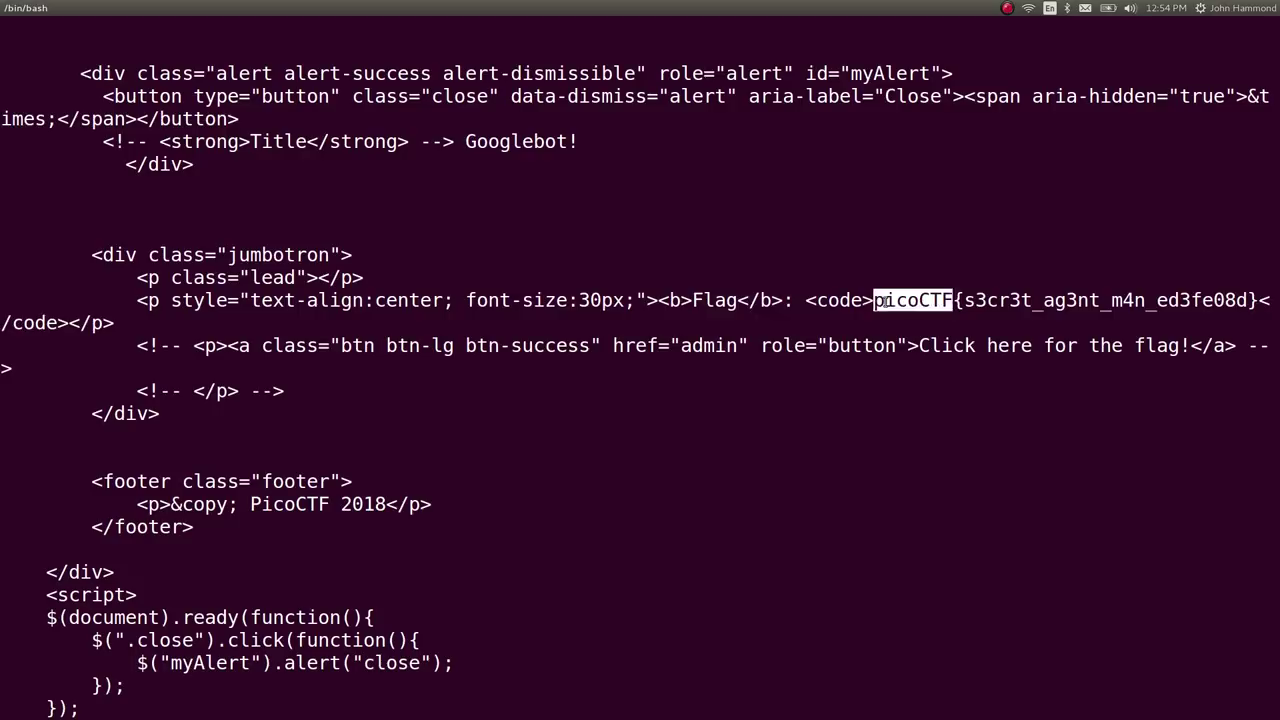
pyautogui.click(1195, 298)
pyautogui.scroll(-3, 1010, 394)
pyautogui.press('Up')
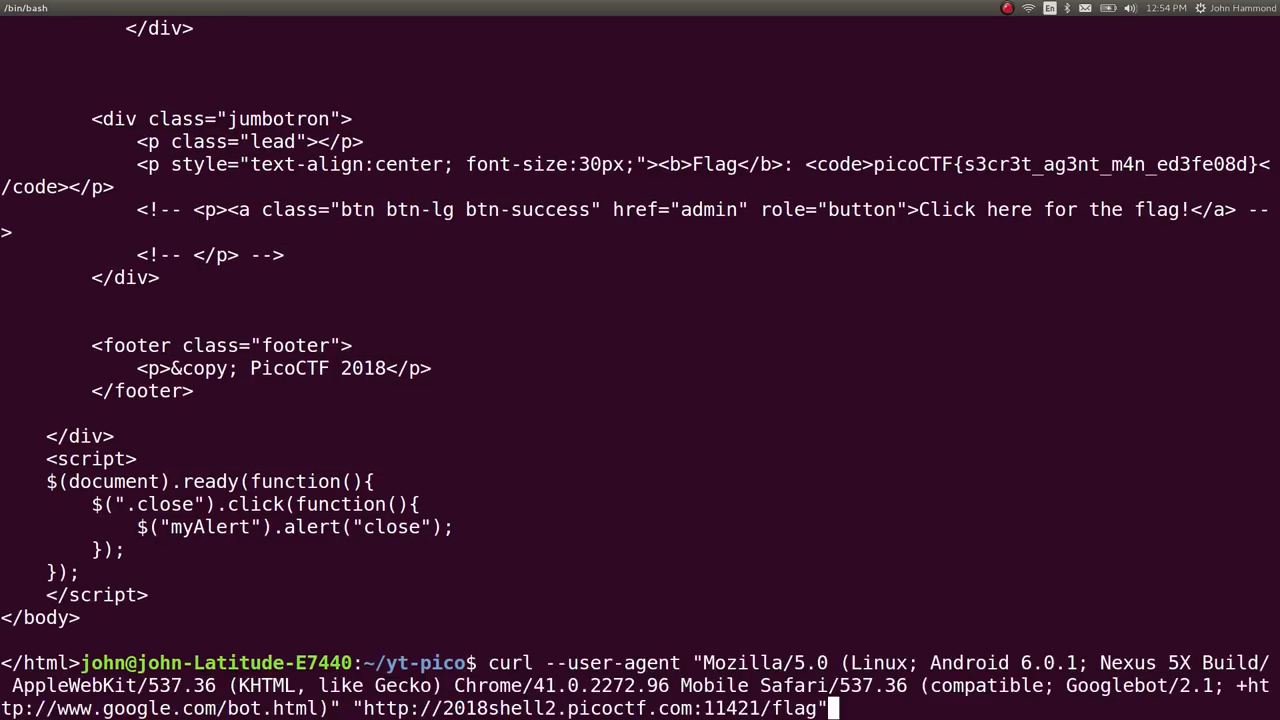
pyautogui.doubleClick(620, 662)
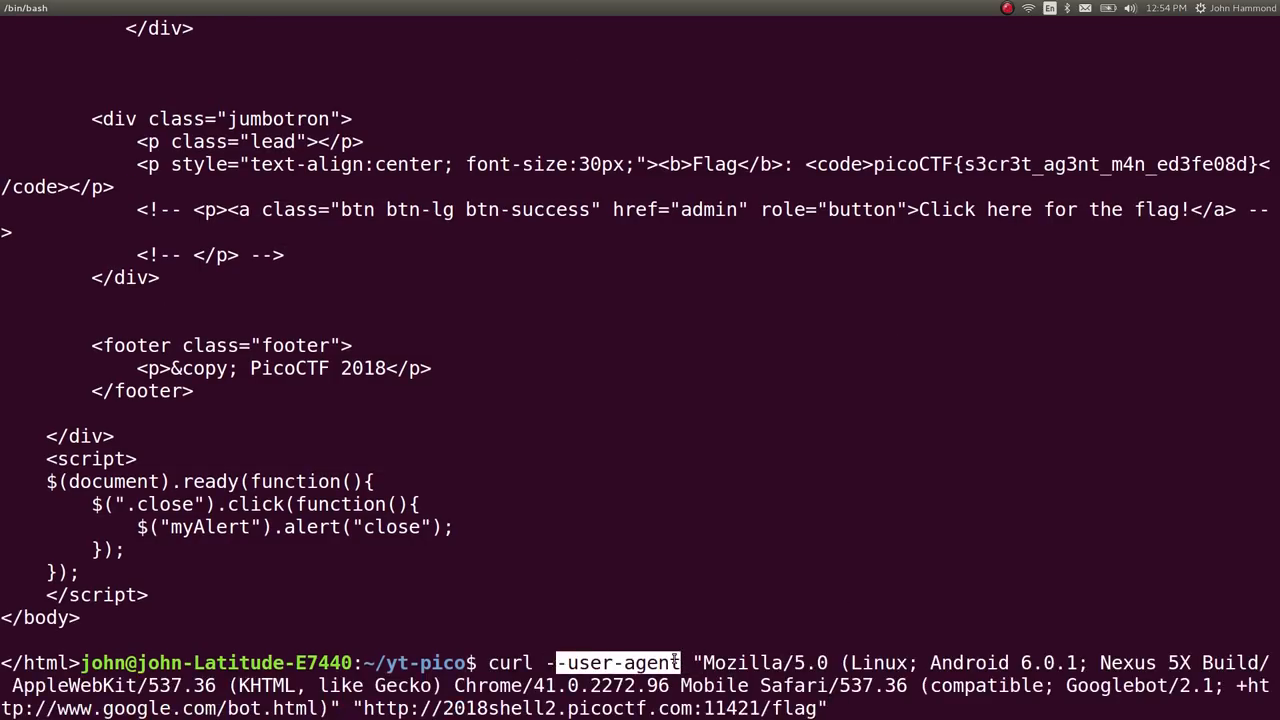
pyautogui.click(676, 662)
# Add a headers dict with 'User-Agent' set to the Googlebot Smartphone string in get_flag.py.
pyautogui.hotkey('alt', 'Tab')
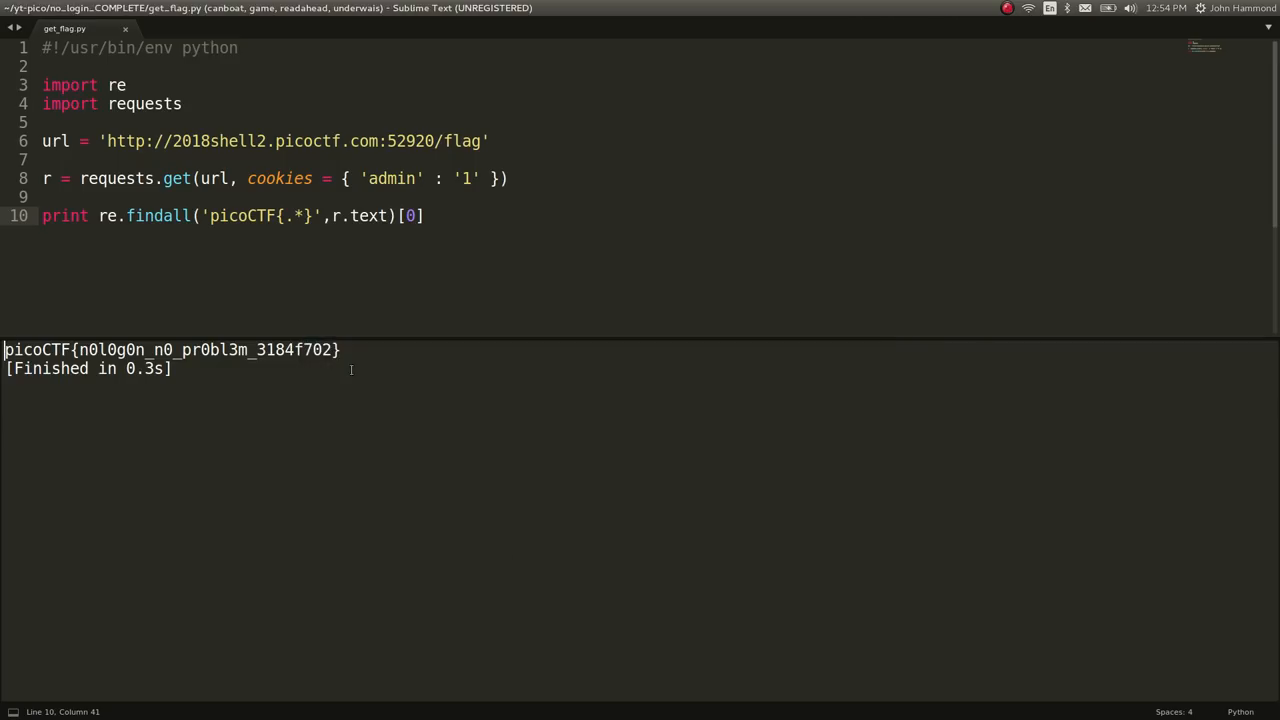
pyautogui.press('Up')
pyautogui.press('Up')
pyautogui.hotkey('ctrl', 'shift', 'Return')
pyautogui.hotkey('ctrl', 'shift', 'Return')
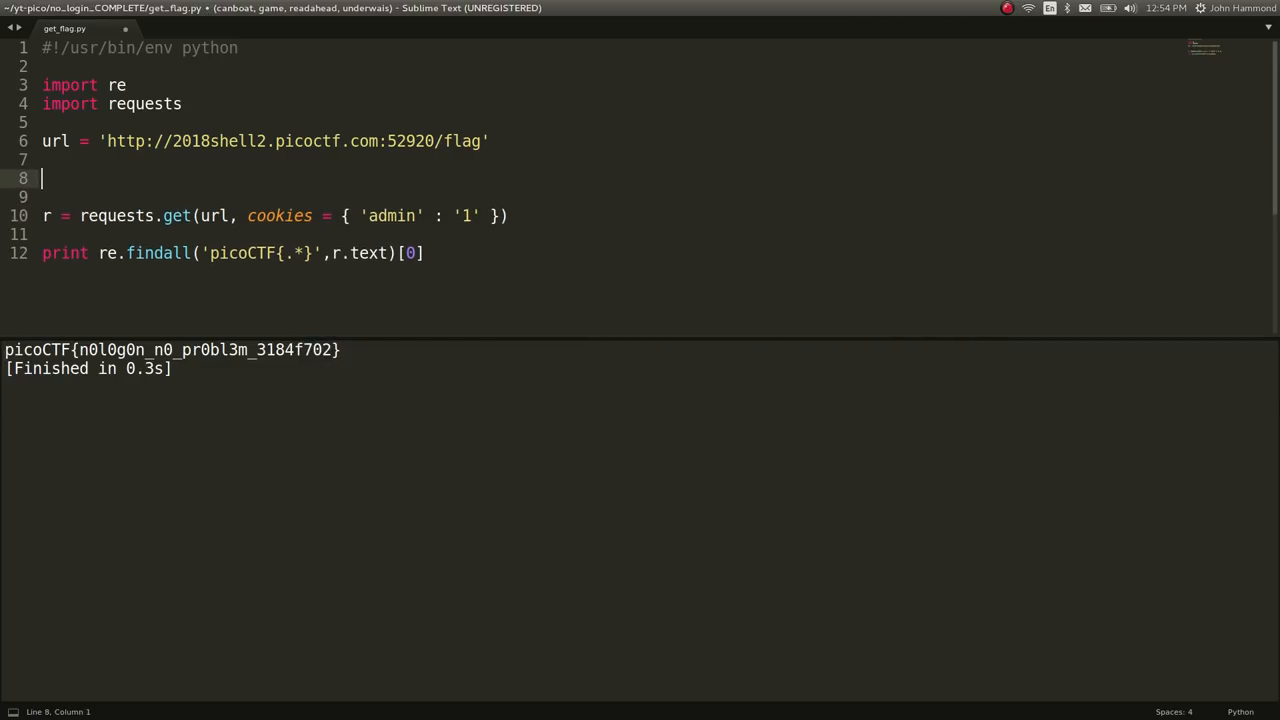
pyautogui.press('Down')
pyautogui.press('Down')
pyautogui.press('Up')
pyautogui.press('Up')
pyautogui.write('headers ')
pyautogui.write('= {}')
pyautogui.press('Return')
pyautogui.press('Return')
pyautogui.press('Up')
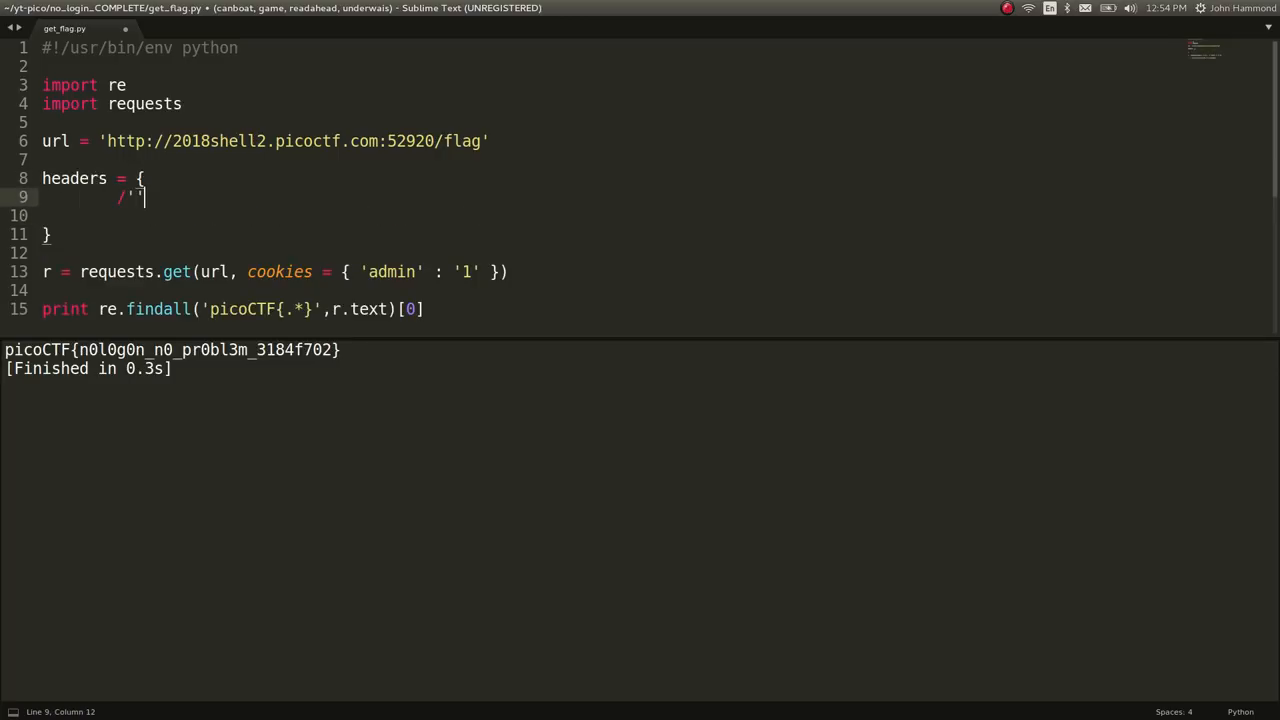
pyautogui.write('User-')
pyautogui.write('Agent')
pyautogui.hotkey('ctrl', 'v')
pyautogui.press('Home')
pyautogui.press('End')
# Pass headers=headers to the requests.get call and select the finished request line.
pyautogui.press('Down')
pyautogui.press('Down')
pyautogui.press('Down')
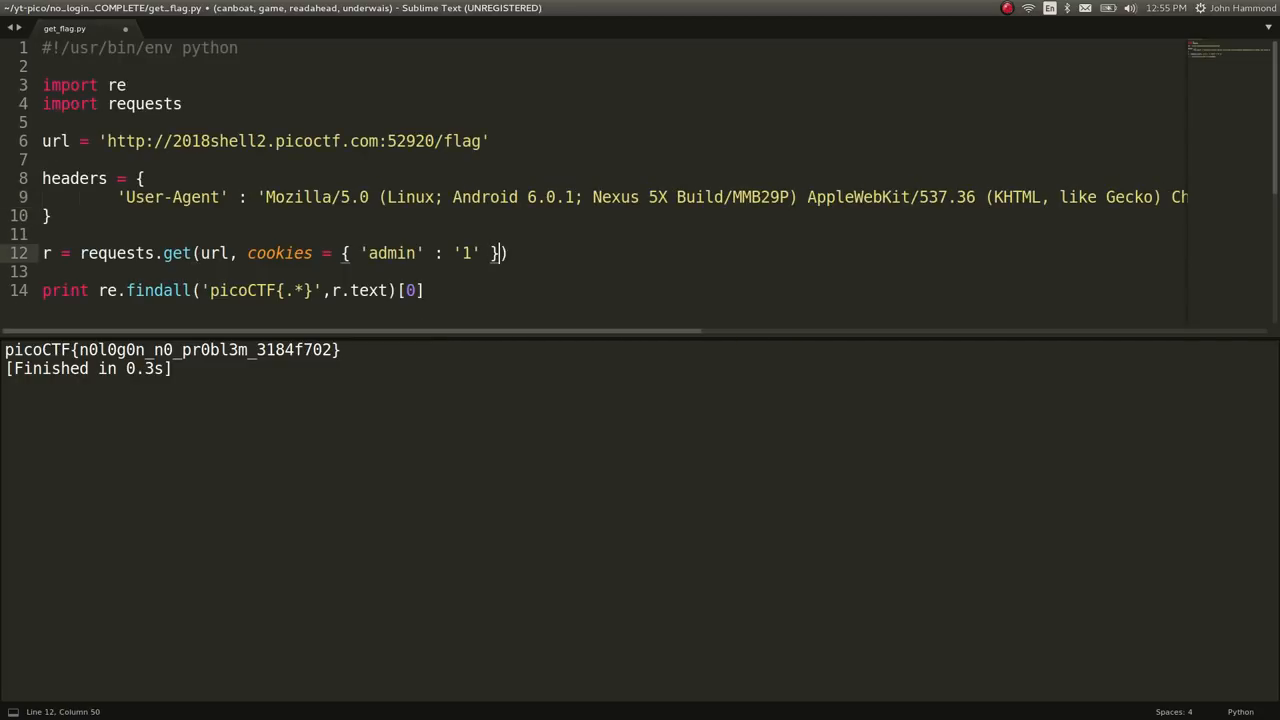
pyautogui.write(', headers = headef')
pyautogui.press('BackSpace')
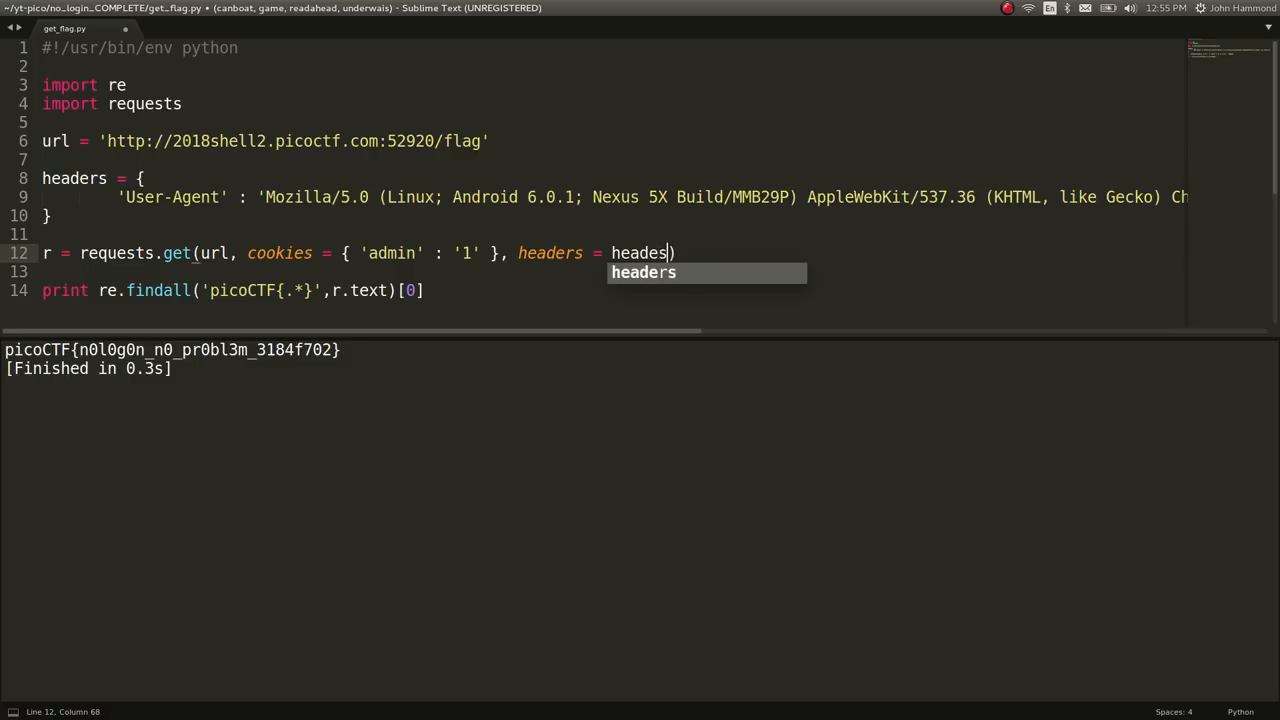
pyautogui.press('BackSpace')
pyautogui.write('rs')
pyautogui.press('Escape')
pyautogui.press('End')
pyautogui.hotkey('shift', 'Home')
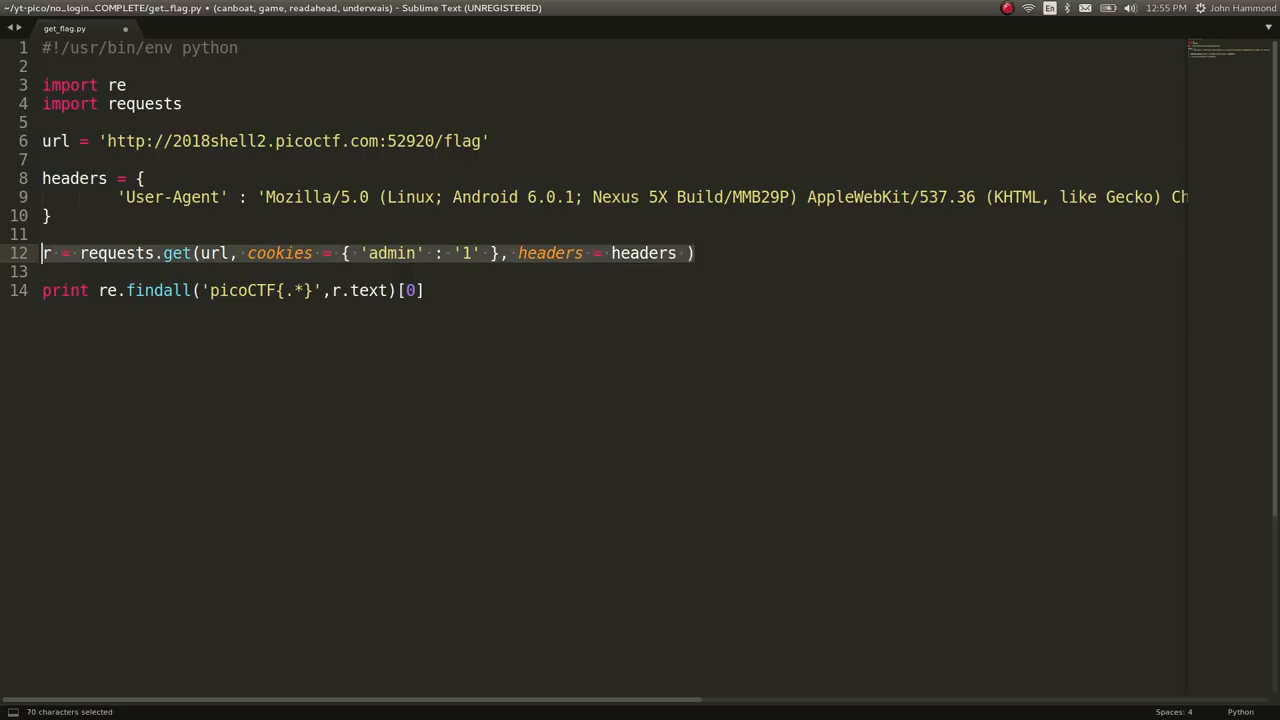
# Append | grep -oE "picoCTF{.*}" --color=none to the Googlebot curl command and run it.
pyautogui.hotkey('alt', 'Tab')
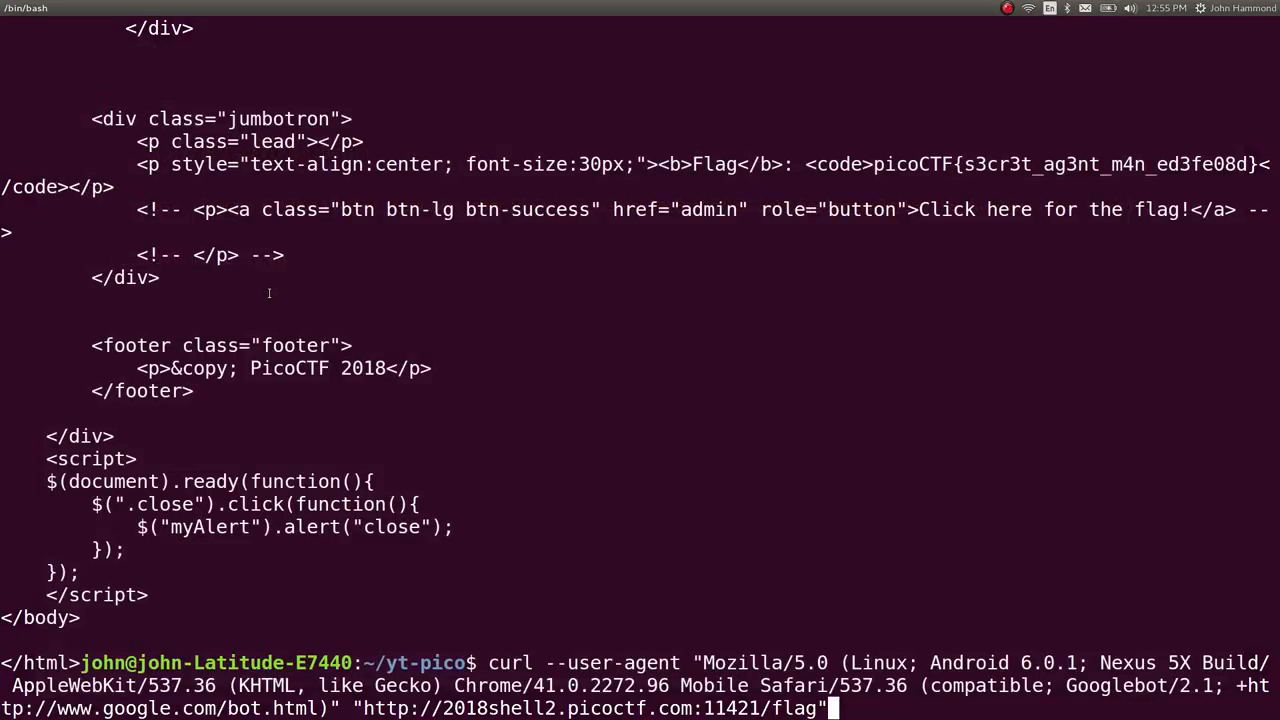
pyautogui.write('|grep -oE "picoCTF{.*}" --color=none')
pyautogui.press('Home')
pyautogui.hotkey('ctrl', 'Right')
pyautogui.write('-s')
pyautogui.press('Return')
pyautogui.hotkey('ctrl', 'c')
# Move the -s option to just after curl, rerun so only the flag prints, and select the command.
pyautogui.press('Up')
pyautogui.press('Home')
pyautogui.hotkey('ctrl', 'Right')
pyautogui.hotkey('ctrl', 'Right')
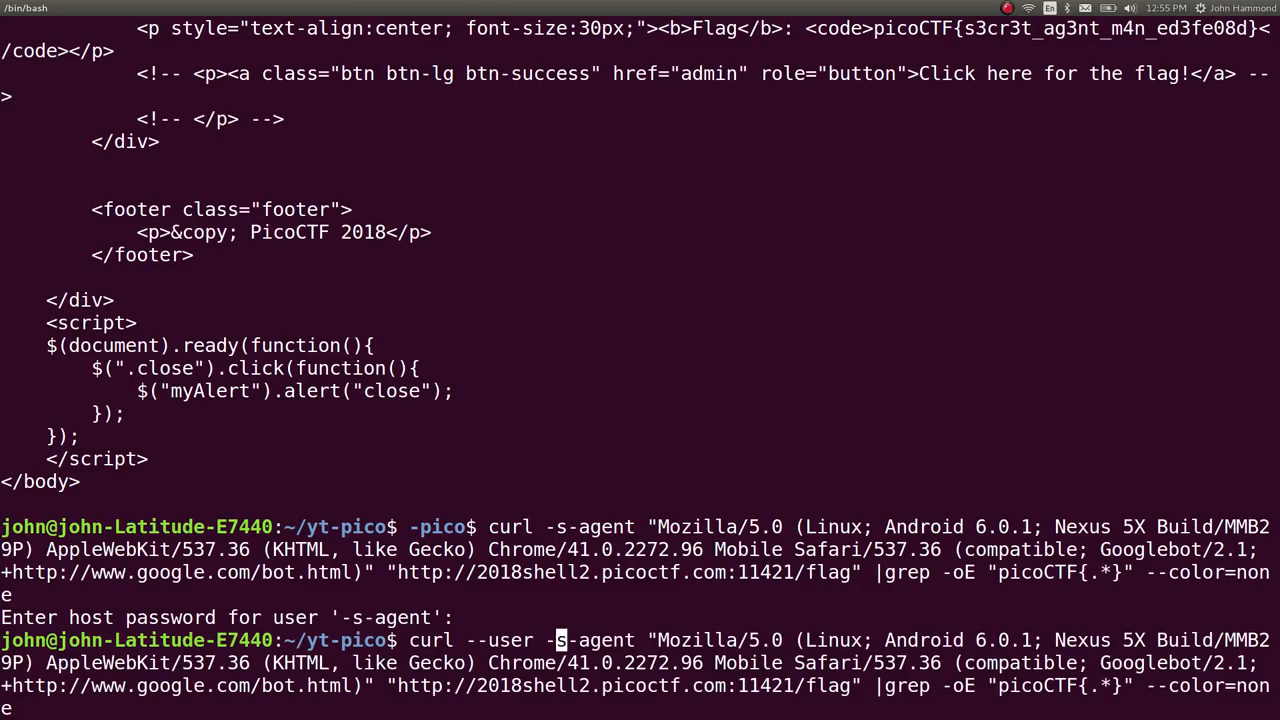
pyautogui.press('Right')
pyautogui.press('Right')
pyautogui.press('BackSpace')
pyautogui.press('BackSpace')
pyautogui.press('BackSpace')
pyautogui.hotkey('ctrl', 'Left')
pyautogui.press('Left')
pyautogui.press('Left')
pyautogui.write('-s')
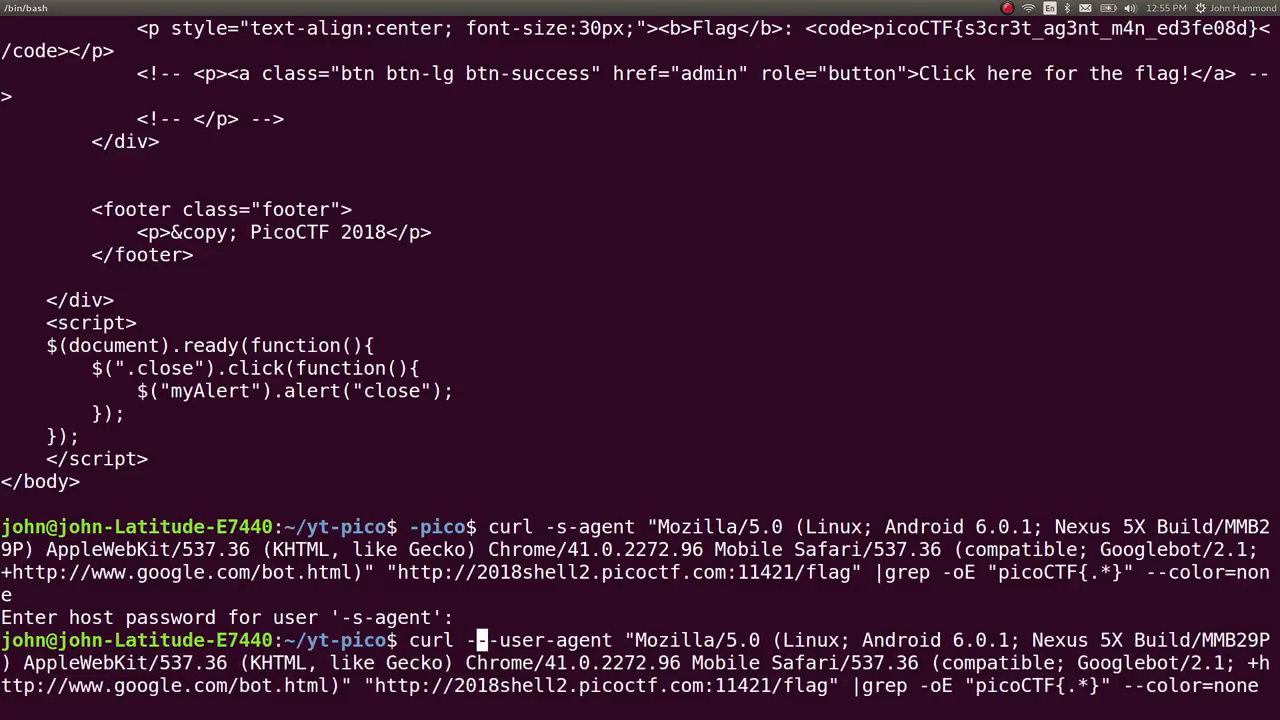
pyautogui.press('Return')
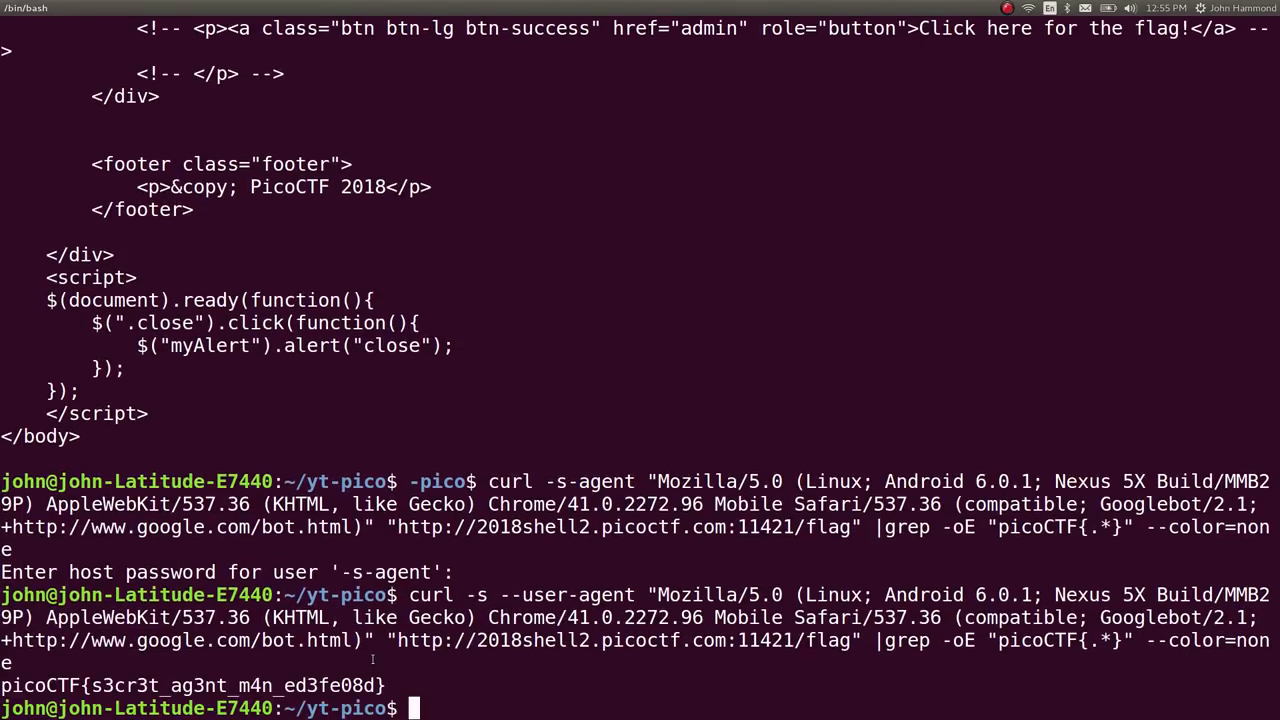
pyautogui.moveTo(409, 595); pyautogui.dragTo(14, 663)
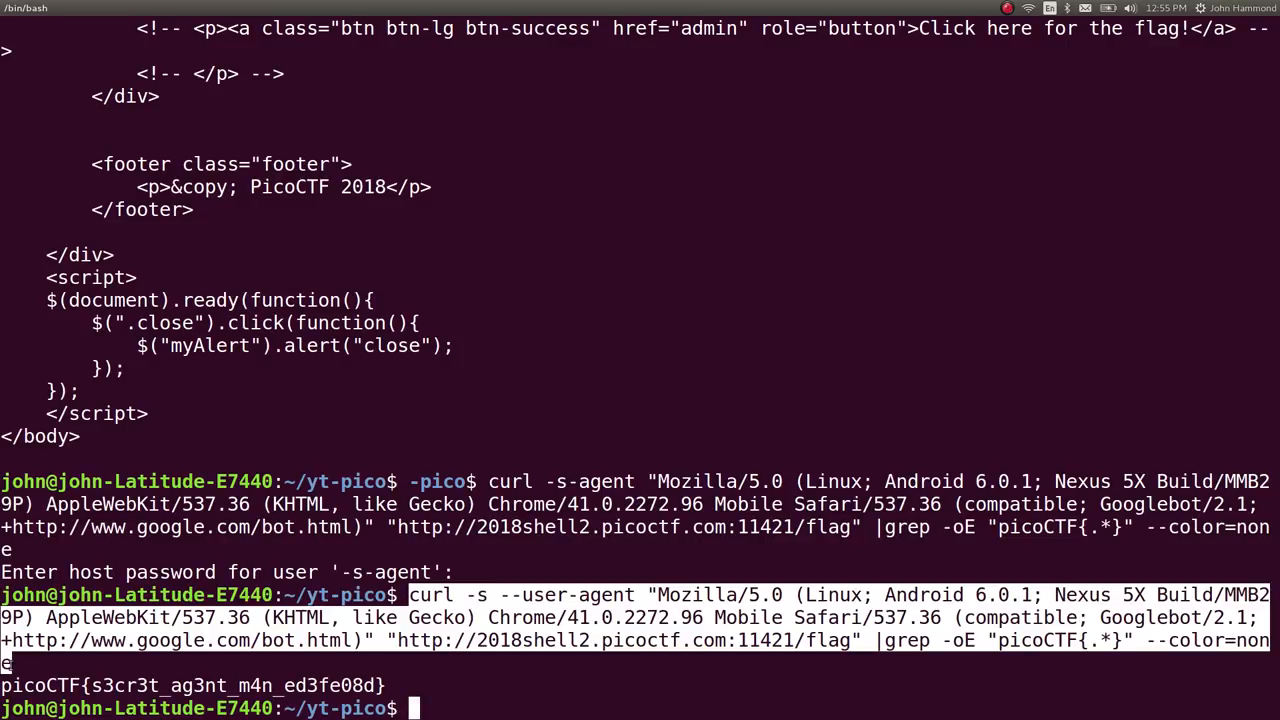
pyautogui.write('mkdir')
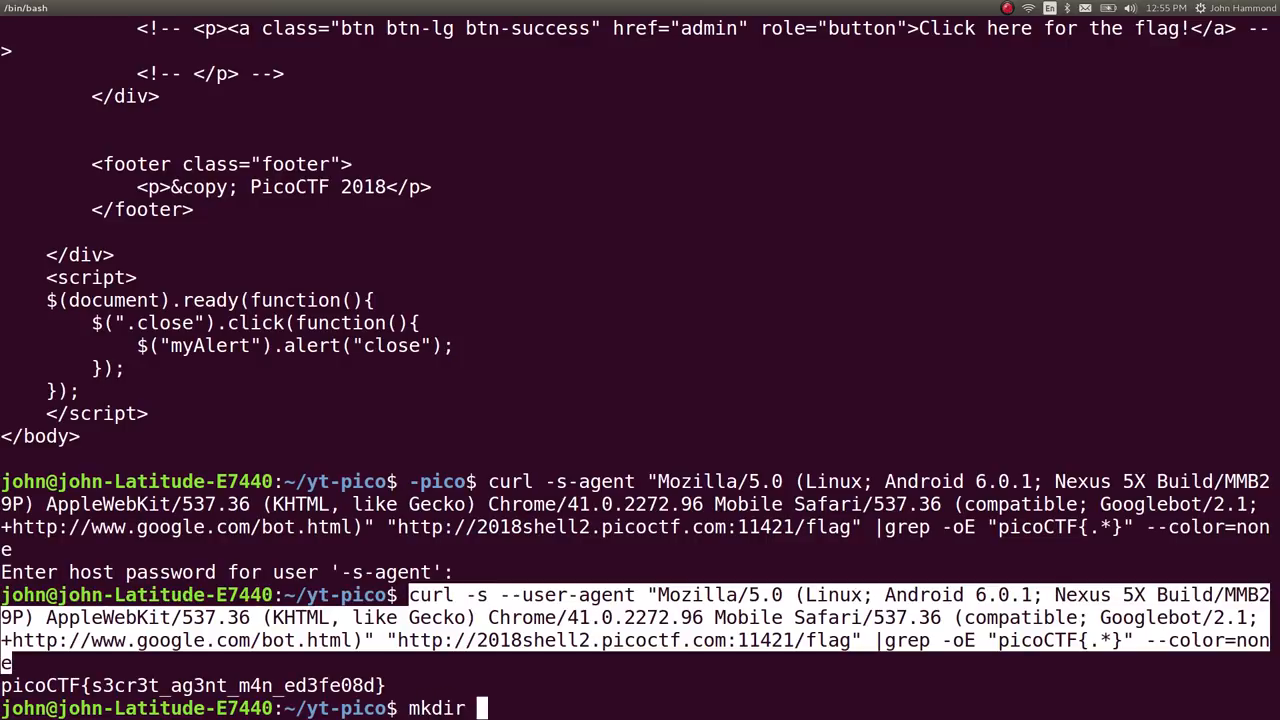
# After a glance at the Problems tab, create the secret_agent_COMPLETE folder and move into it.
pyautogui.hotkey('alt', 'Tab')
pyautogui.hotkey('ctrl', 'pageup')
pyautogui.hotkey('ctrl', 'pageup')
pyautogui.hotkey('alt', 'Tab')
pyautogui.write('secv')
pyautogui.press('BackSpace')
pyautogui.write('ret_agent_COMPLETEETE')
pyautogui.press('Return')
pyautogui.write('cd secret_agent_COMPLETE/')
pyautogui.press('Return')
pyautogui.write('lsls')
pyautogui.press('Return')
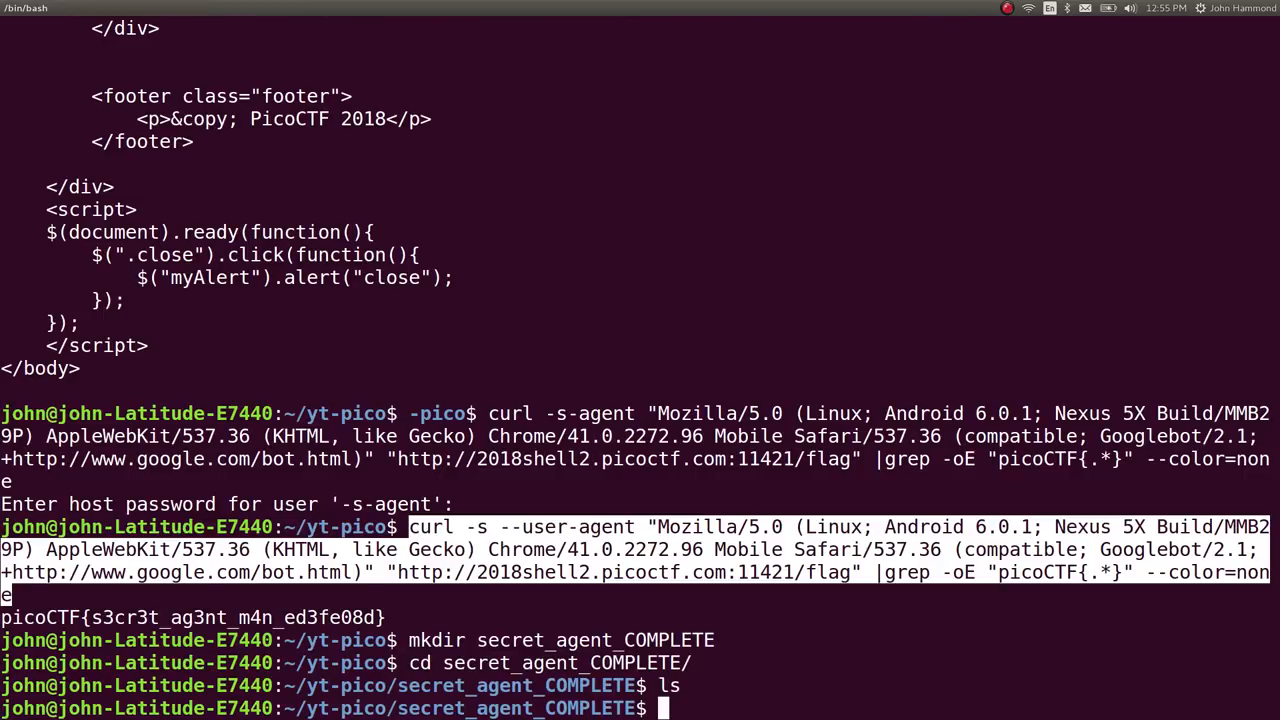
pyautogui.write('ano get_flag.sh')
# Write get_flag.sh in nano with a shebang and the pasted curl command, then save it.
pyautogui.press('Return')
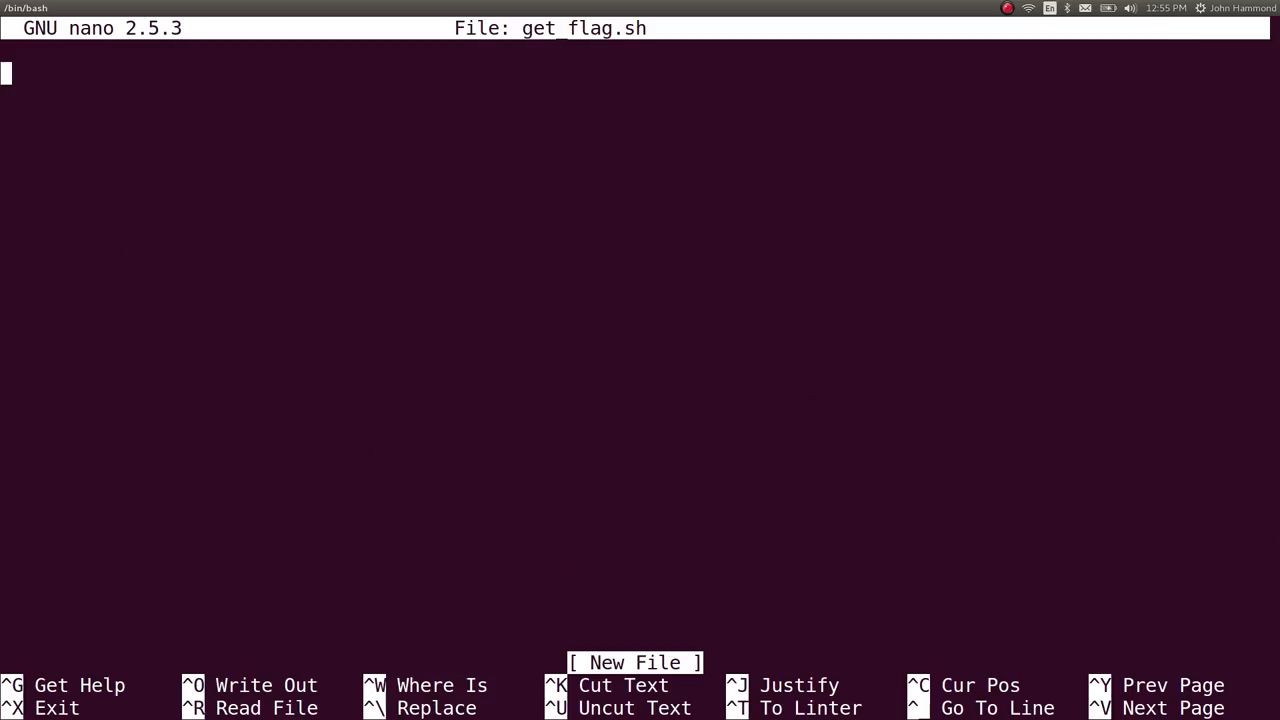
pyautogui.write('#!/bin/bash')
pyautogui.press('Return')
pyautogui.press('Return')
pyautogui.hotkey('ctrl', 'shift', 'v')
pyautogui.hotkey('ctrl', 'o')
pyautogui.press('Return')
pyautogui.hotkey('ctrl', 'x')
pyautogui.write('cho')
# Make get_flag.sh executable, run it, and redirect its output into flag.txt.
pyautogui.press('BackSpace')
pyautogui.write('mopd')
pyautogui.press('BackSpace')
pyautogui.press('BackSpace')
pyautogui.write('d +x g')
pyautogui.press('Tab')
pyautogui.press('Return')
pyautogui.write('./get')
pyautogui.press('Tab')
pyautogui.press('Return')
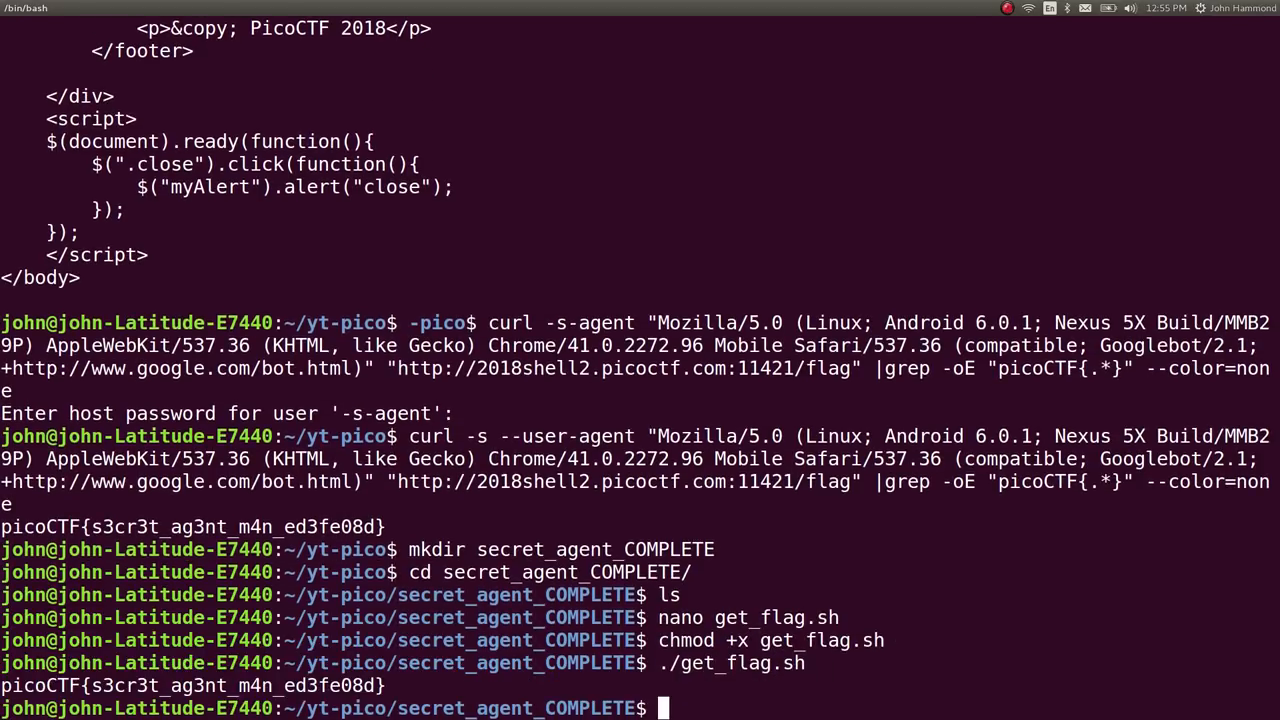
pyautogui.press('Up')
pyautogui.write('> flag.txt')
pyautogui.press('Return')
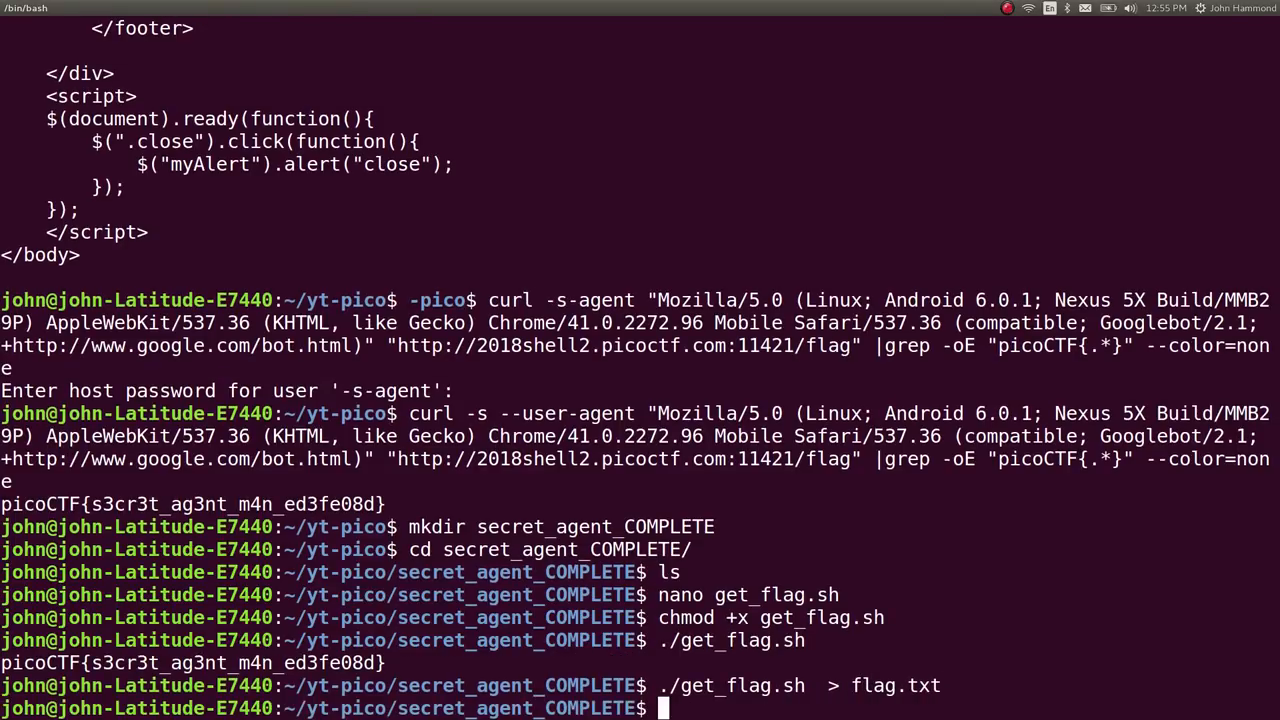
pyautogui.write('cd ..')
# Re-enter secret_agent_COMPLETE, list its files and print the saved flag from flag.txt.
pyautogui.press('Return')
pyautogui.hotkey('ctrl', 'l')
pyautogui.hotkey('alt', 'Tab')
pyautogui.hotkey('alt', 'Tab')
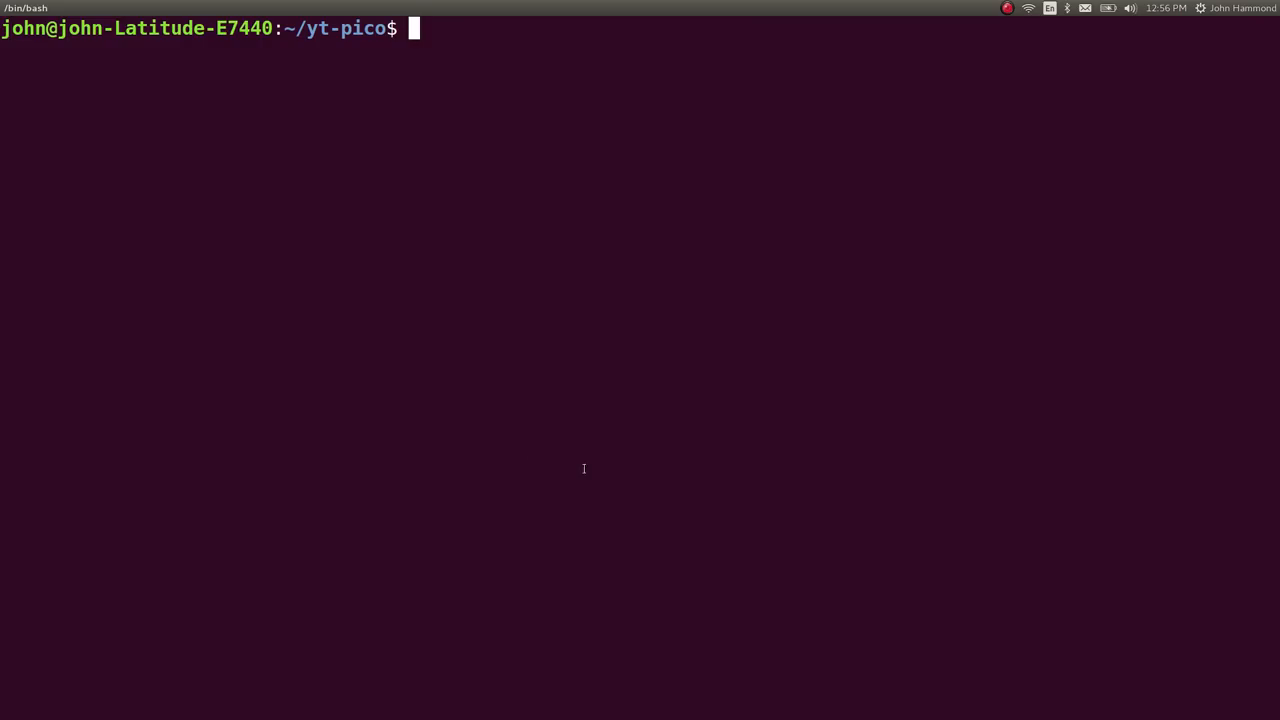
pyautogui.hotkey('alt', 'Tab')
pyautogui.write('cd ..')
pyautogui.press('BackSpace')
pyautogui.press('BackSpace')
pyautogui.write('sec')
pyautogui.press('Tab')
pyautogui.press('Return')
pyautogui.write('ls')
pyautogui.press('Return')
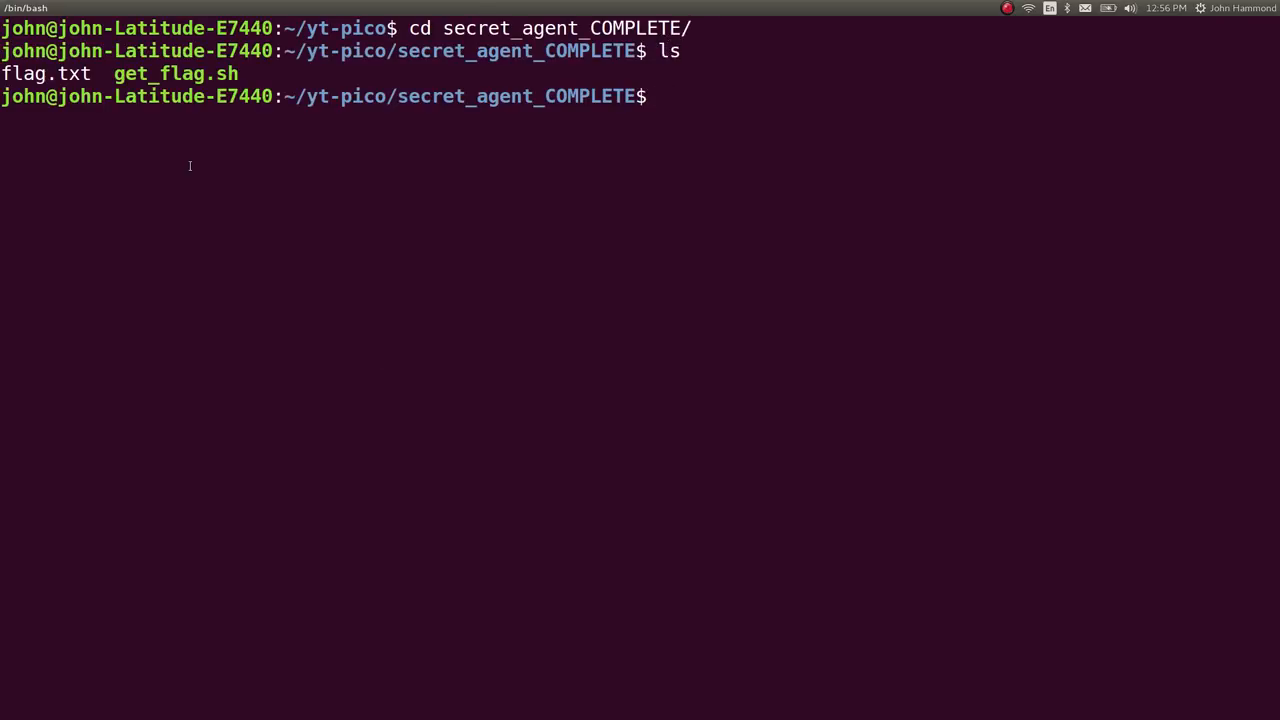
pyautogui.write('cat f')
pyautogui.press('Tab')
pyautogui.press('Return')
# Copy the flag to the clipboard with xclip and focus the Secret Agent flag field in Chrome.
pyautogui.press('Up')
pyautogui.write('|xclip')
pyautogui.press('Return')
pyautogui.hotkey('alt', 'Tab')
pyautogui.click(188, 364)
# Paste the copied flag into the Secret Agent submission field.
pyautogui.hotkey('ctrl', 'v')
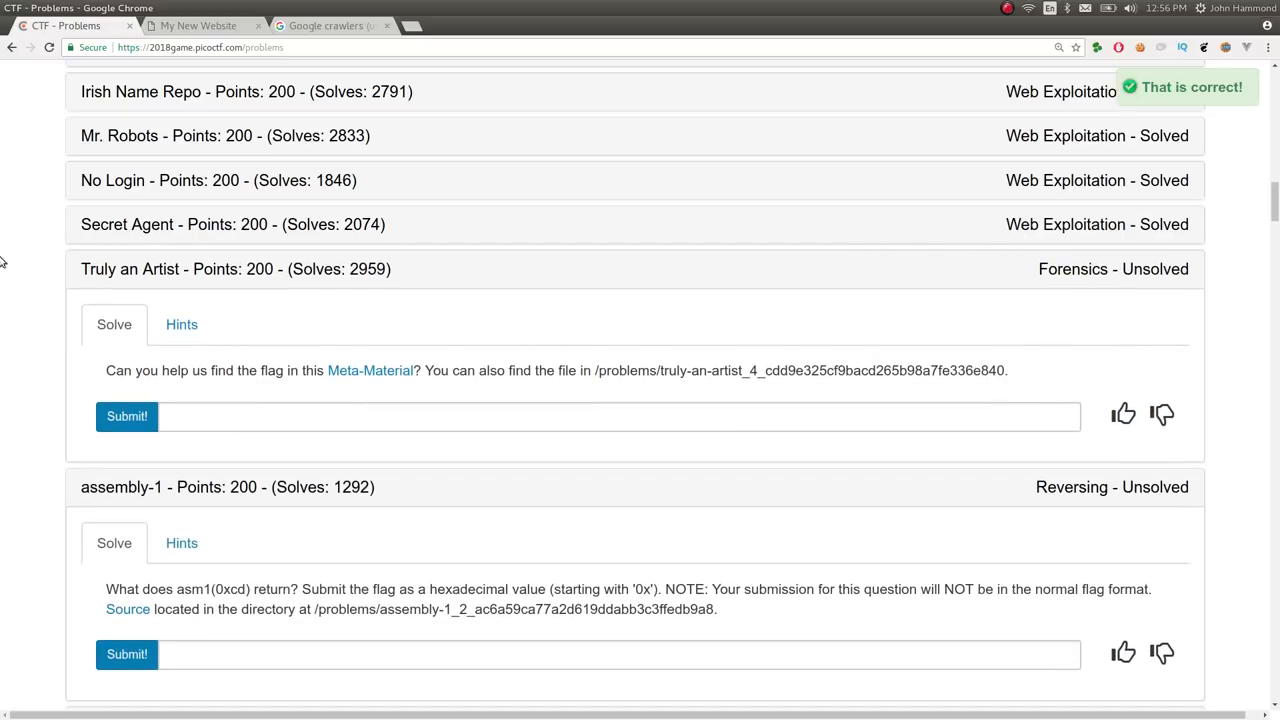
pyautogui.scroll(-1, 14, 257)
pyautogui.scroll(-1, 14, 257)
pyautogui.scroll(-1, 640, 400)
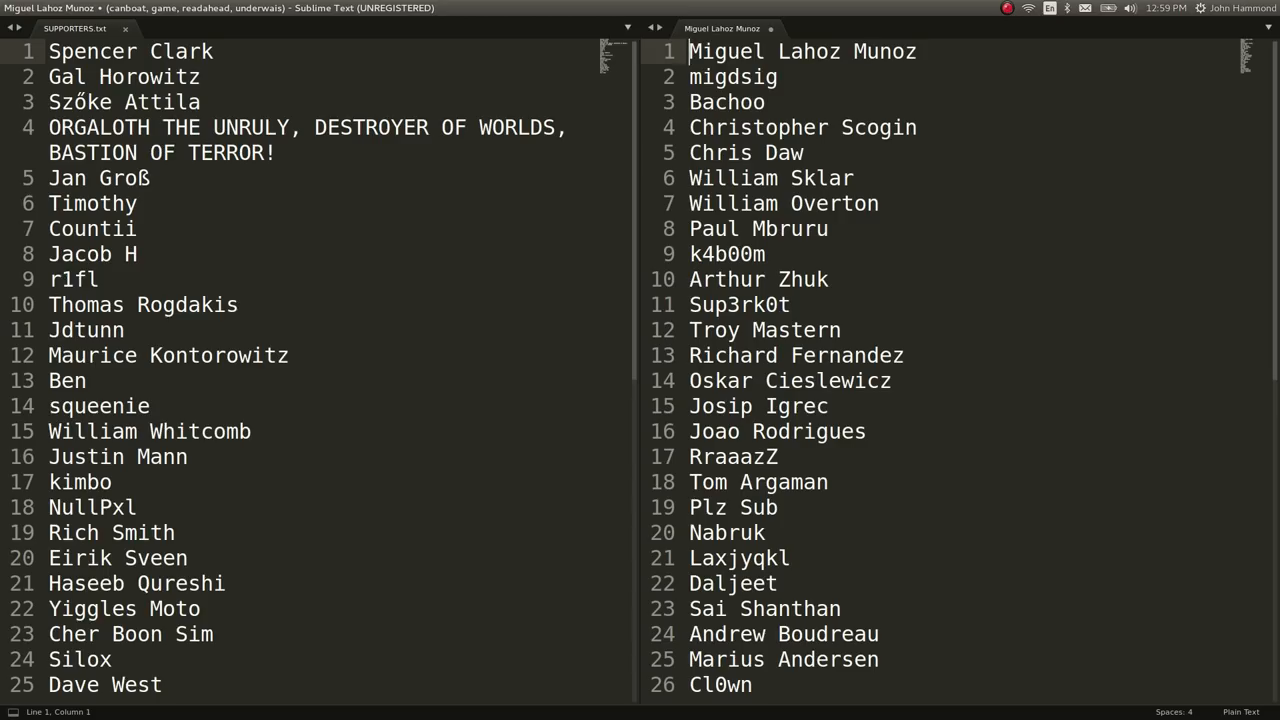
# Trim the trailing zZ and leading R so line 17 reads TraaaxX.
pyautogui.click(803, 457)
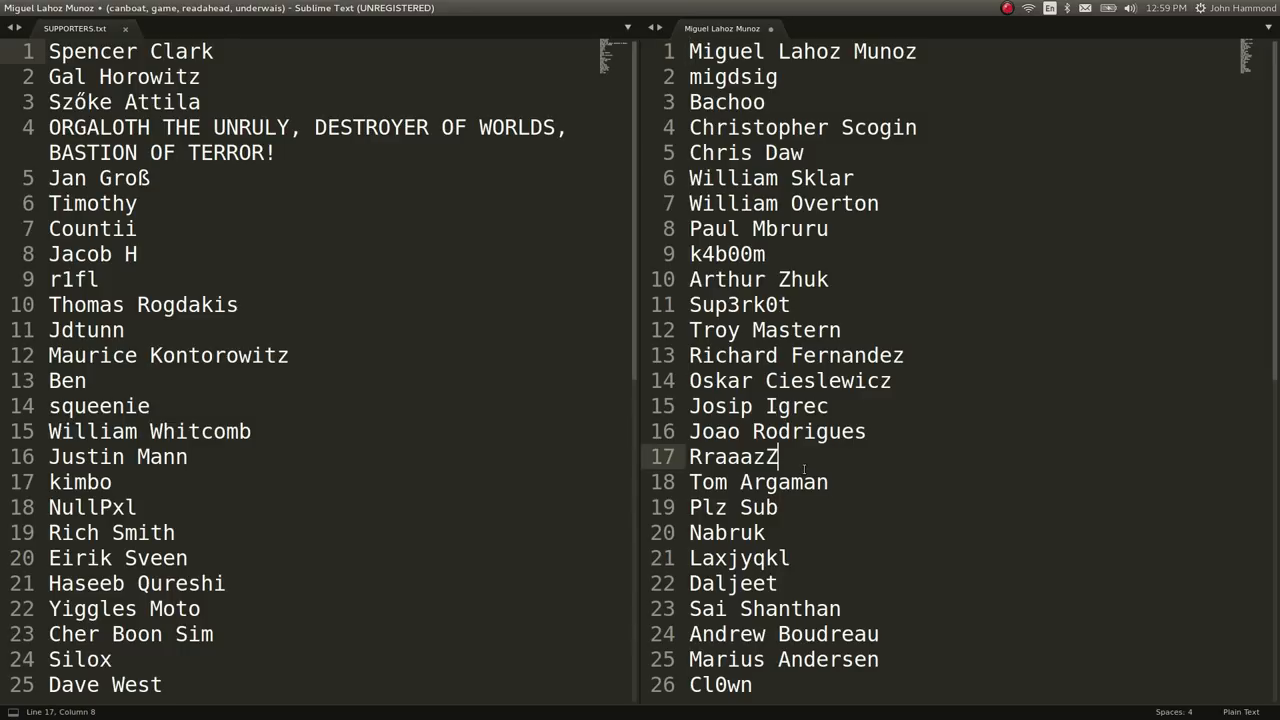
pyautogui.press('BackSpace')
pyautogui.press('BackSpace')
pyautogui.write('xX')
pyautogui.press('Home')
pyautogui.press('Right')
pyautogui.press('BackSpace')
pyautogui.write('T')
# Briefly select the first nine names and all of SUPPORTERS.txt, then save SUPPORTERS.txt.
pyautogui.moveTo(849, 51); pyautogui.dragTo(847, 260)
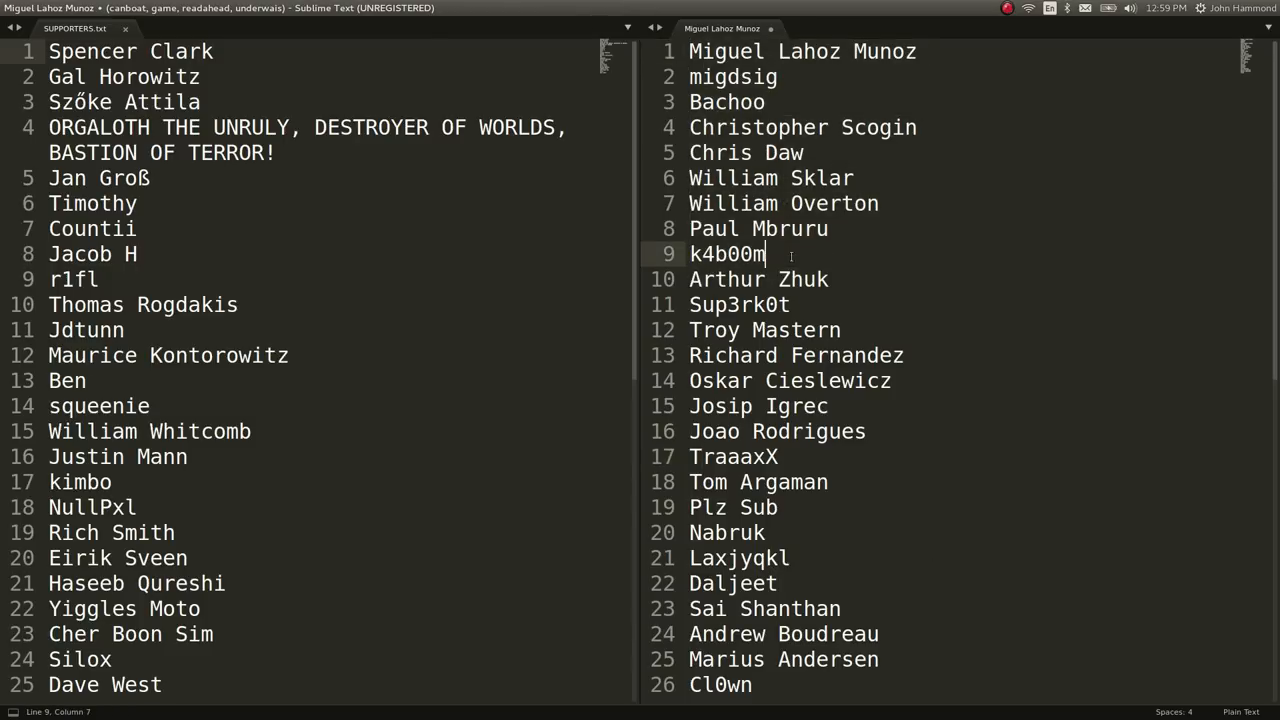
pyautogui.click(847, 260)
pyautogui.scroll(-3, 159, 630)
pyautogui.moveTo(170, 480); pyautogui.dragTo(179, 277)
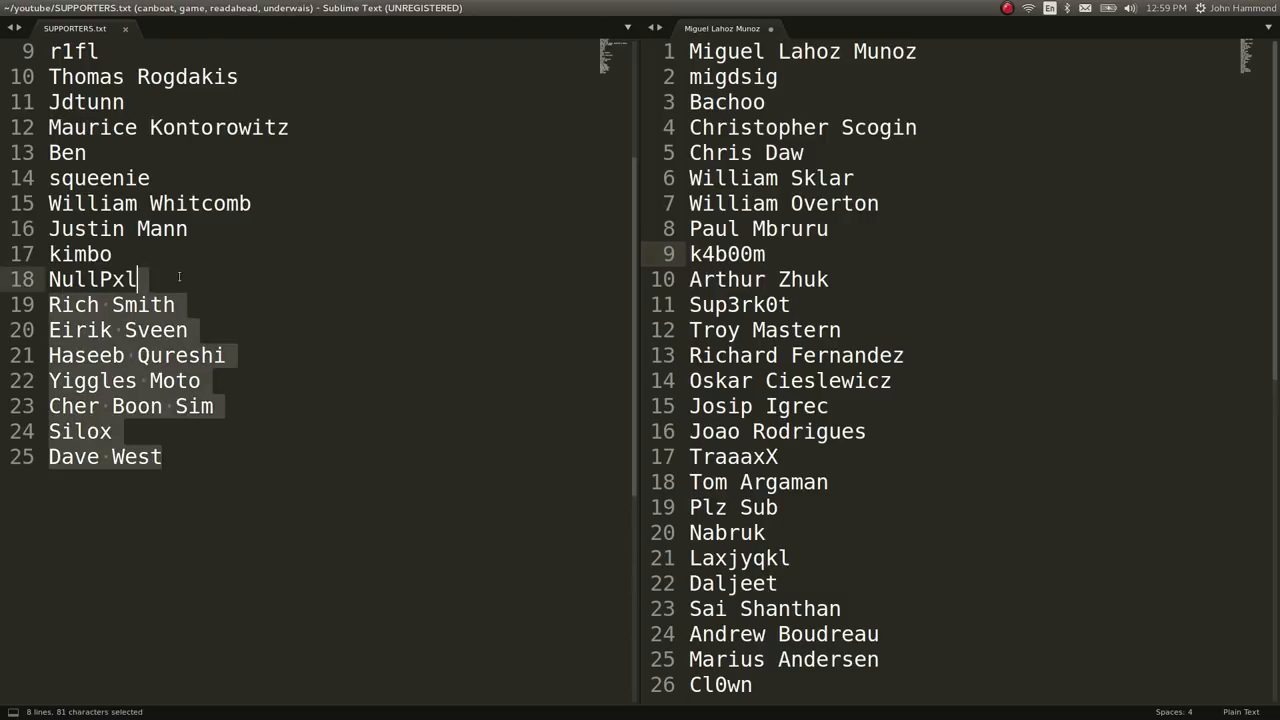
pyautogui.hotkey('ctrl', 'a')
pyautogui.click(110, 203)
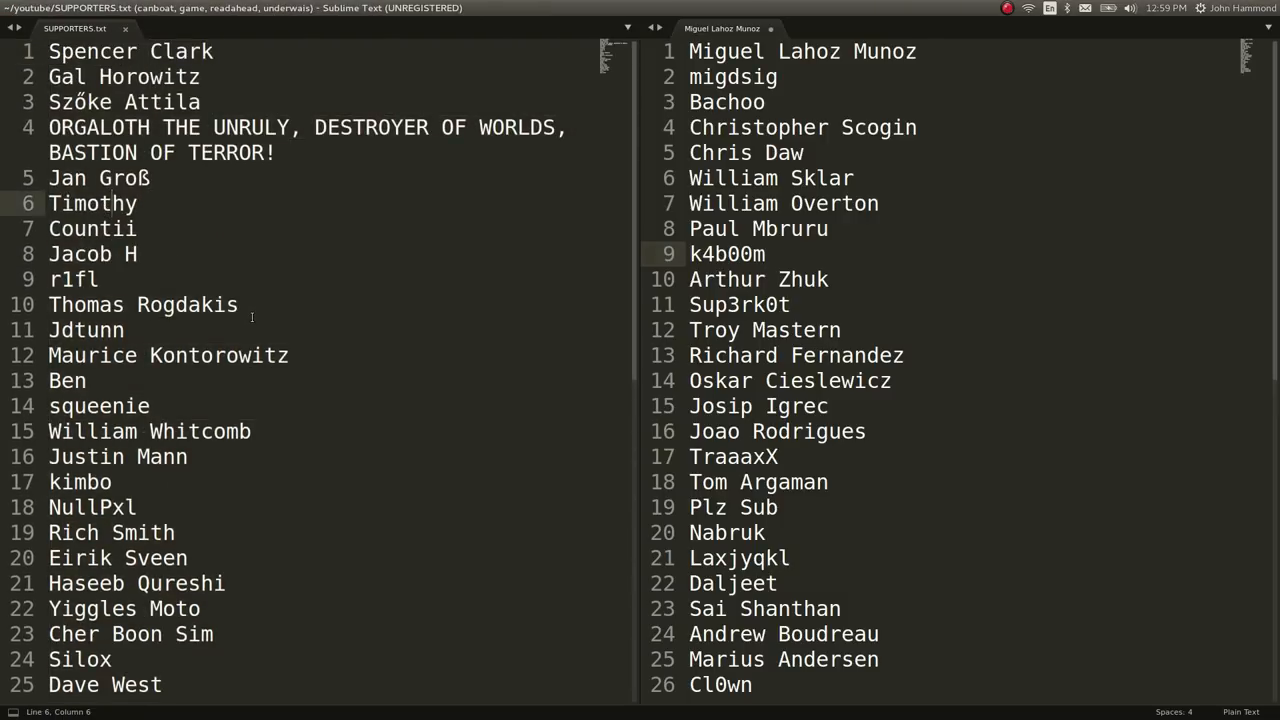
pyautogui.hotkey('ctrl', 's')
pyautogui.click(845, 428)
pyautogui.hotkey('ctrl', 'a')
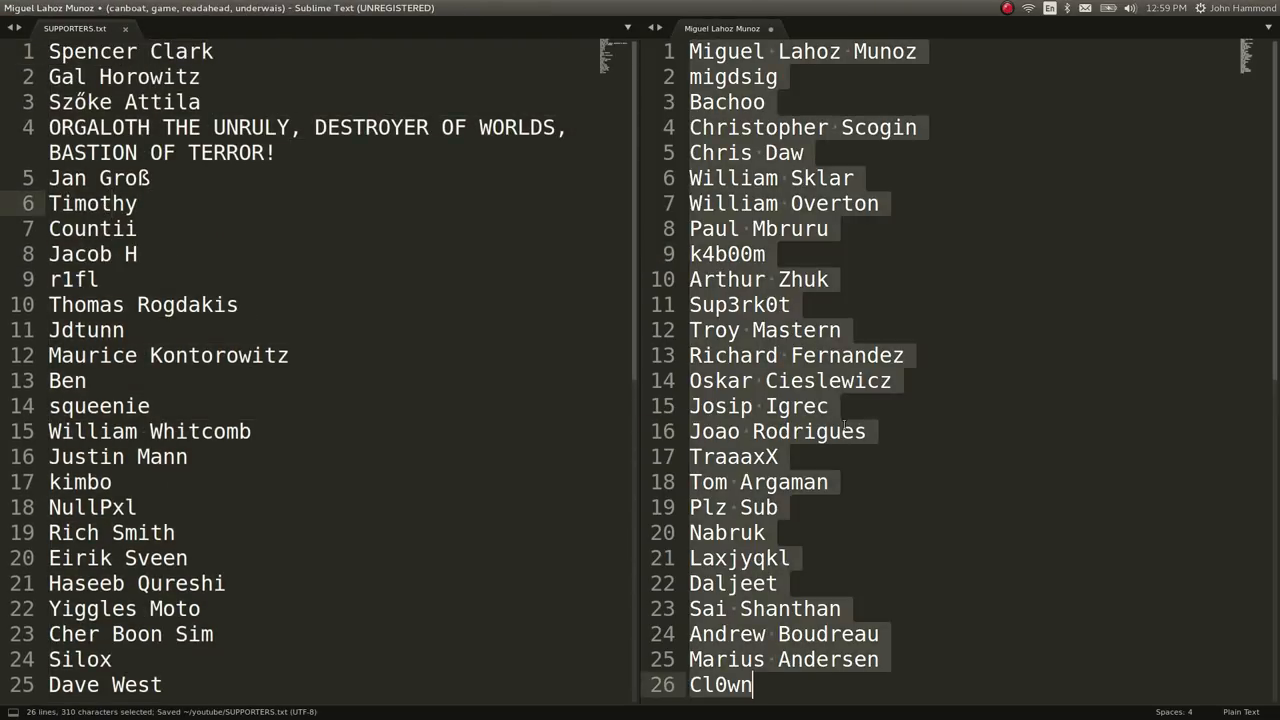
pyautogui.hotkey('ctrl', 'c')
pyautogui.click(200, 684)
pyautogui.press('Return')
pyautogui.hotkey('ctrl', 'v')
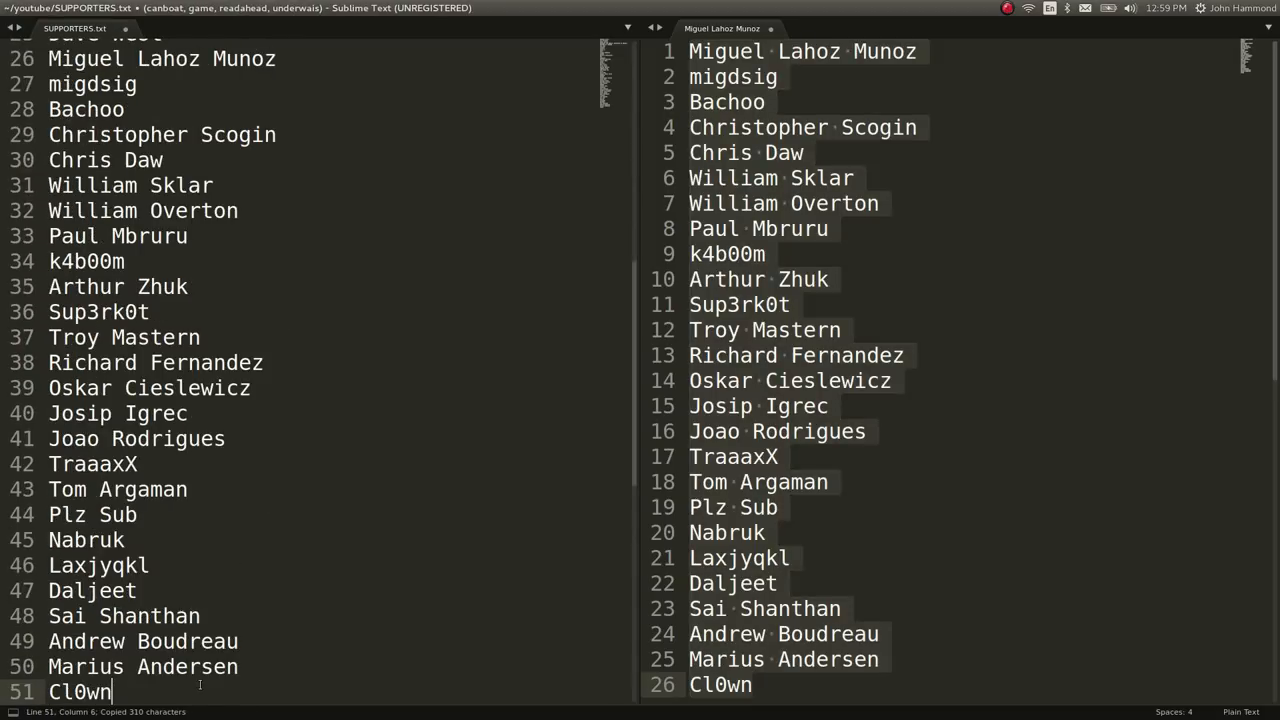
pyautogui.hotkey('ctrl', 'z')
pyautogui.hotkey('ctrl', 's')
pyautogui.scroll(5, 484, 540)
pyautogui.scroll(10, 484, 540)
# Jump to the top of the new names list and dismiss its save dialog.
pyautogui.click(1024, 334)
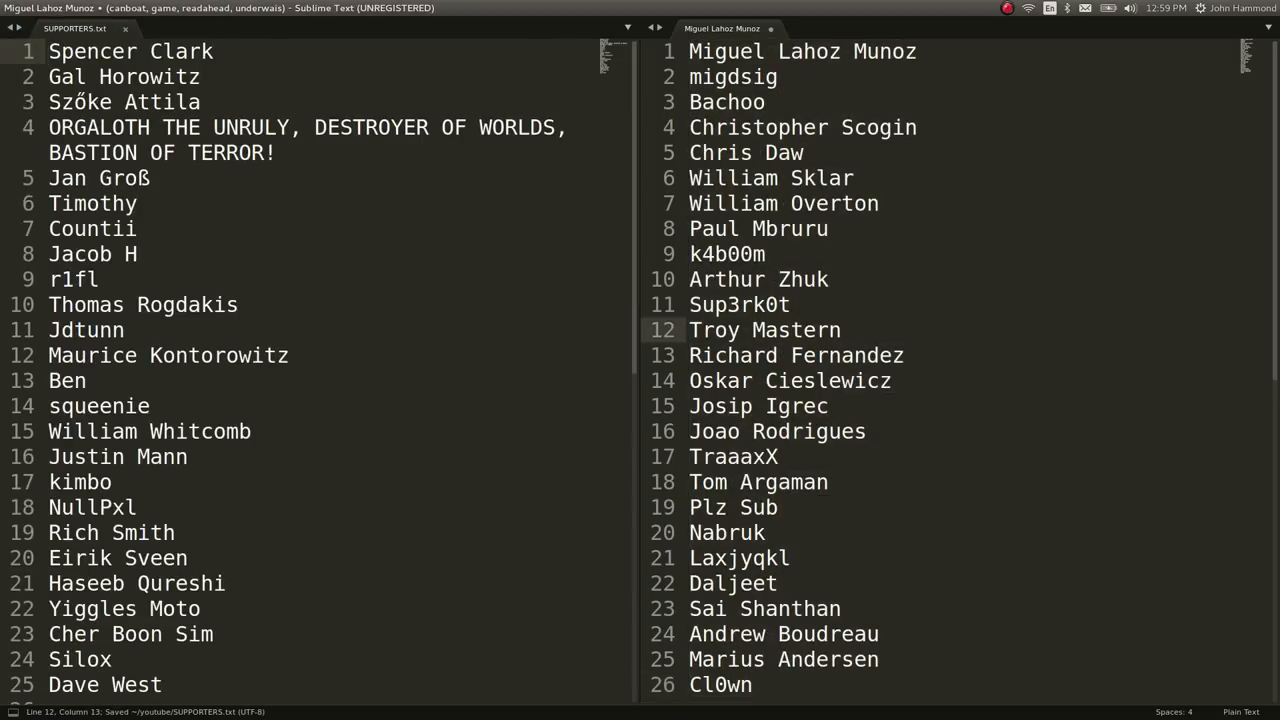
pyautogui.hotkey('ctrl', 'Home')
pyautogui.hotkey('ctrl', 's')
pyautogui.press('Escape')
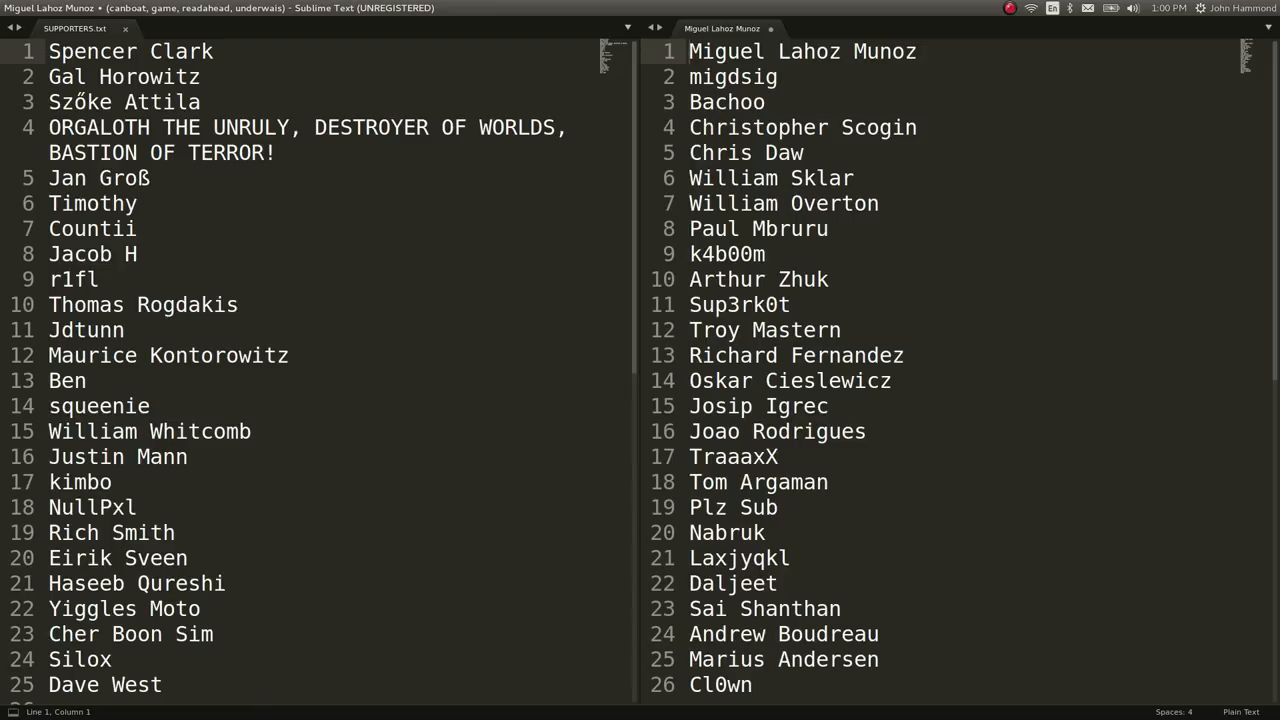
pyautogui.hotkey('ctrl', 'End')
pyautogui.press('Return')
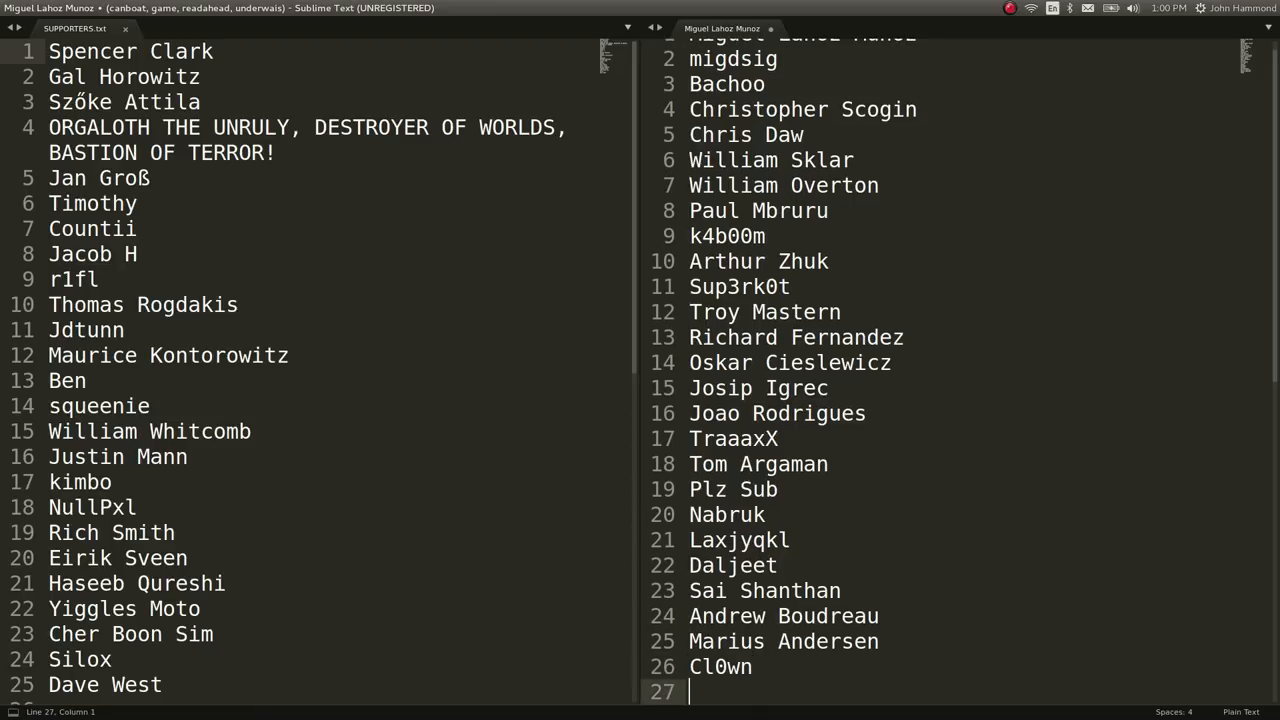
pyautogui.write('suvhuisdui please subsc')
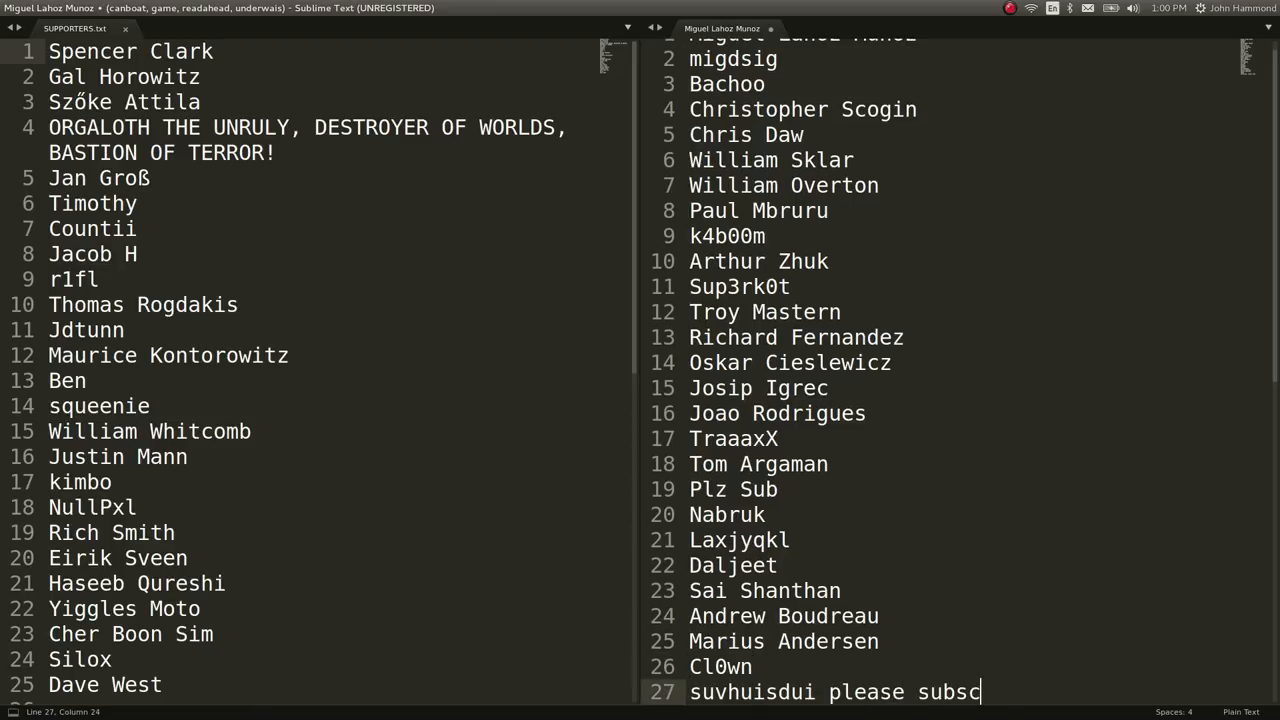
pyautogui.write('ribe sdgviusfd')
pyautogui.hotkey('ctrl', 'z')
pyautogui.hotkey('ctrl', 'z')
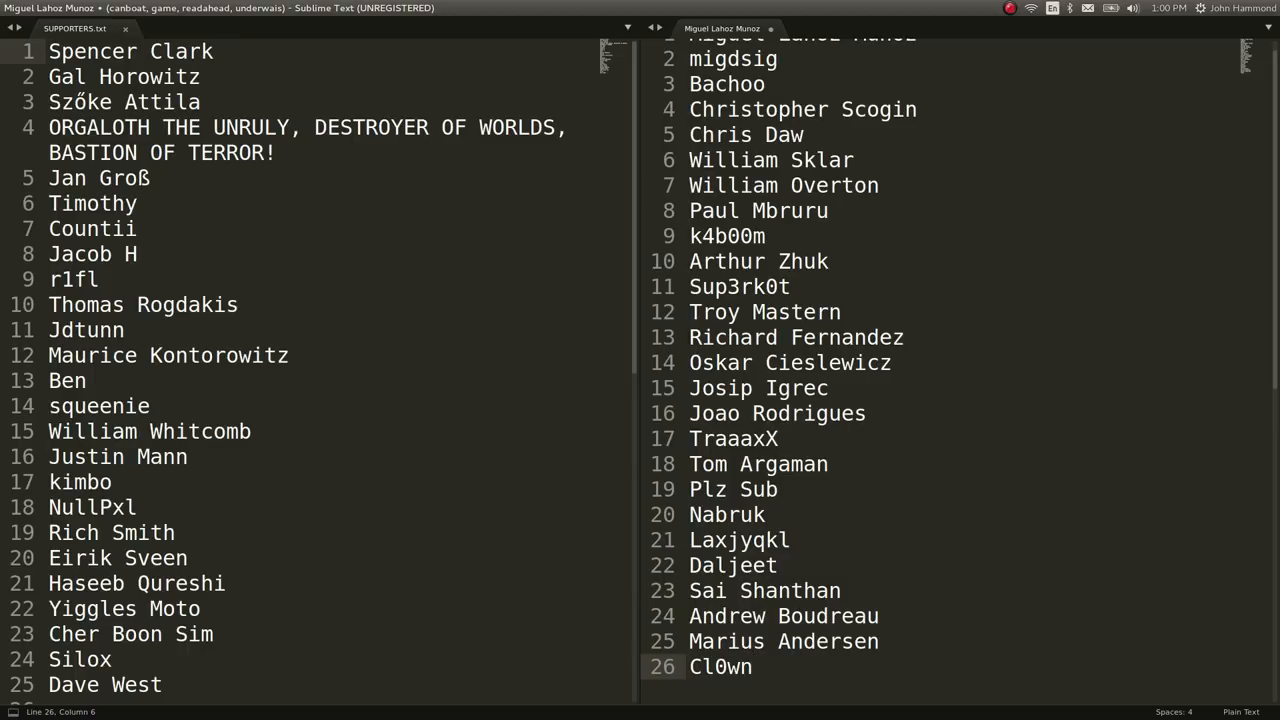
pyautogui.hotkey('ctrl', 'Home')
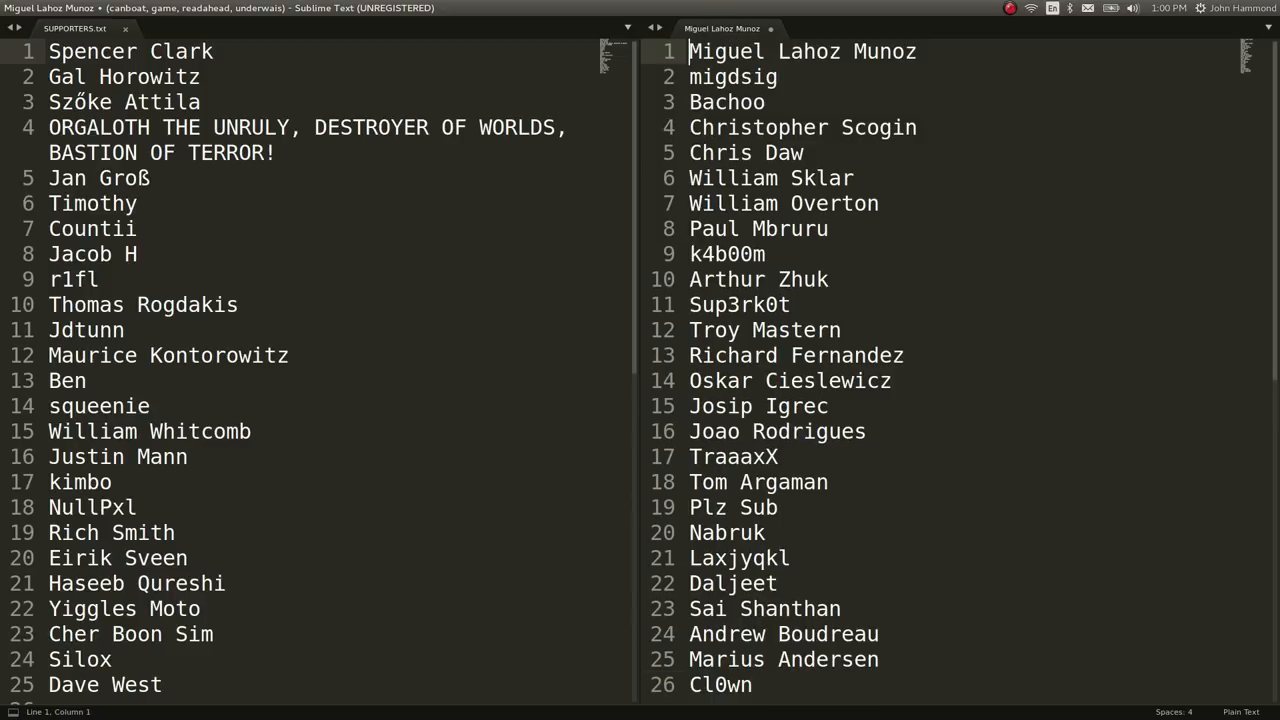